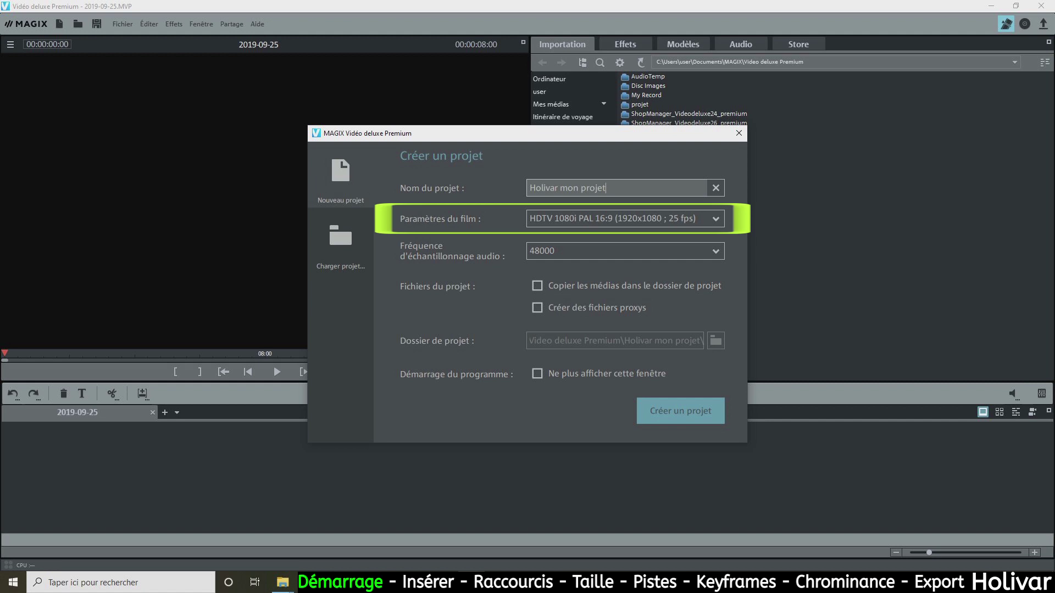
Step: Create the project Holivar mon projet with media copied into the project folder, and show its tracks in timeline mode
left_click(537, 286)
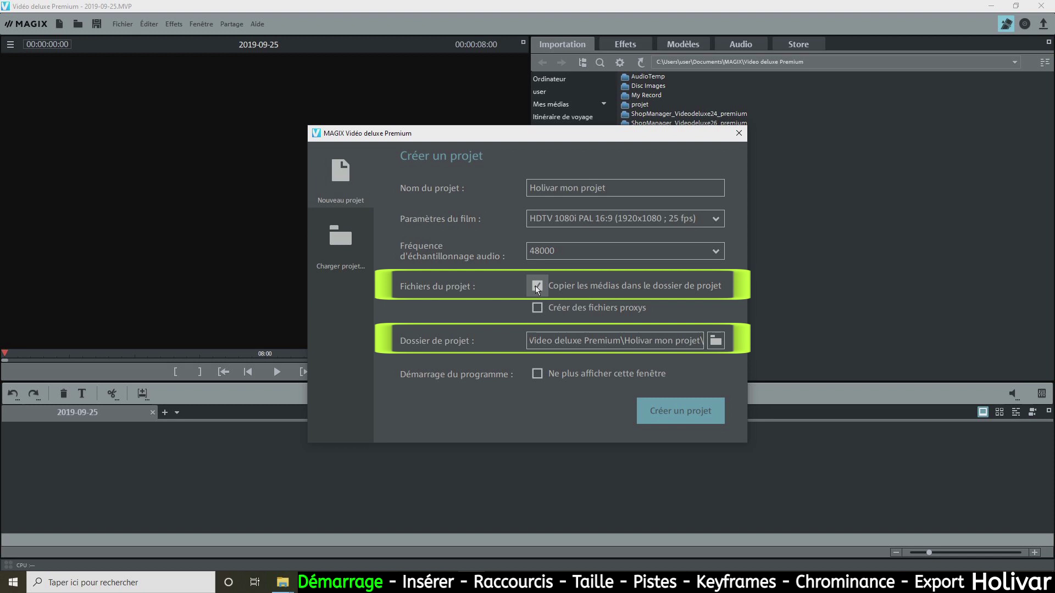
left_click(681, 411)
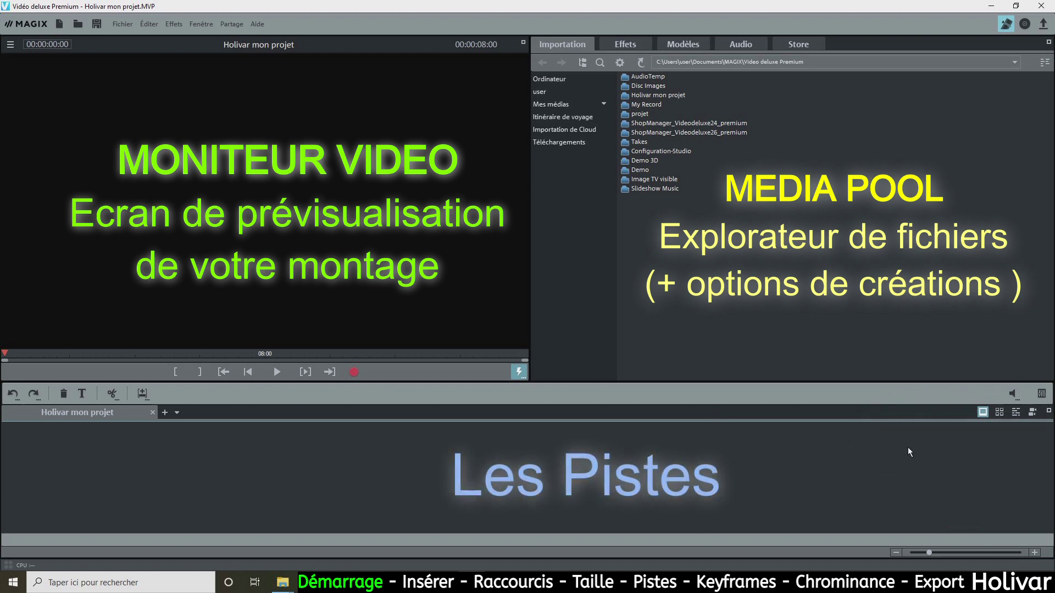
left_click(1015, 413)
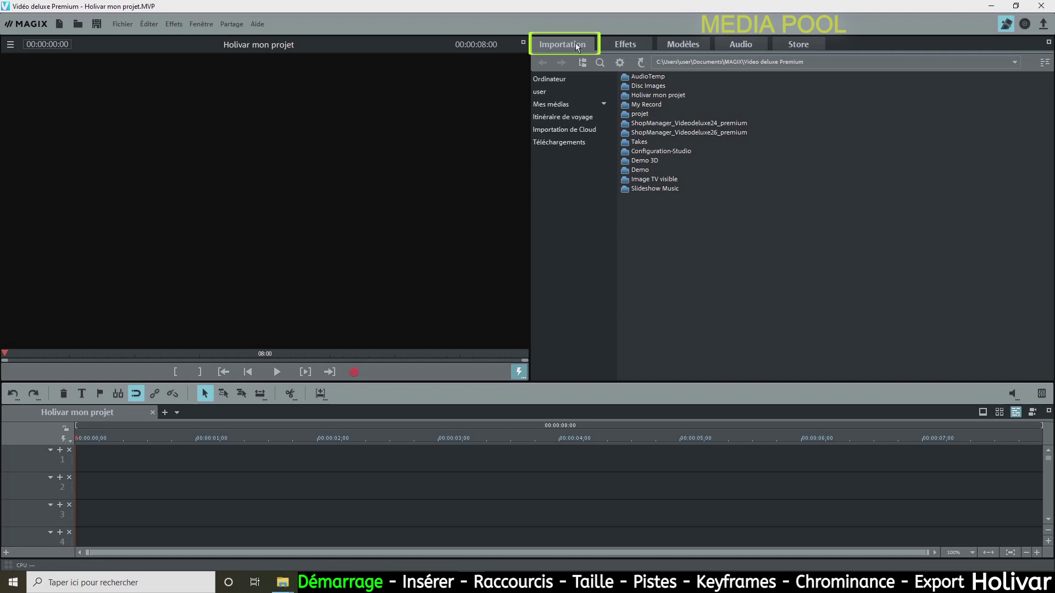
Step: Browse the Projets folder under Mes médias, and look through the available effects categories
left_click(559, 95)
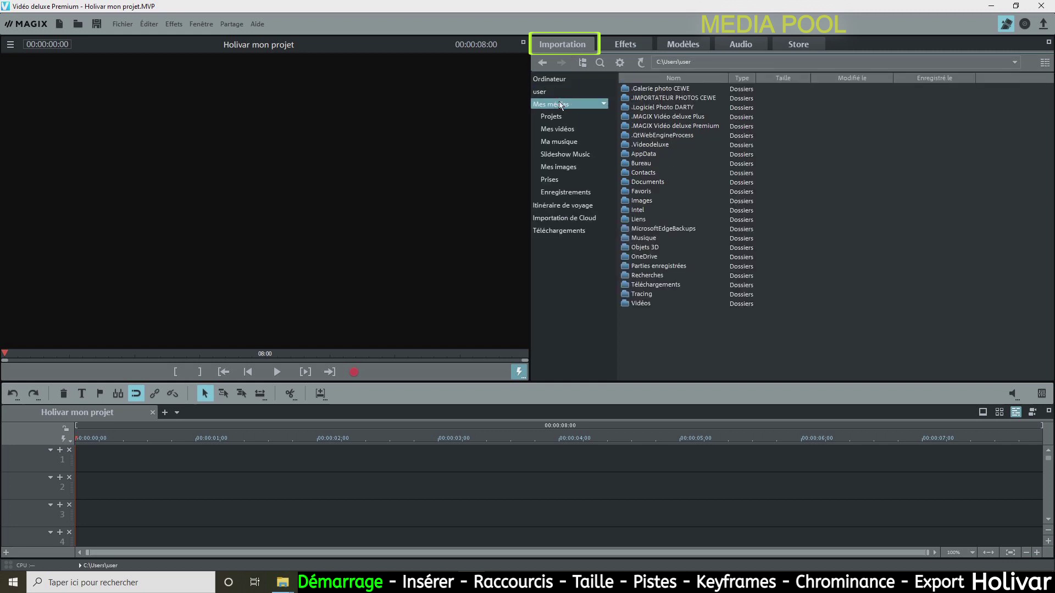
left_click(558, 114)
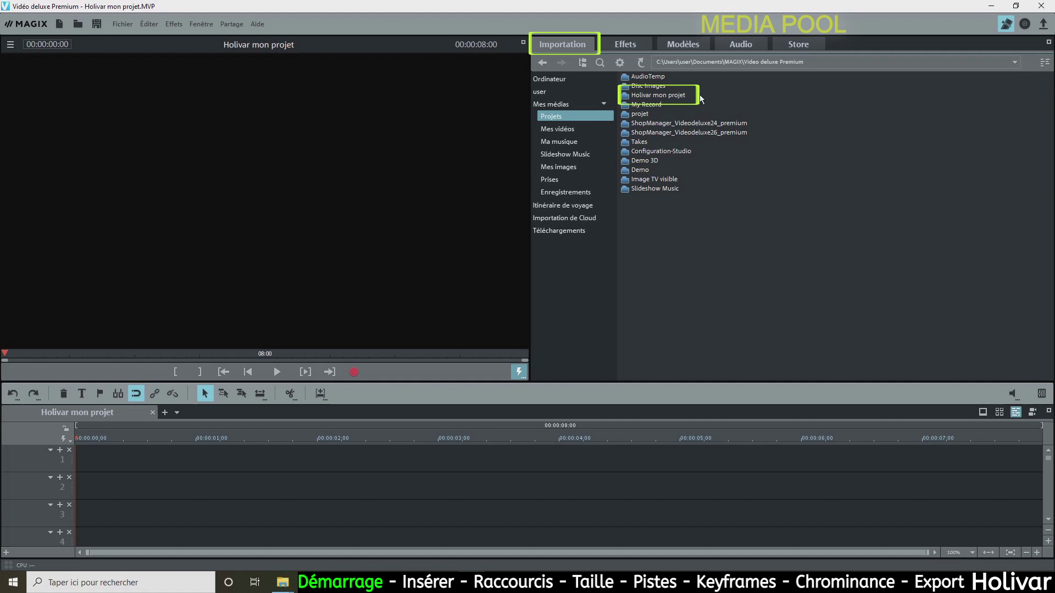
left_click(625, 47)
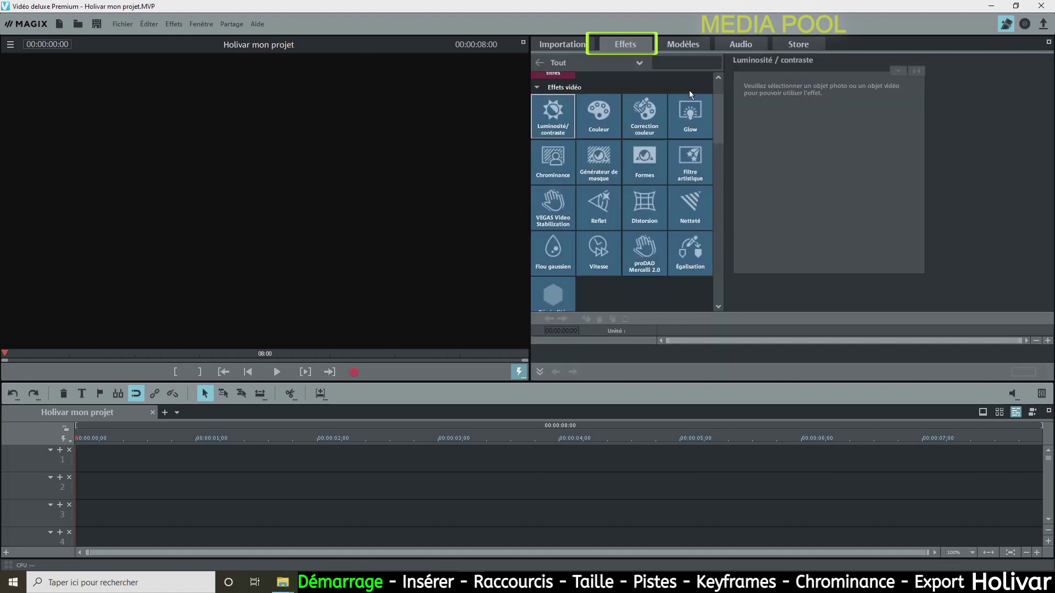
left_click_drag(717, 115, 720, 103)
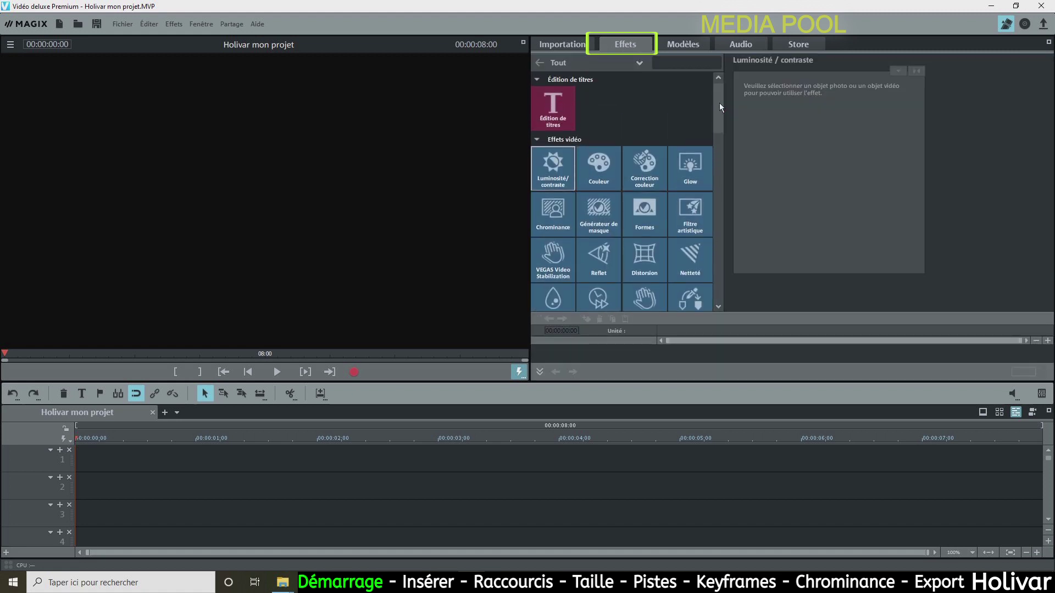
left_click_drag(720, 104, 720, 209)
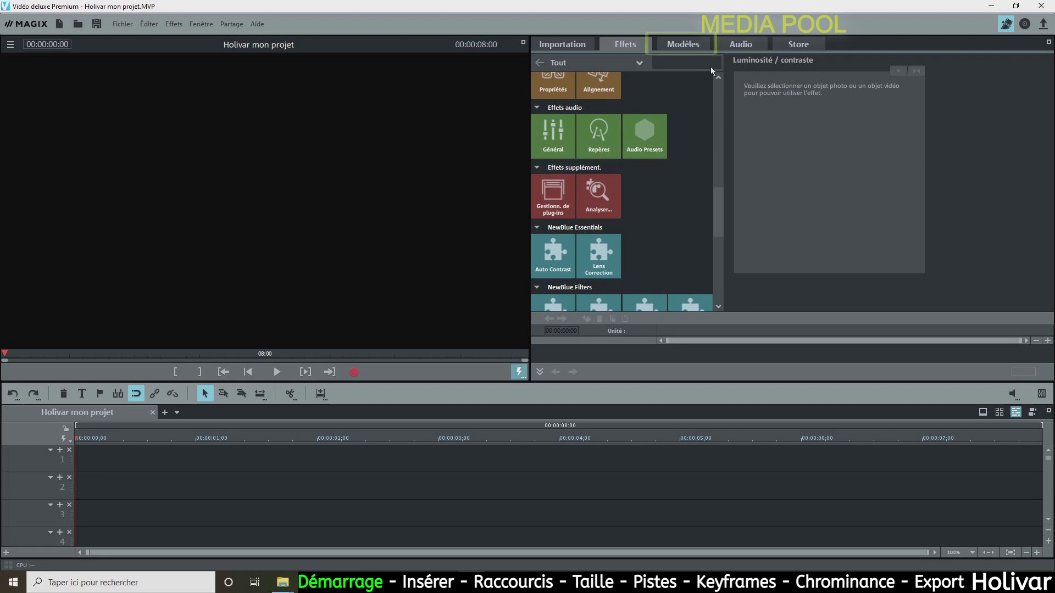
Step: Look through the Modèles categories and view the Images test collection under Objets images
left_click(701, 42)
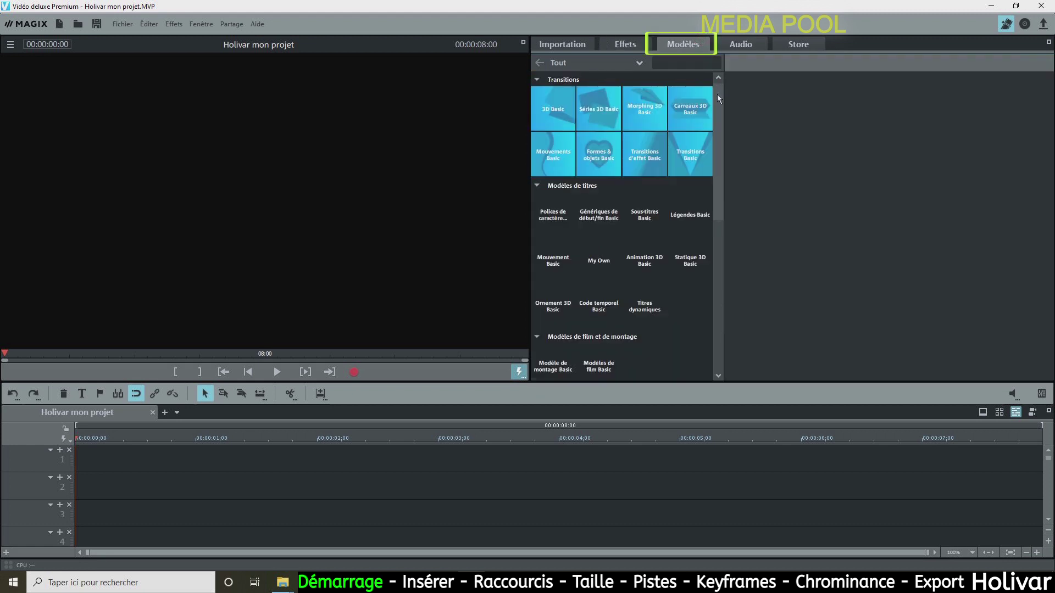
left_click_drag(717, 94, 712, 265)
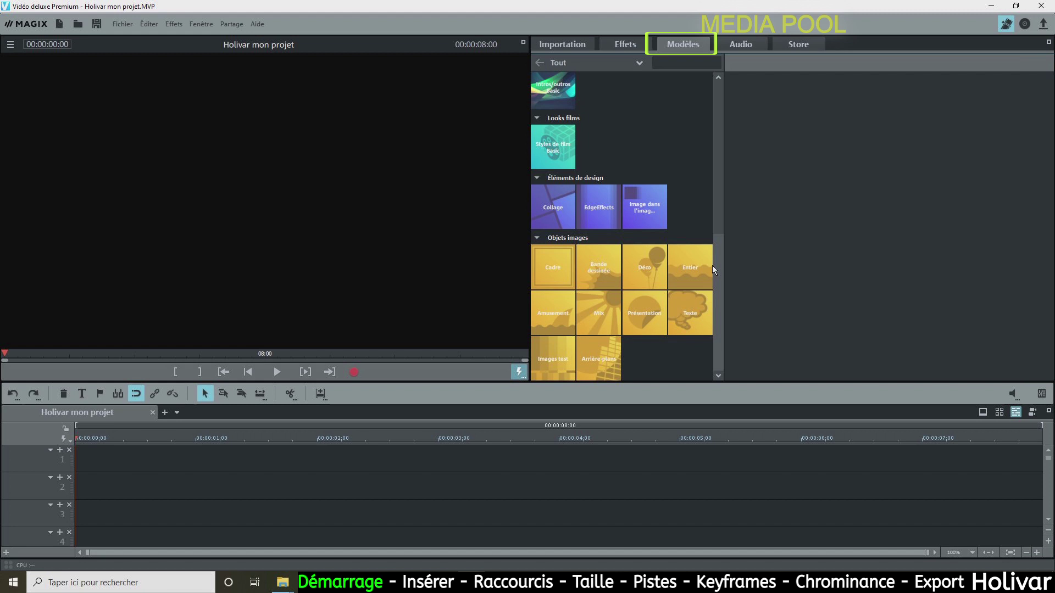
left_click(558, 369)
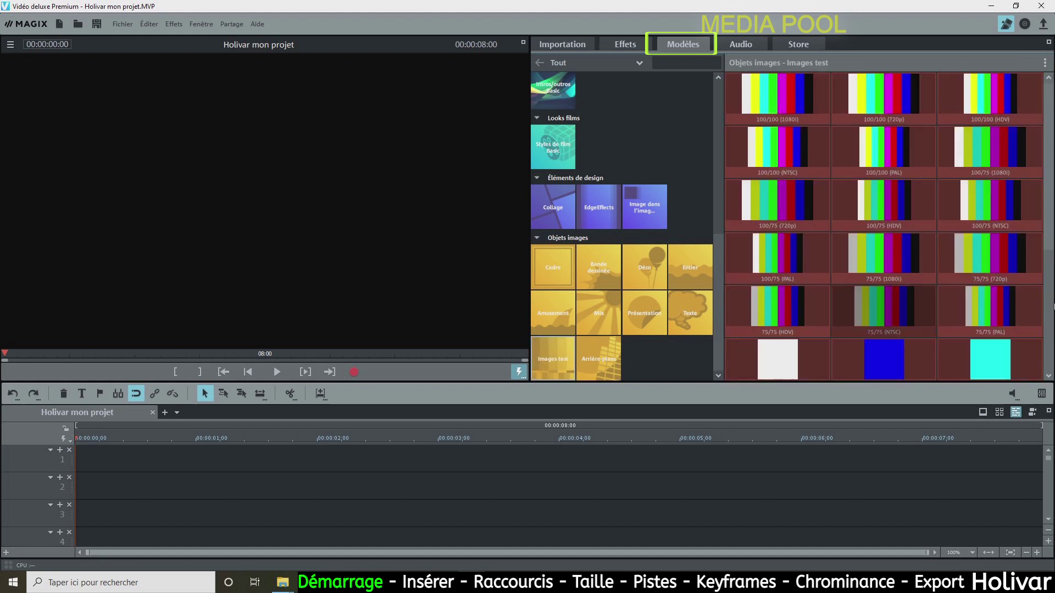
scroll(1050, 302, "down", 2)
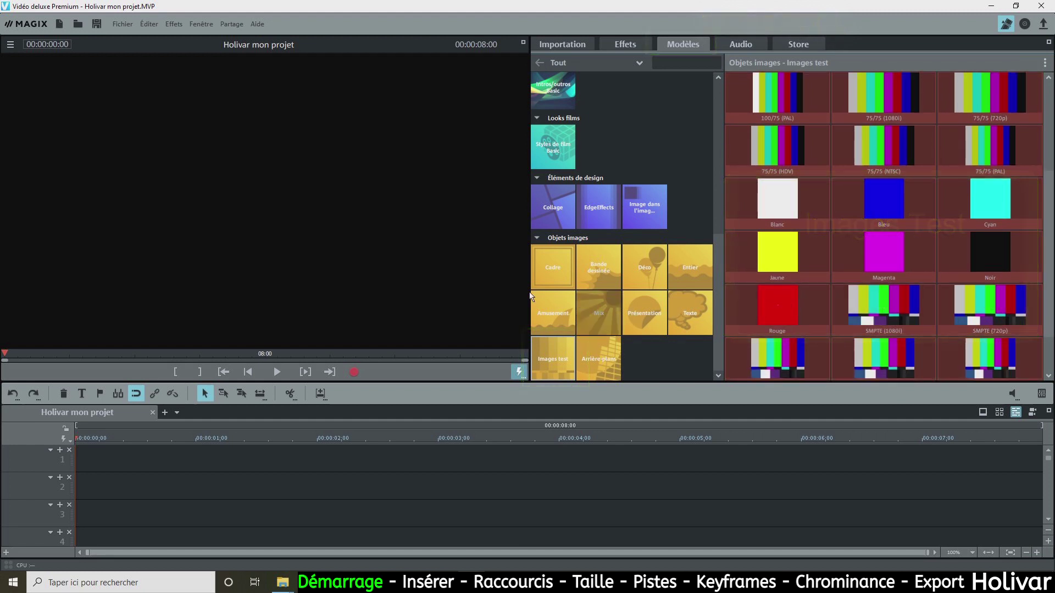
Step: Show the jog wheel and shuttle controls in the video monitor, and save the project as Holivar mon projet
left_click(12, 47)
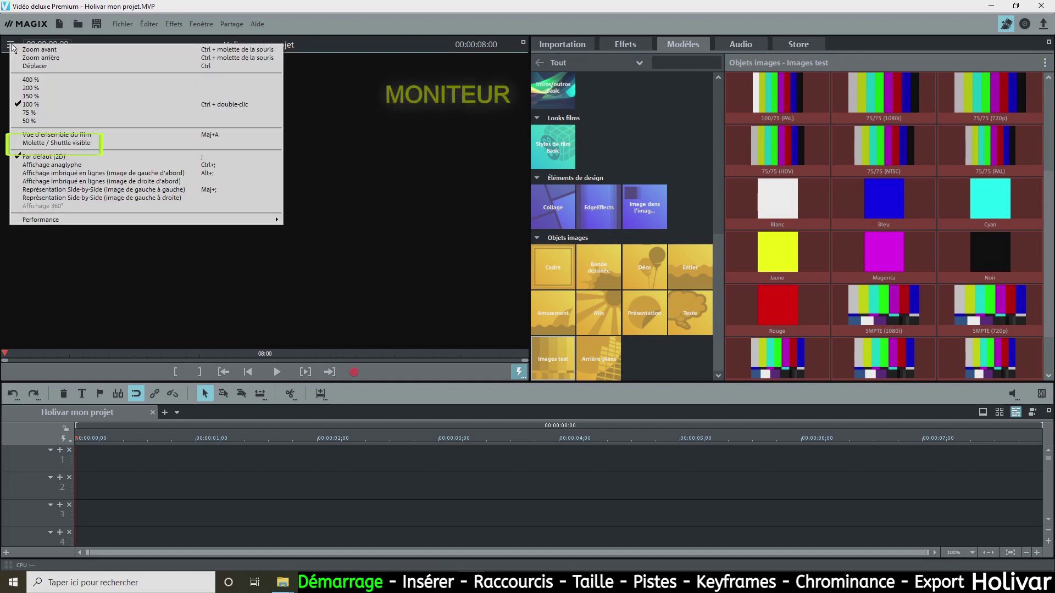
left_click(97, 143)
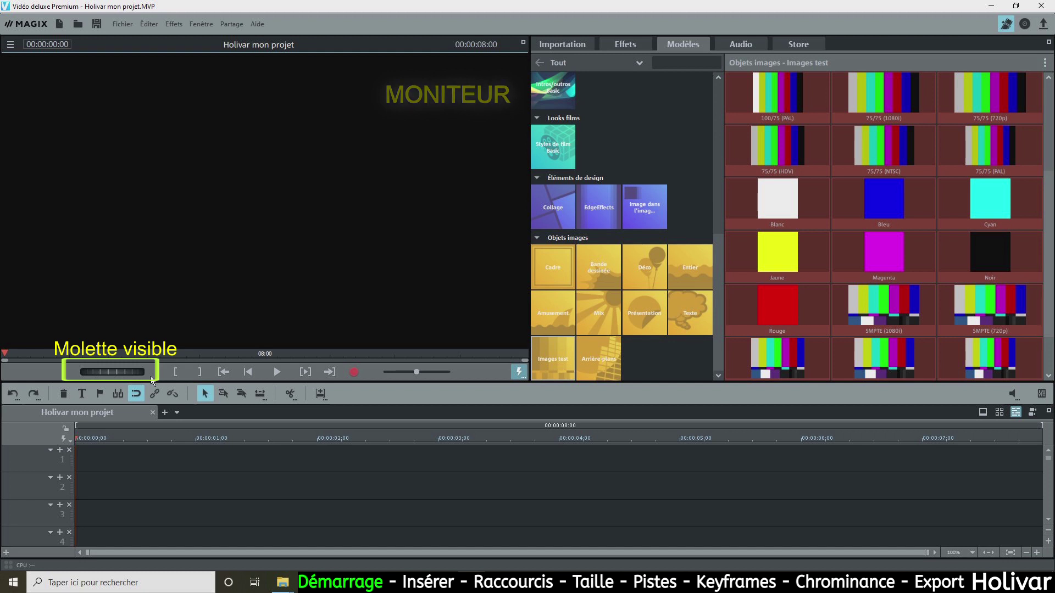
left_click(96, 25)
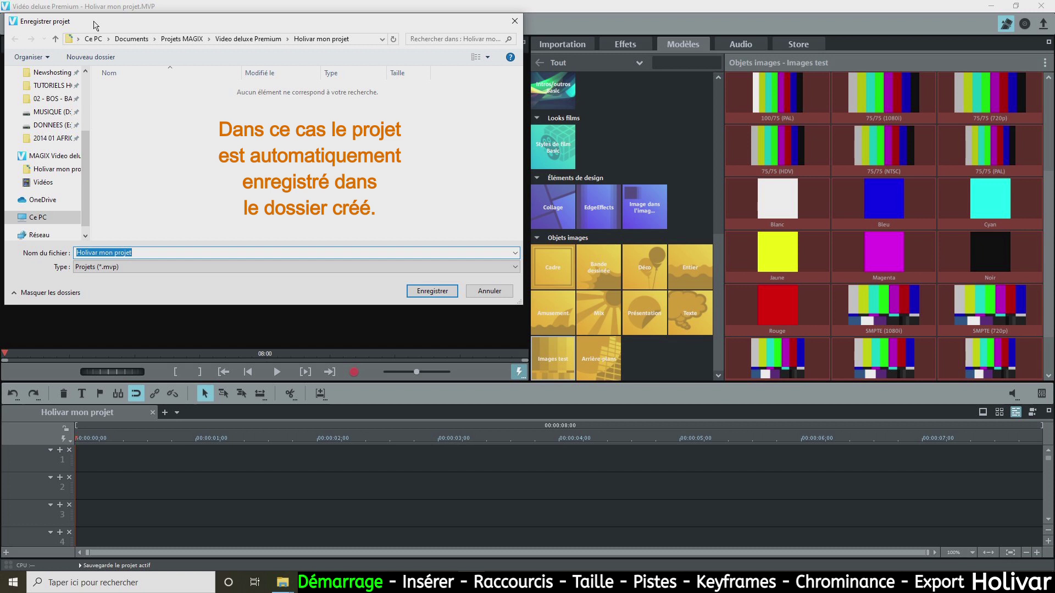
left_click(432, 291)
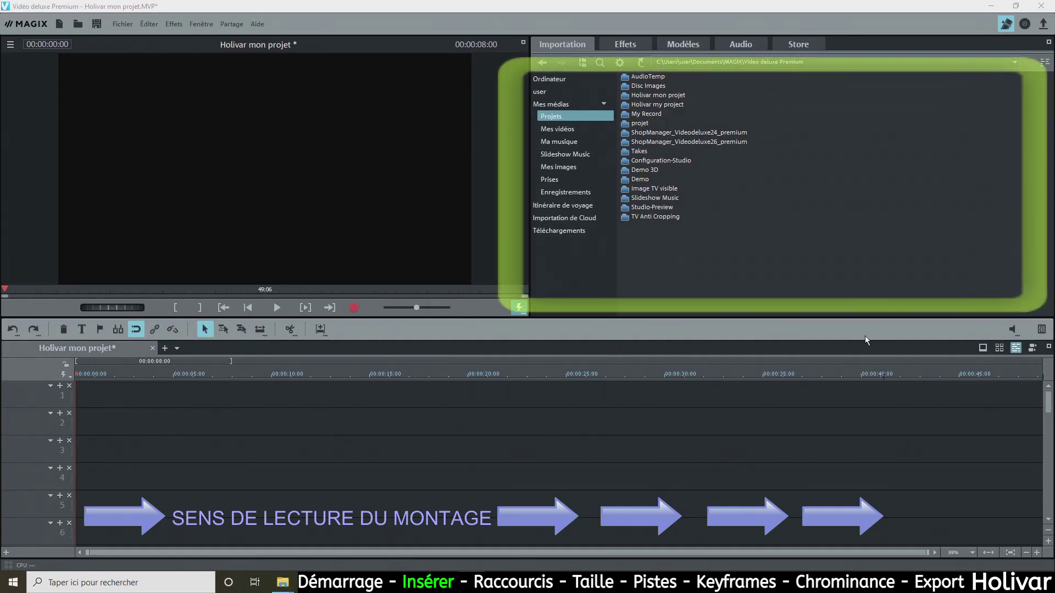
Step: Open the Holivar mon projet folder in the media pool and display its files as large icons
double_click(669, 95)
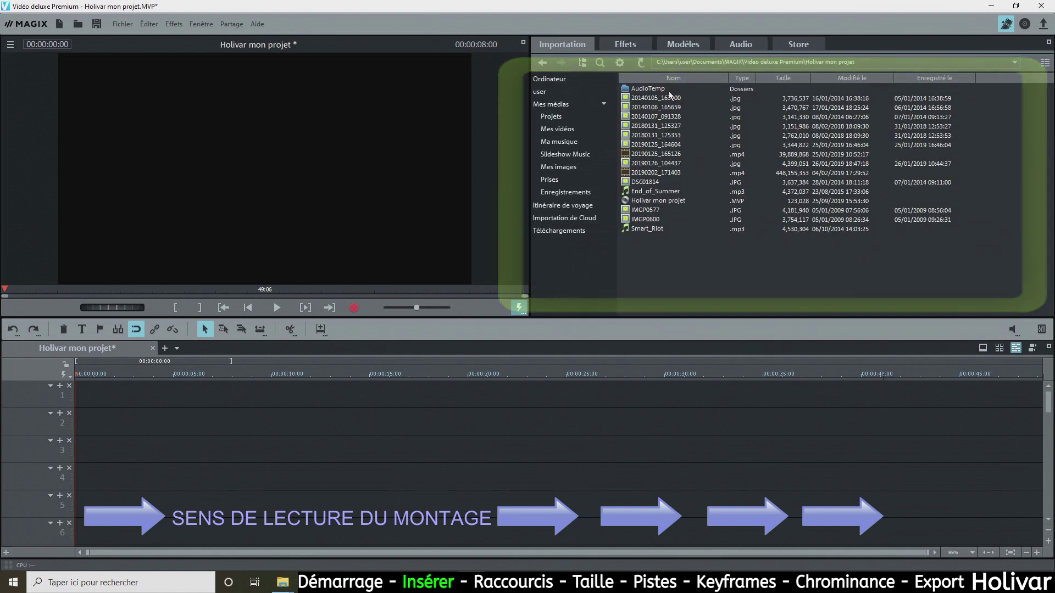
left_click(1045, 62)
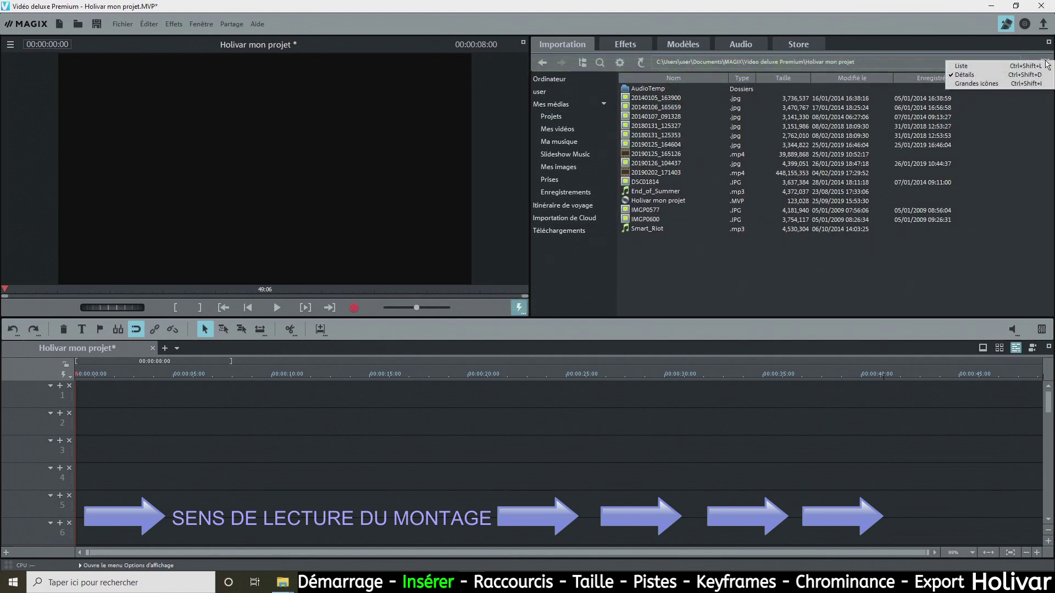
left_click(963, 85)
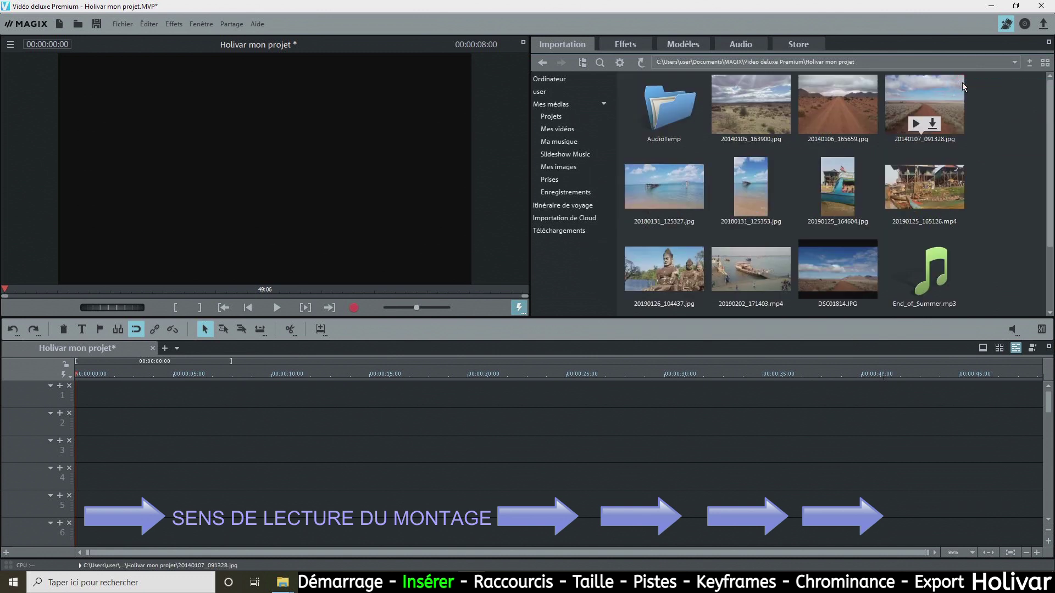
Step: Insert the photo 20140107_091328.jpg at the start of track 1
left_click(928, 89)
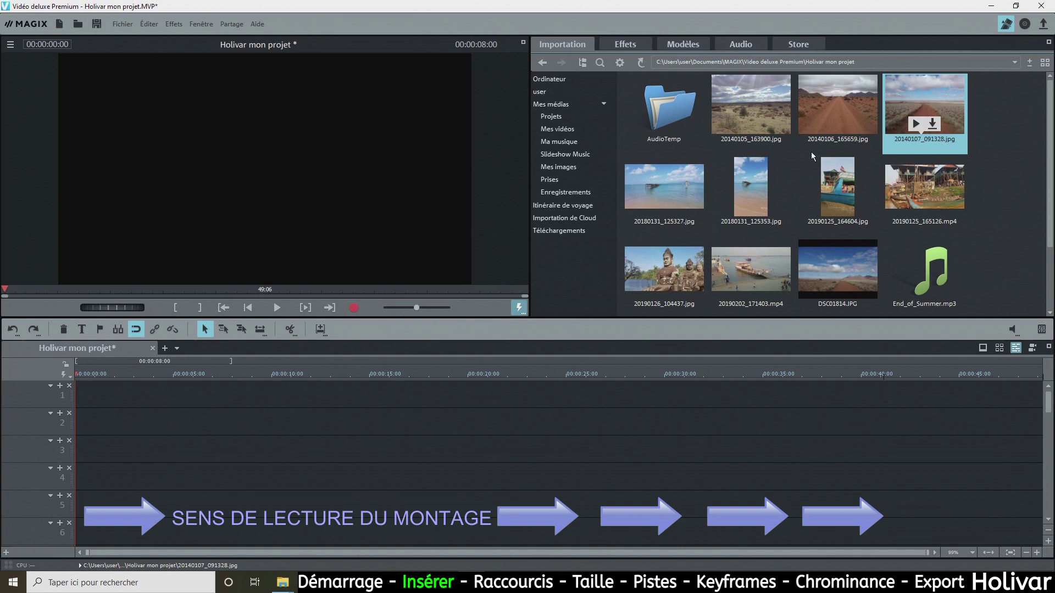
left_click_drag(419, 364, 117, 393)
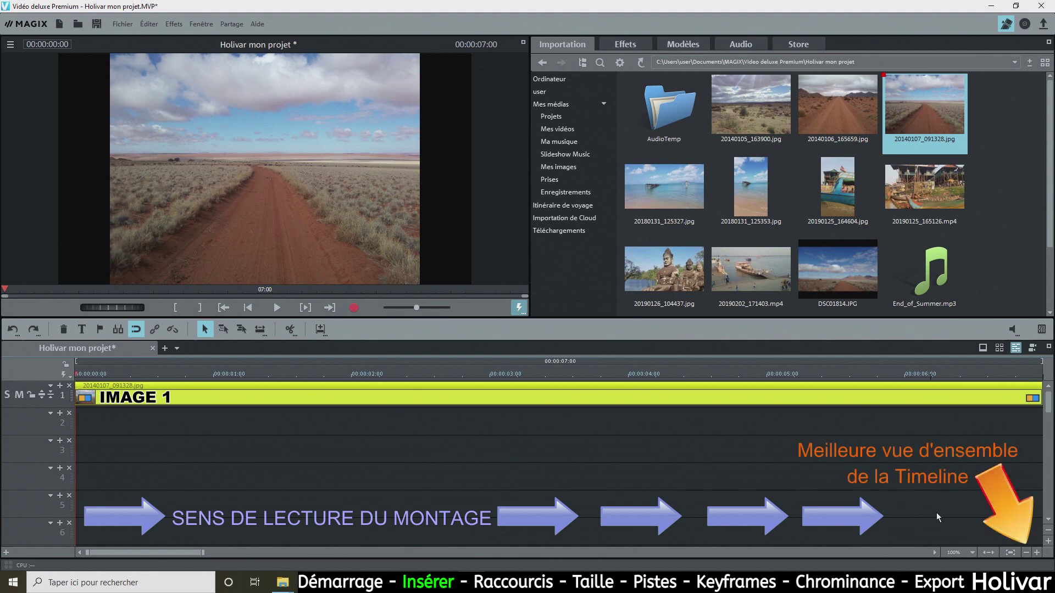
left_click(1026, 554)
left_click(1025, 554)
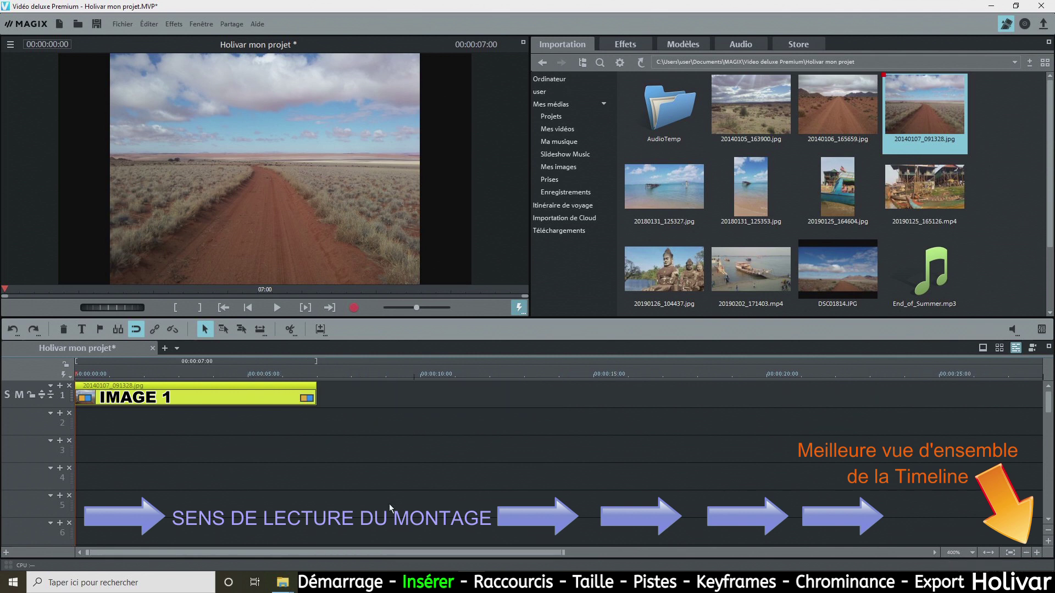
Step: Insert the photo 20190126_104437 from File Explorer on track 1 at about 8 seconds, and play the montage from the start
left_click(283, 582)
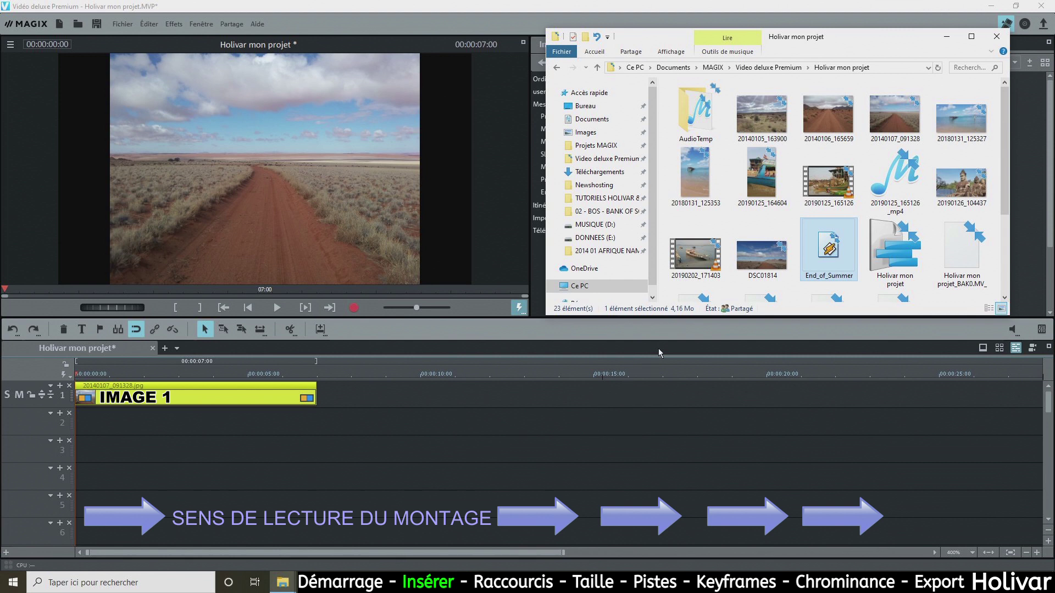
left_click(955, 187)
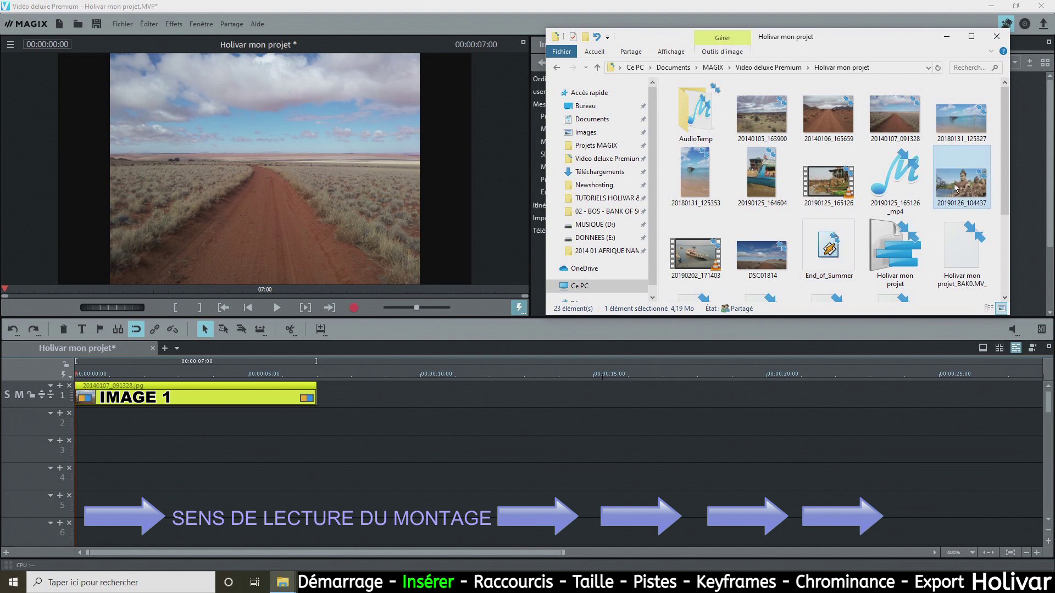
left_click_drag(955, 187, 398, 387)
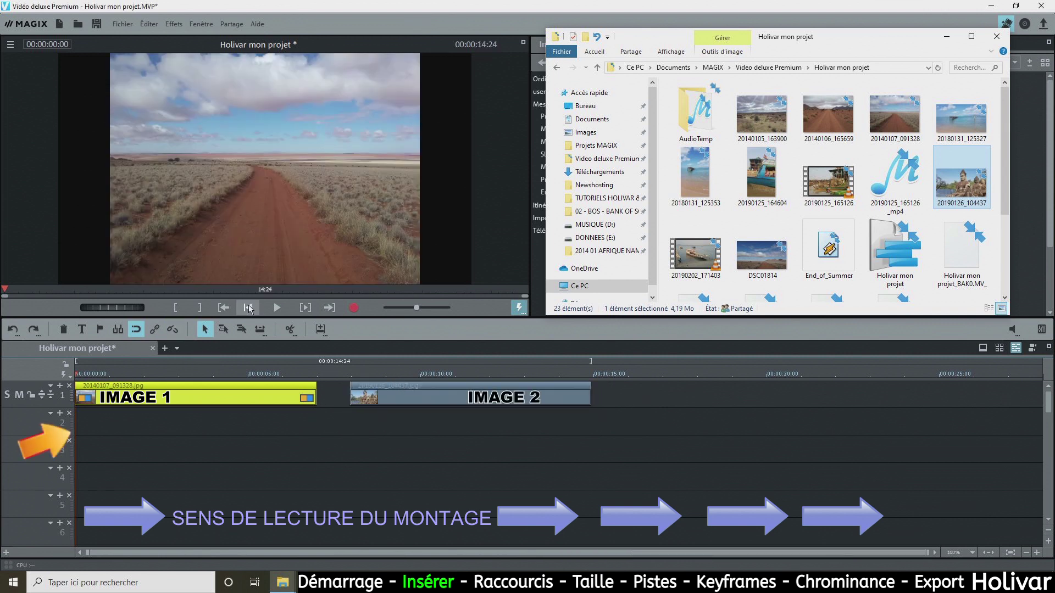
left_click(249, 307)
left_click(276, 307)
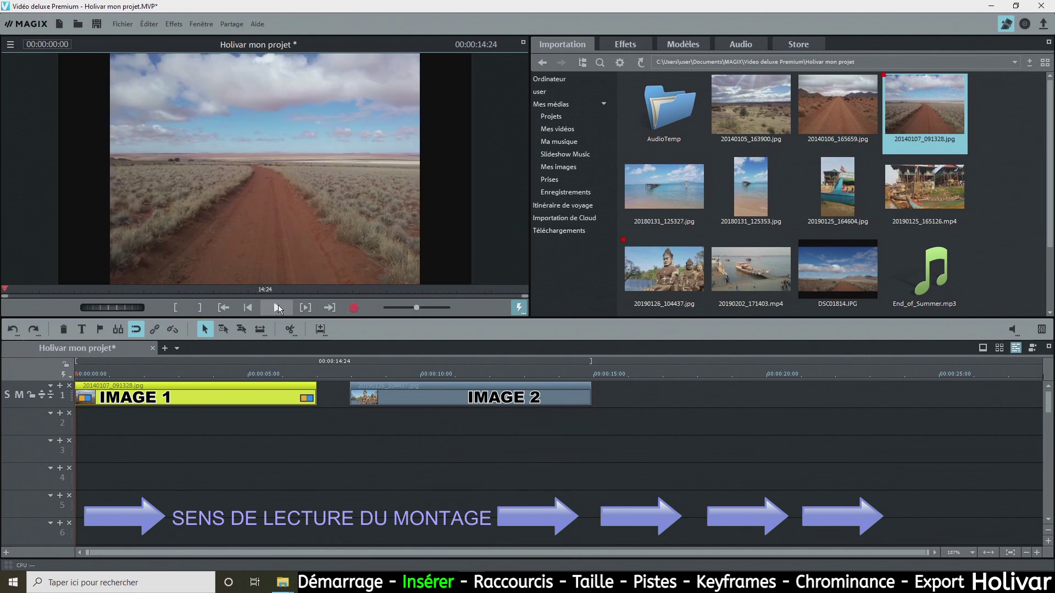
Step: Insert the music file End_of_Summer.mp3 at the start of track 2 and play the montage
mouse_move(918, 249)
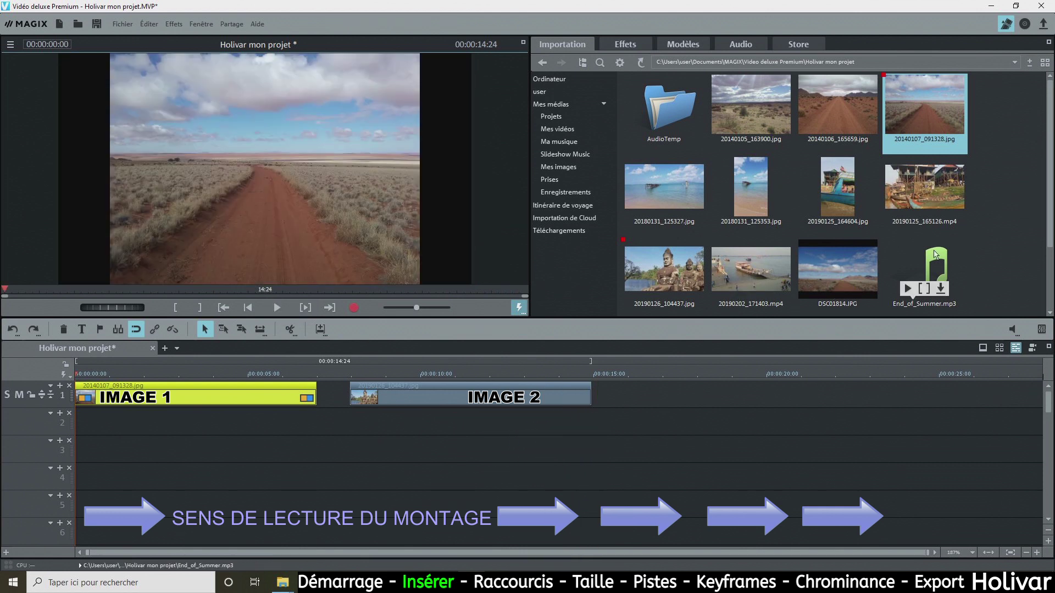
left_click(936, 260)
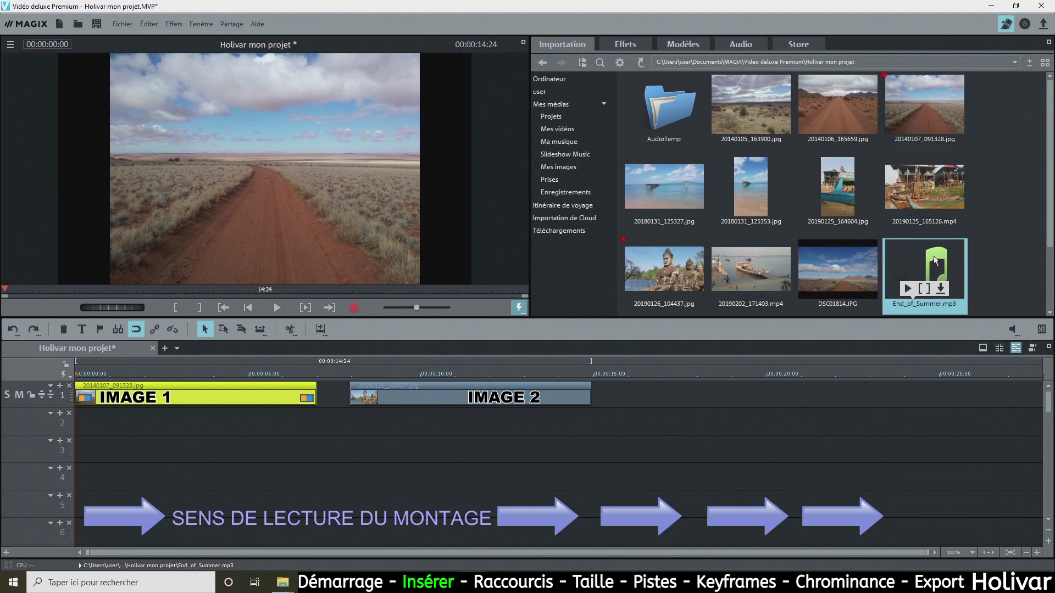
left_click_drag(605, 357, 107, 416)
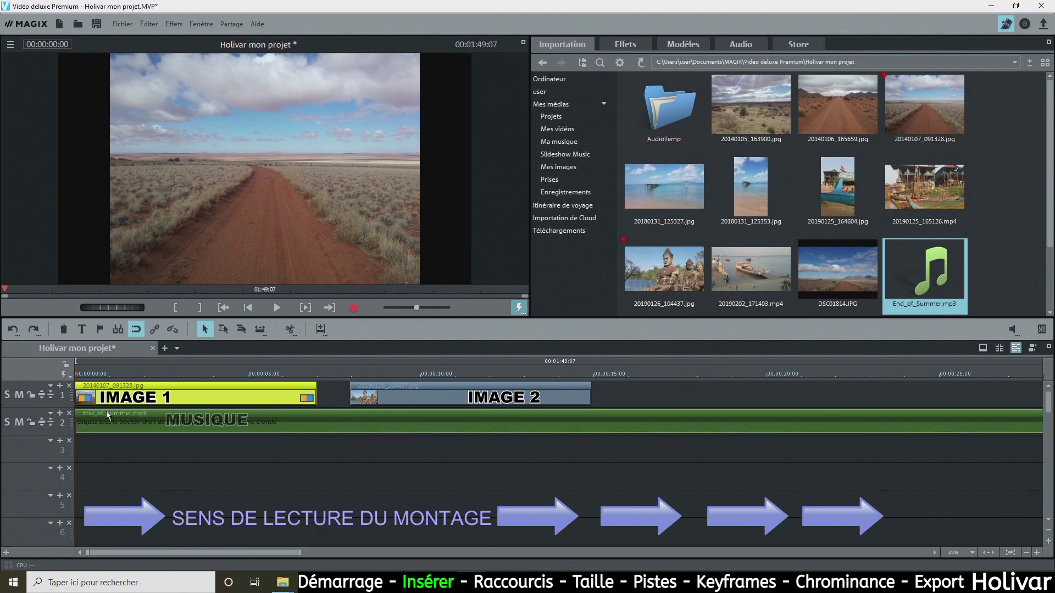
left_click(278, 308)
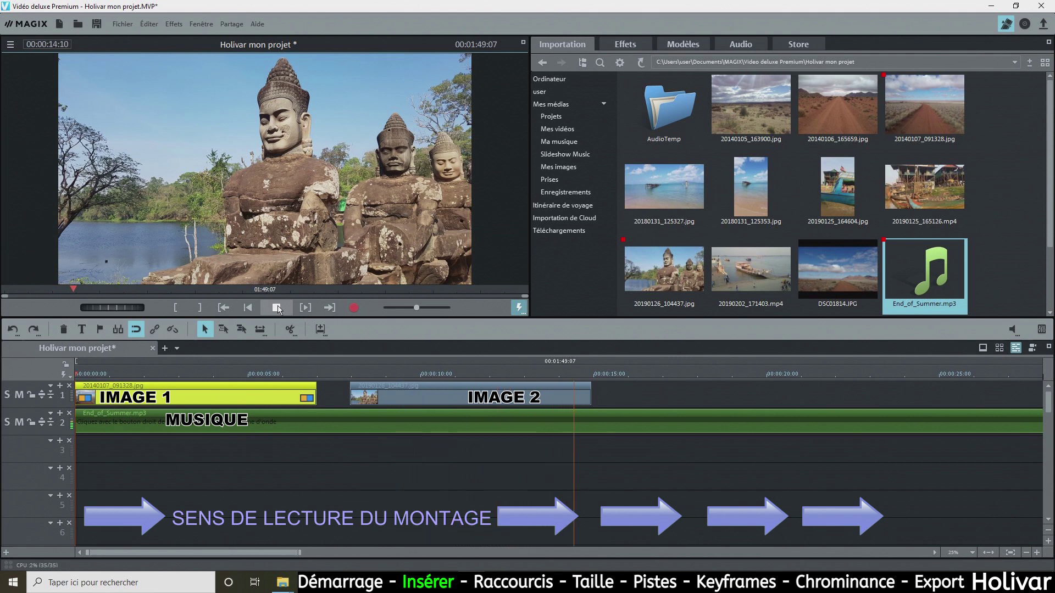
left_click(277, 309)
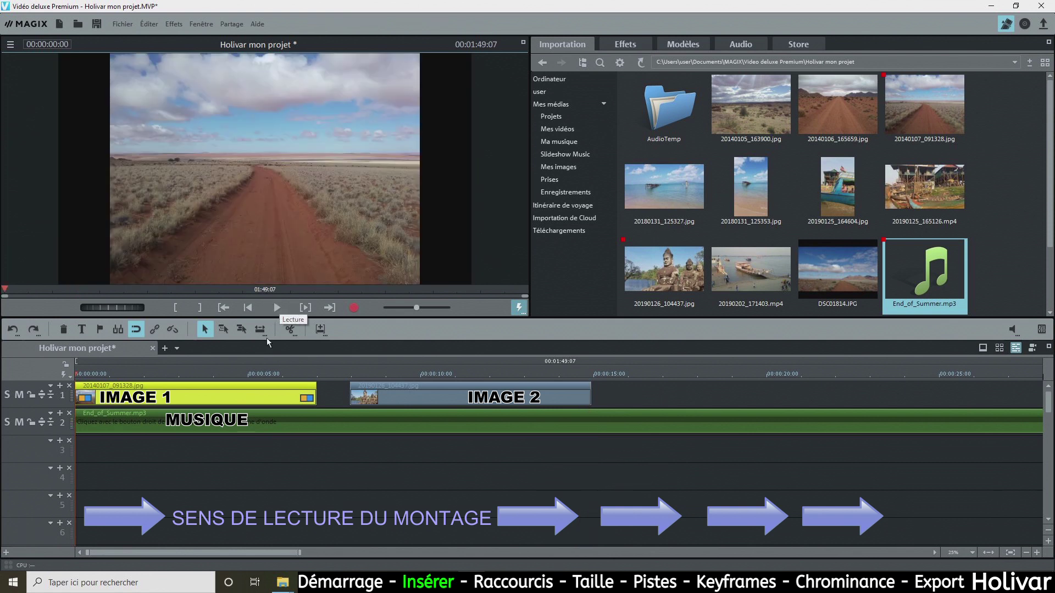
Step: Create the waveform display for the music clip on track 2, and delete that clip from the timeline
left_click(249, 420)
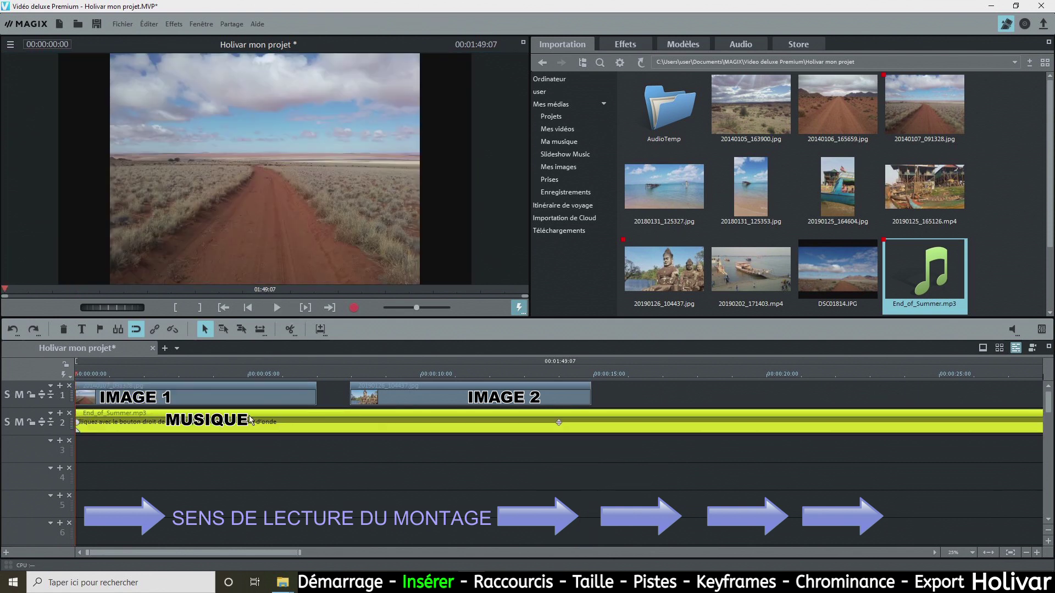
right_click(250, 420)
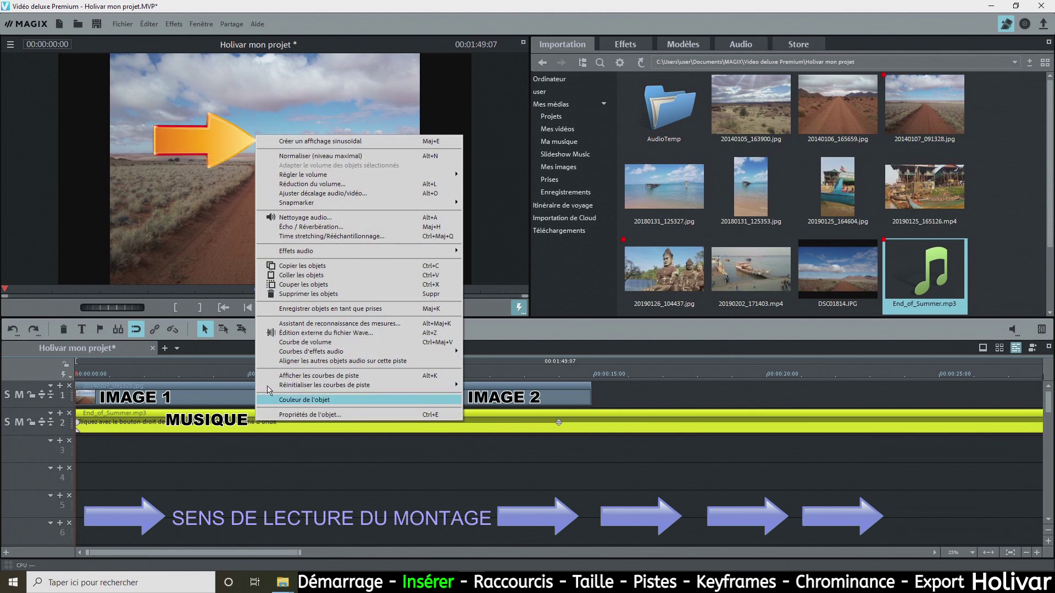
left_click(363, 141)
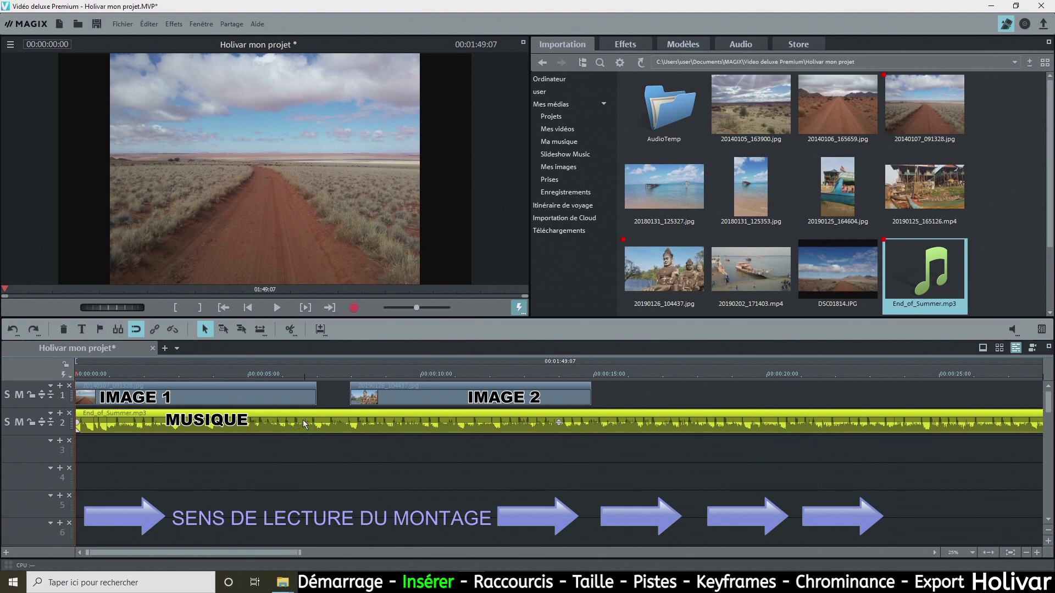
key("Delete")
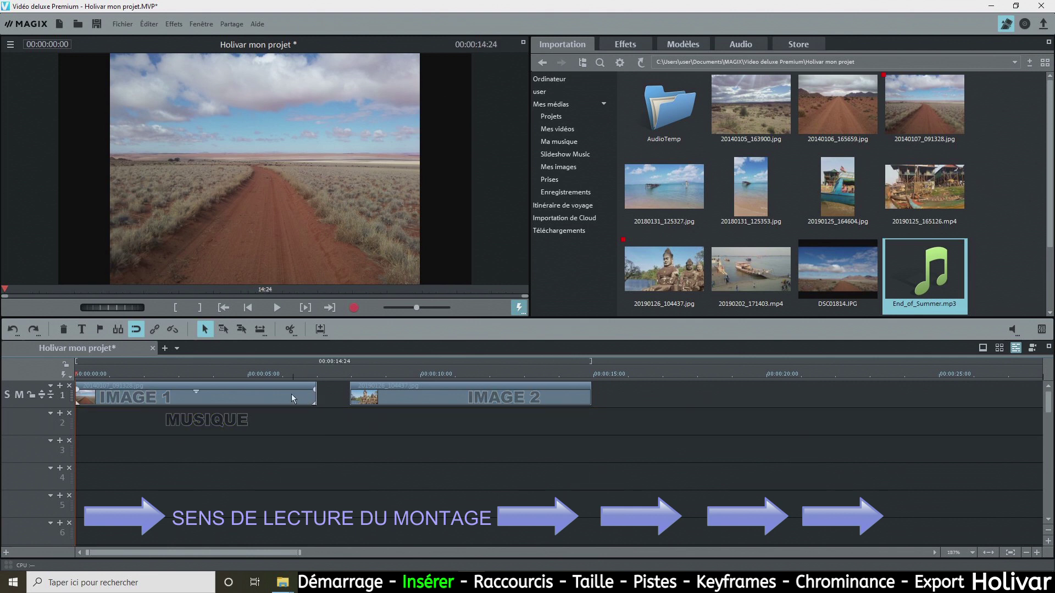
Step: Delete both photo clips from track 1 so that the timeline is empty
left_click(286, 397)
key("Delete")
left_click(401, 398)
key("Delete")
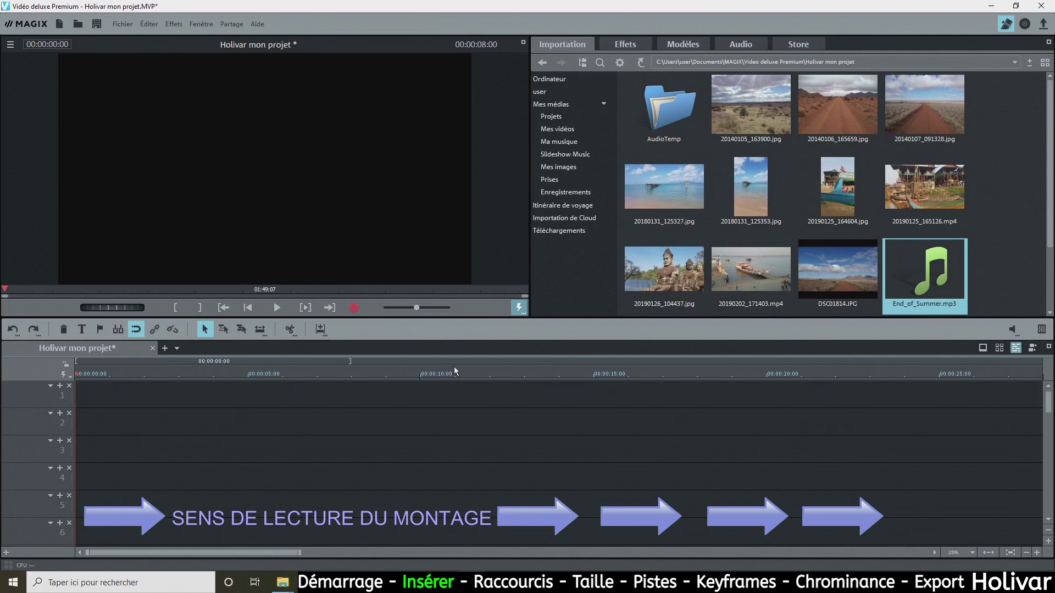
Step: Insert the video 20190125_165126.mp4 at the start of track 1 without adjusting the film settings, and play the montage
left_click(957, 173)
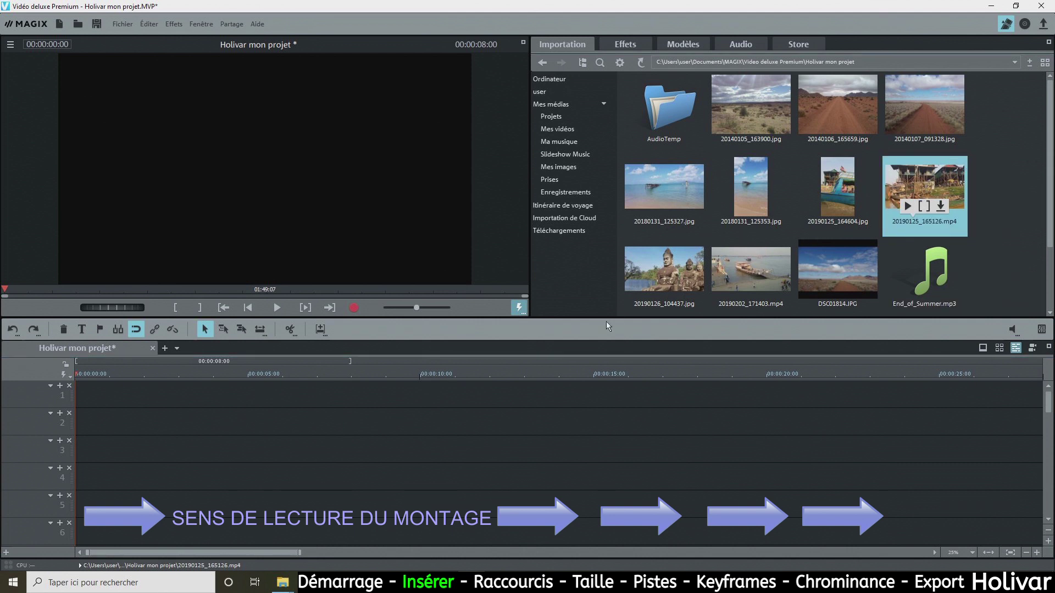
left_click_drag(465, 373, 114, 391)
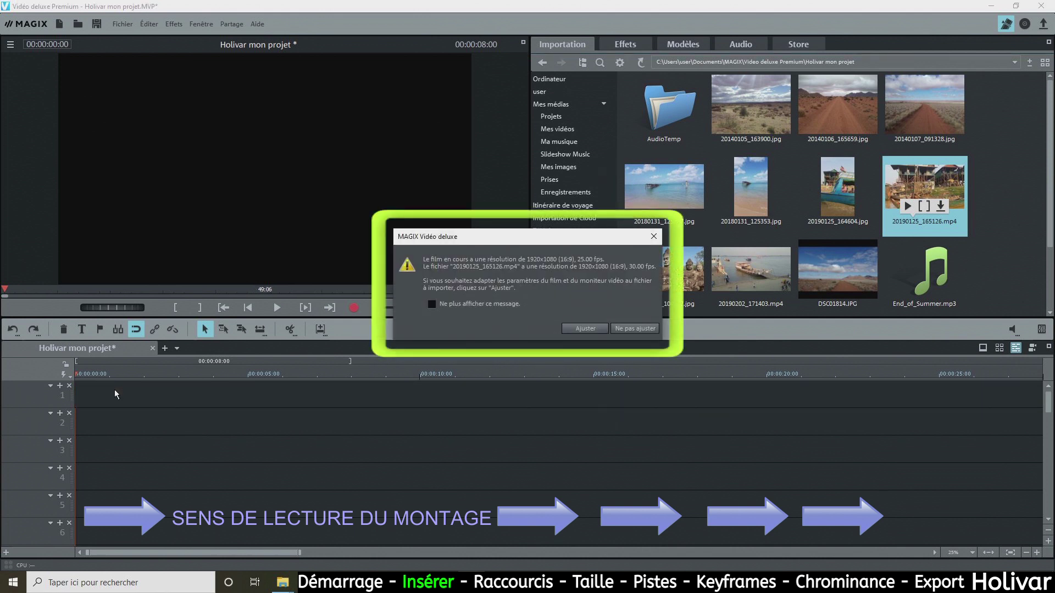
left_click(635, 329)
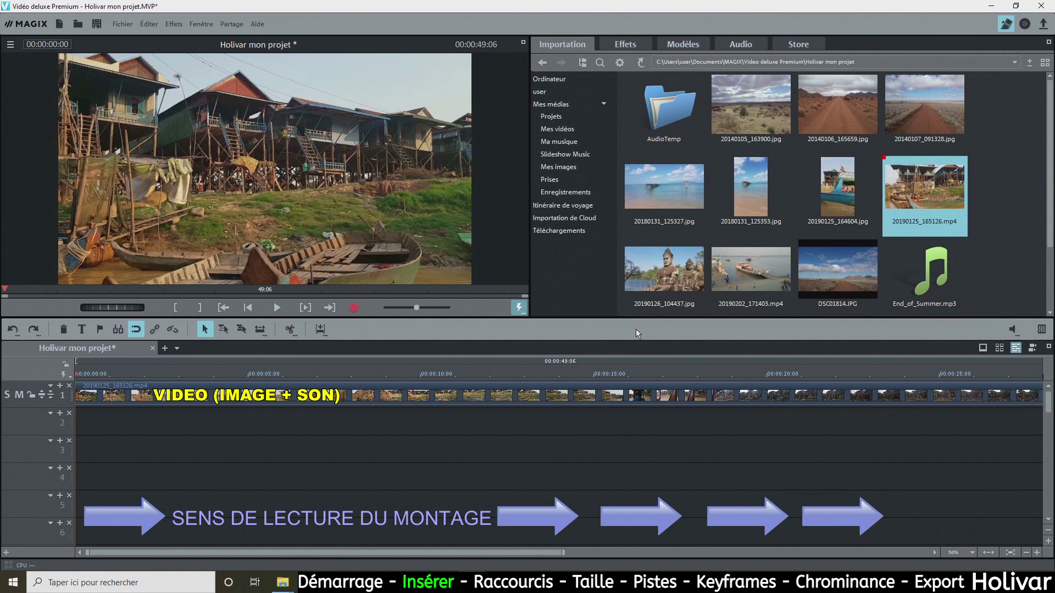
left_click(277, 308)
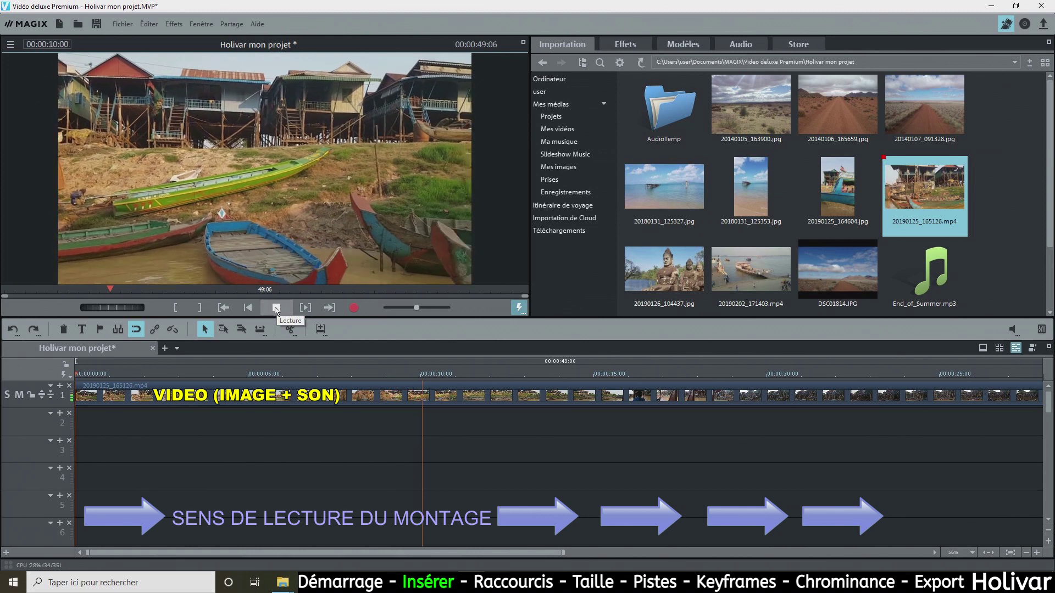
left_click(276, 309)
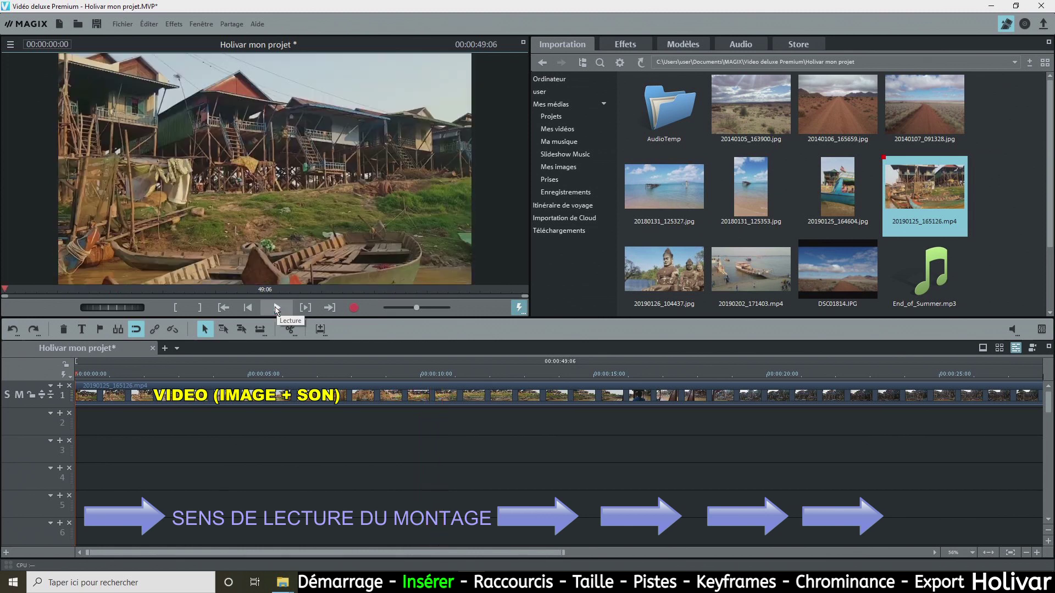
Step: Place the video clip's picture and sound on separate tracks, and create the waveform display for its audio object on track 2
left_click(356, 395)
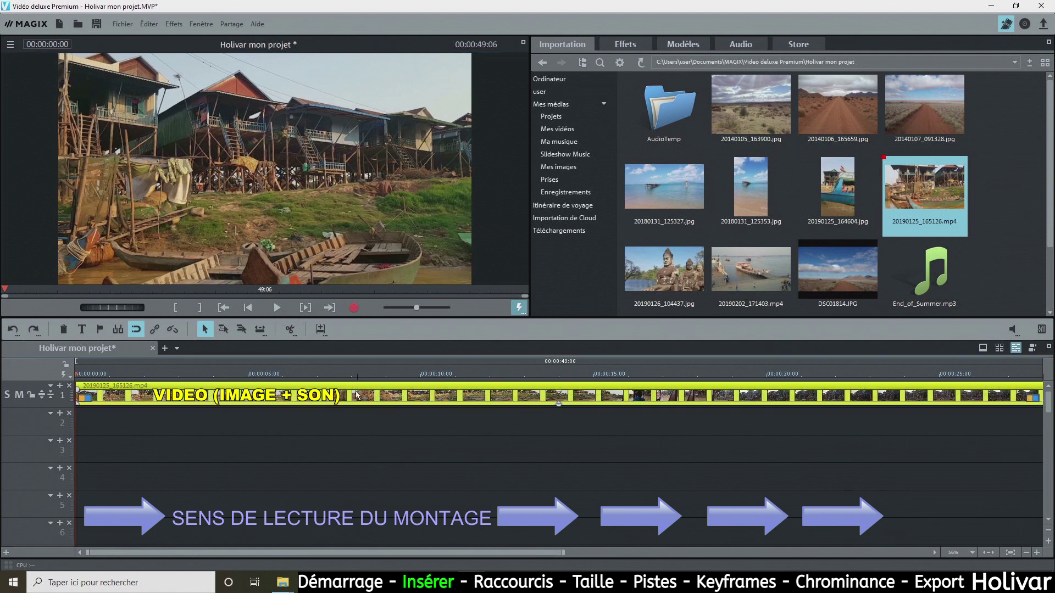
right_click(356, 395)
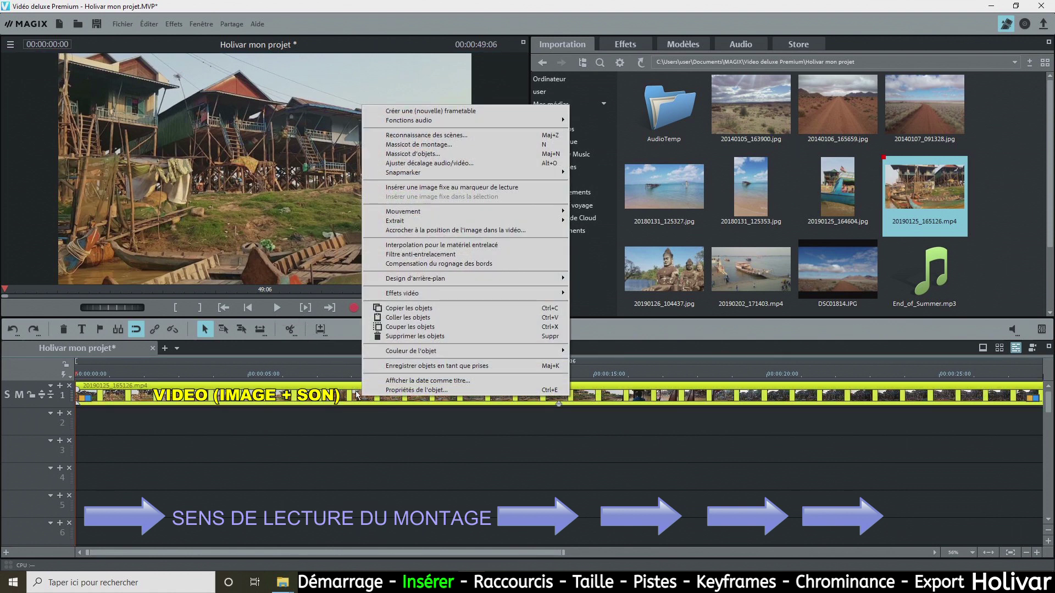
mouse_move(546, 123)
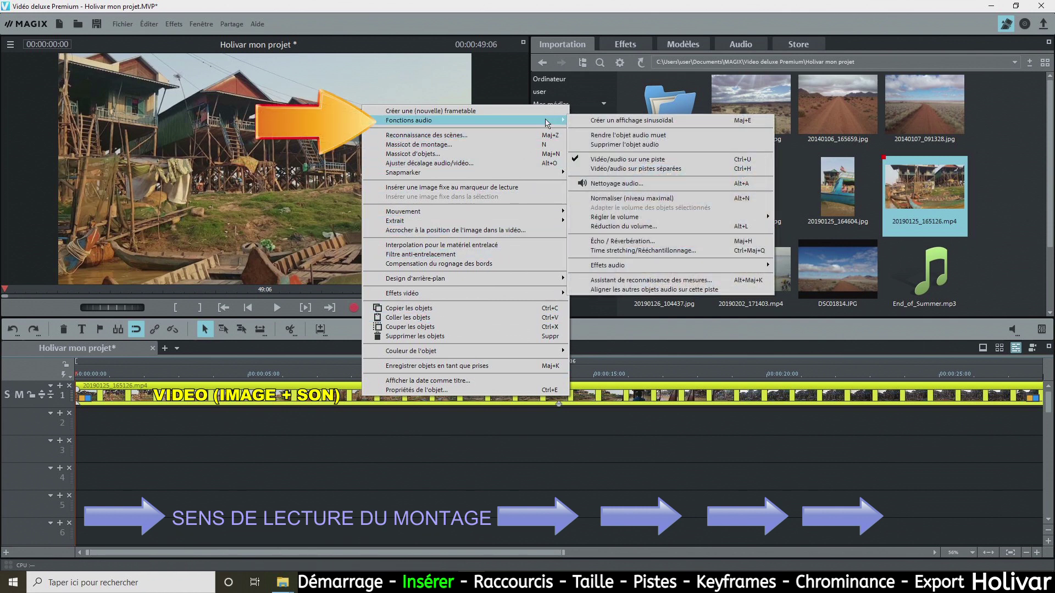
left_click(706, 171)
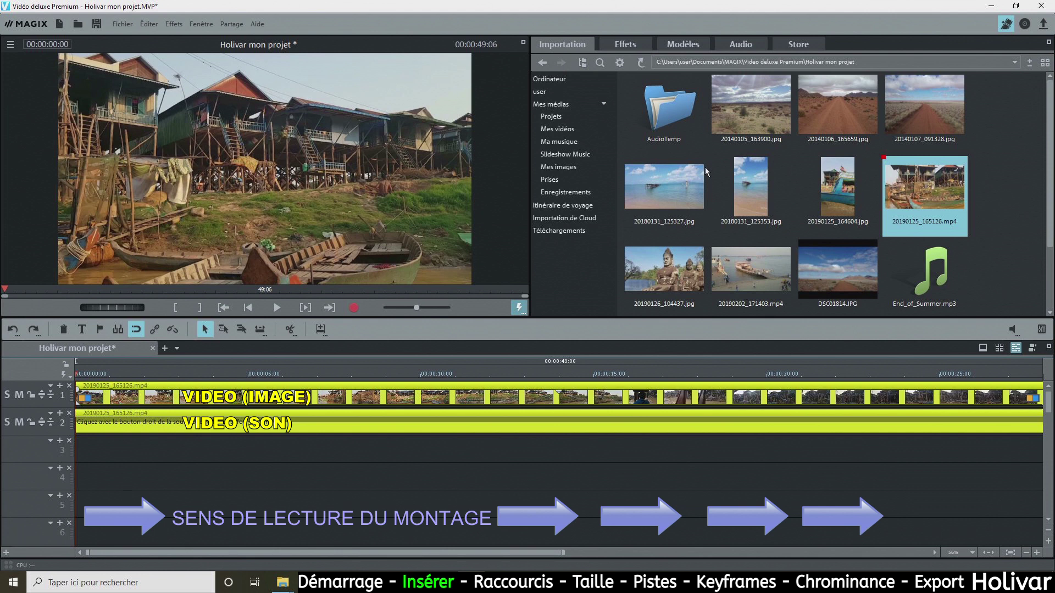
right_click(345, 424)
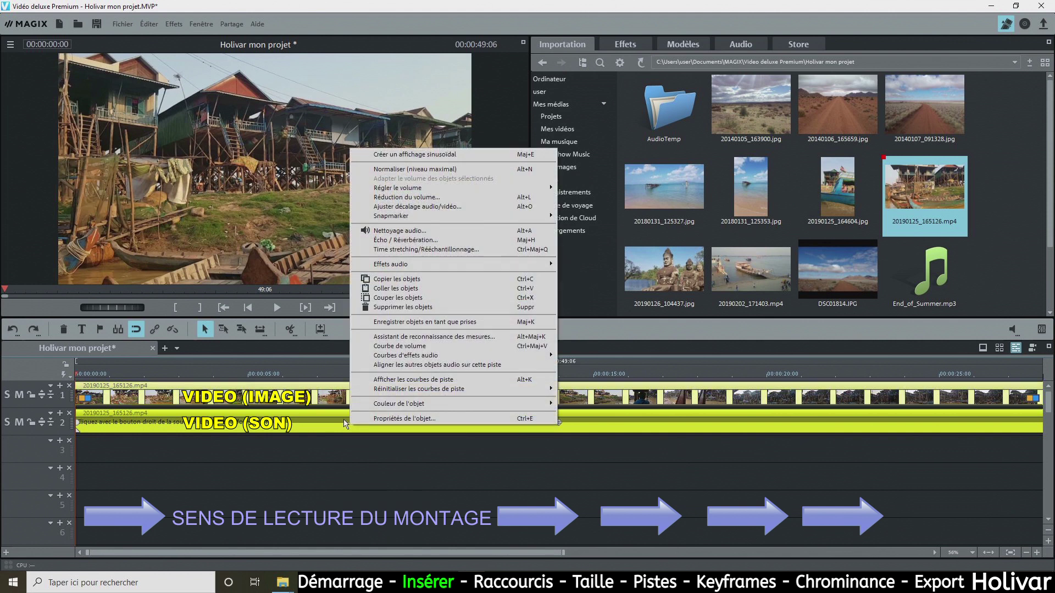
left_click(468, 155)
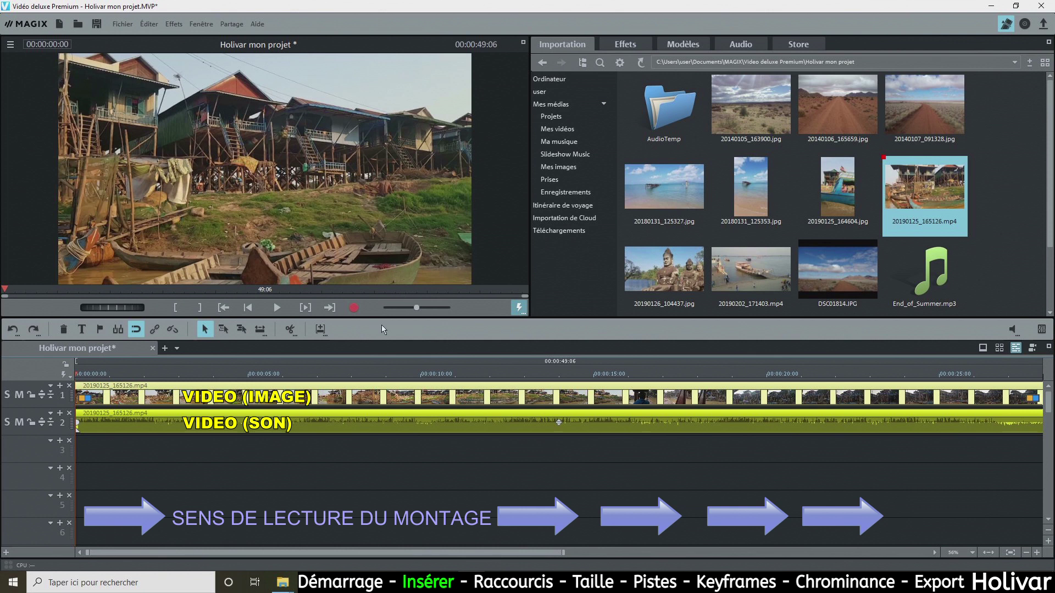
Step: Delete the audio object belonging to the video clip on track 1
right_click(324, 407)
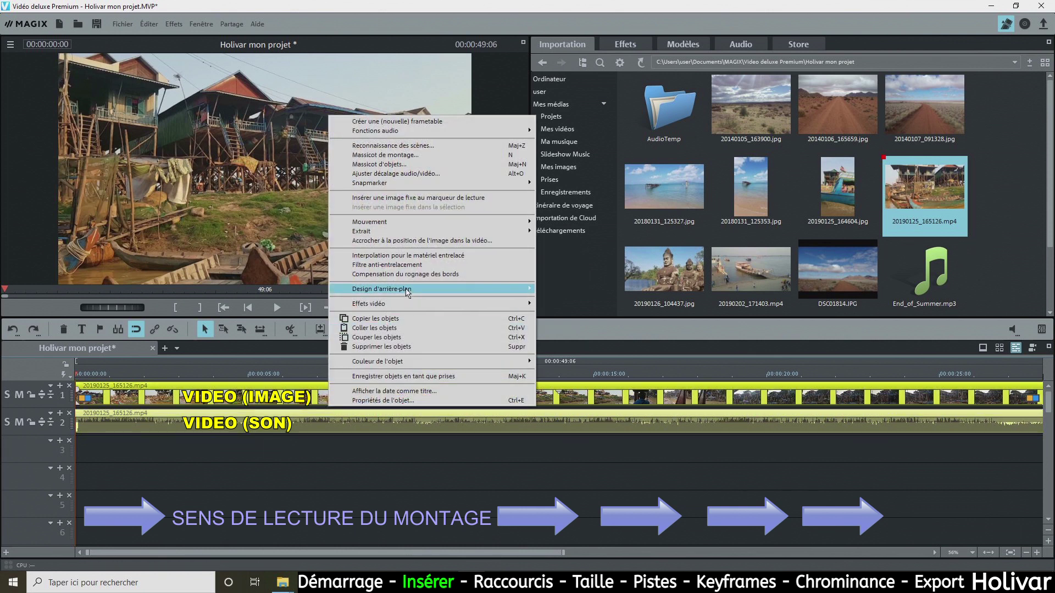
mouse_move(519, 135)
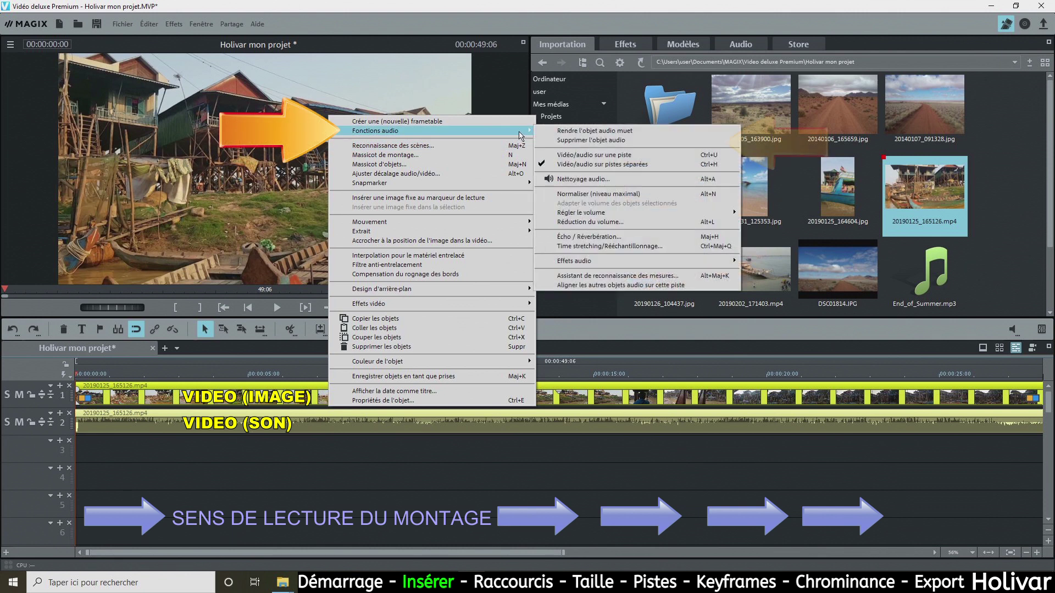
left_click(578, 142)
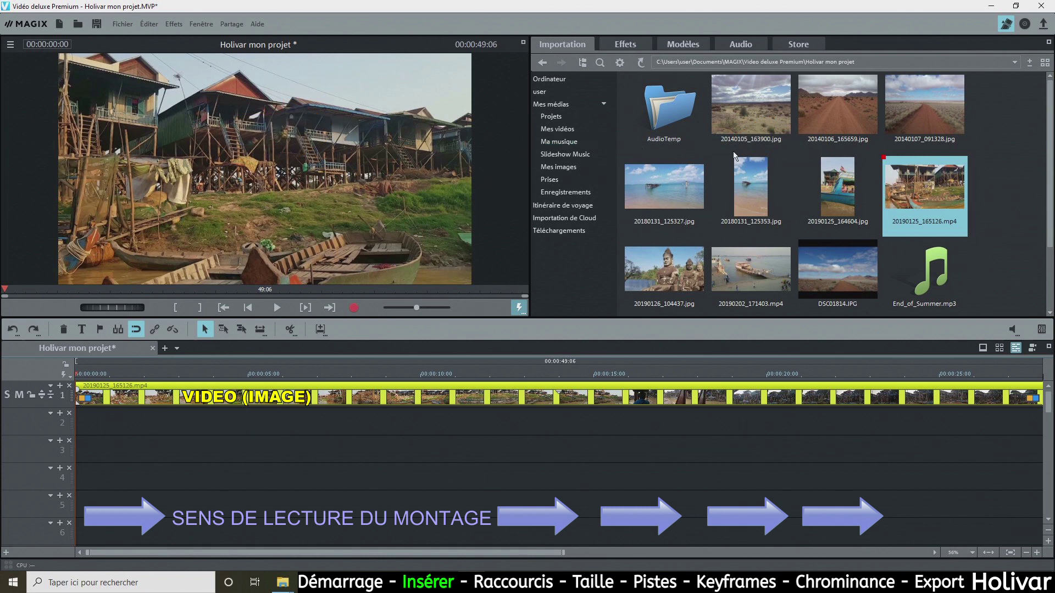
Step: Insert the music file End_of_Summer.mp3 at the start of track 2 under the video, and play the montage
left_click(935, 255)
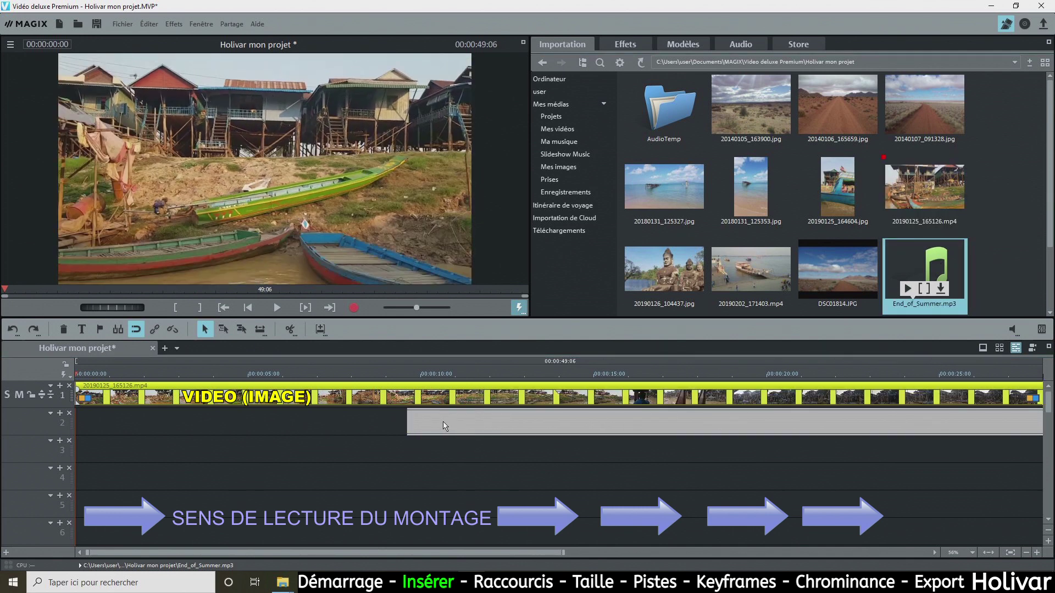
left_click_drag(191, 420, 144, 419)
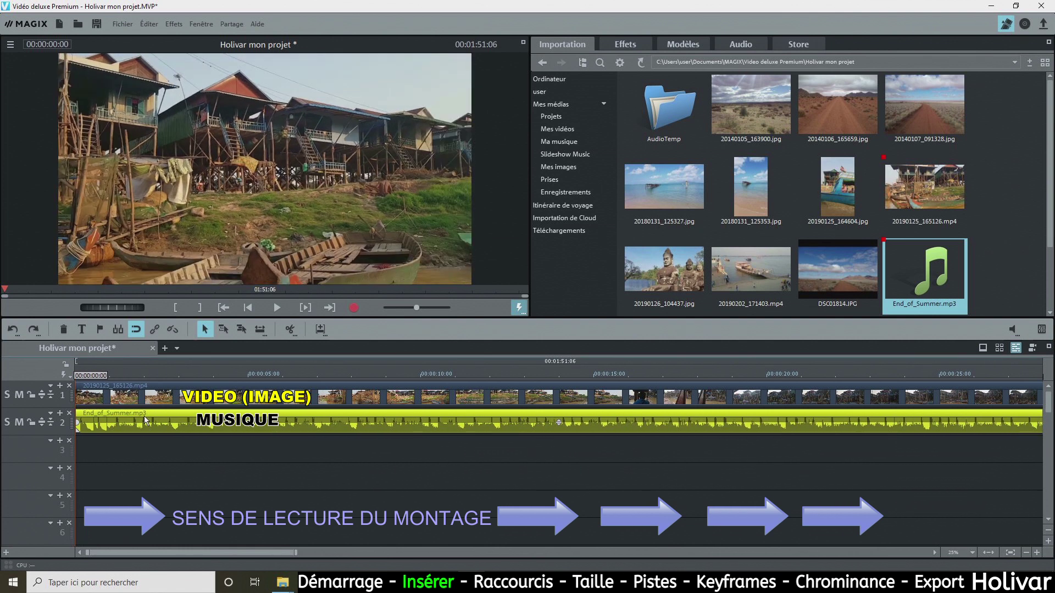
left_click(276, 309)
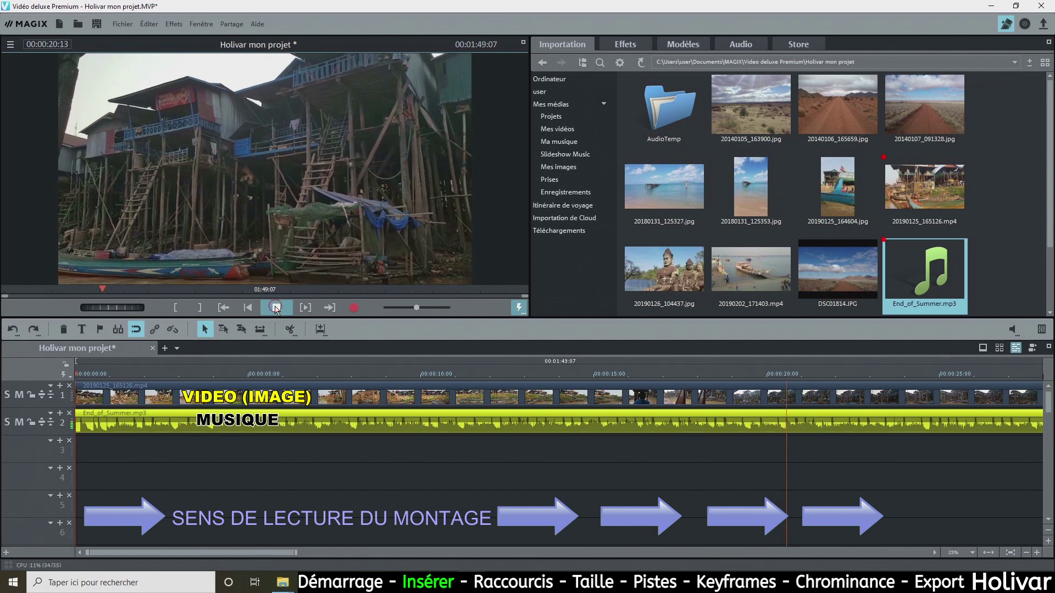
left_click(276, 308)
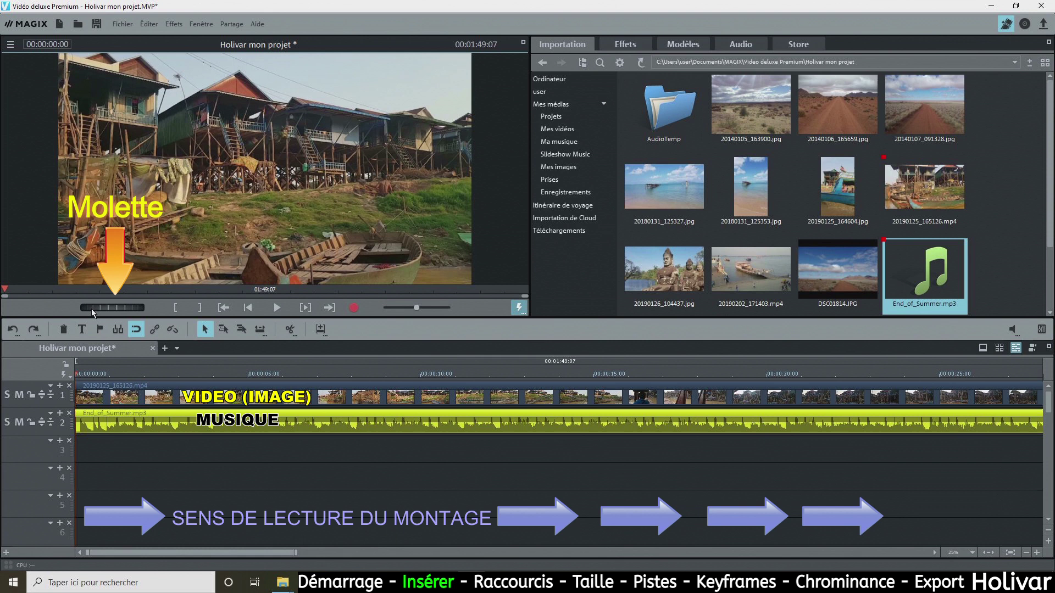
Step: Scrub through the montage with the preview monitor's jog wheel
left_click_drag(88, 308, 375, 324)
left_click_drag(101, 306, 169, 308)
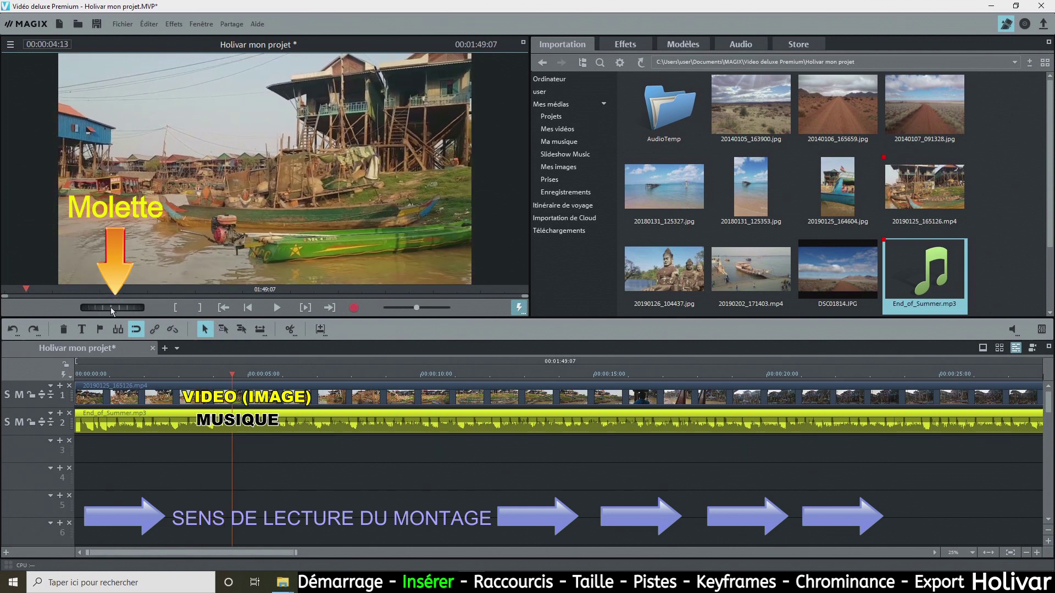
left_click_drag(97, 308, 179, 308)
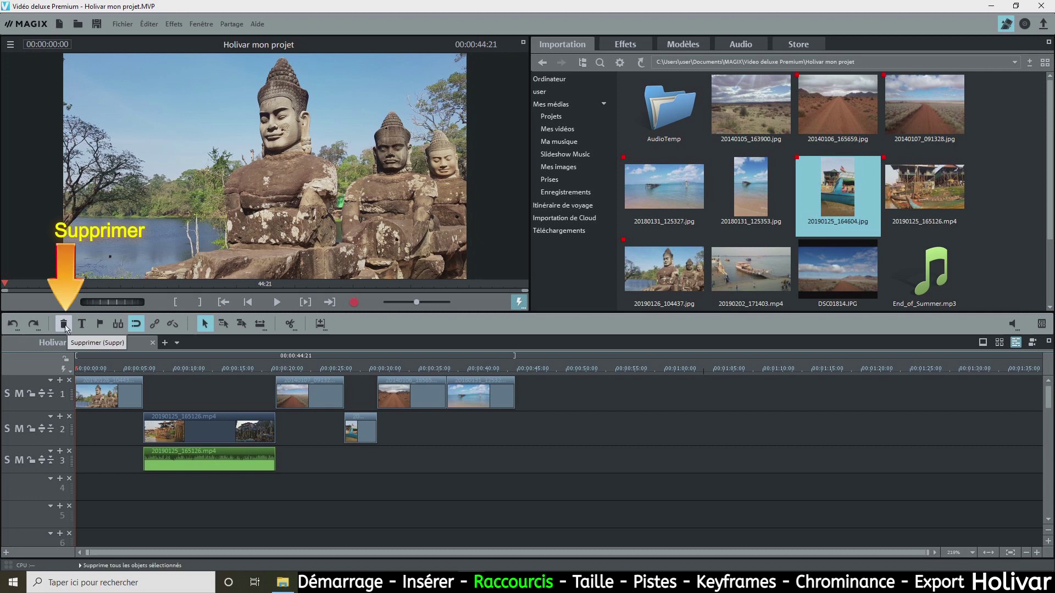
Step: Delete the first photo on track 1, and undo the deletion
left_click(110, 400)
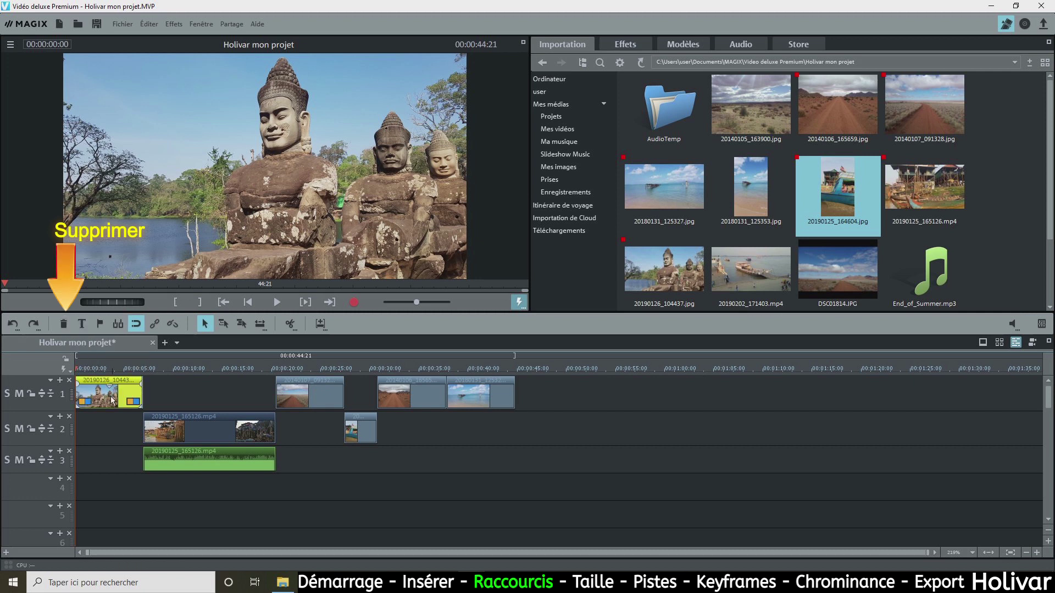
left_click(64, 324)
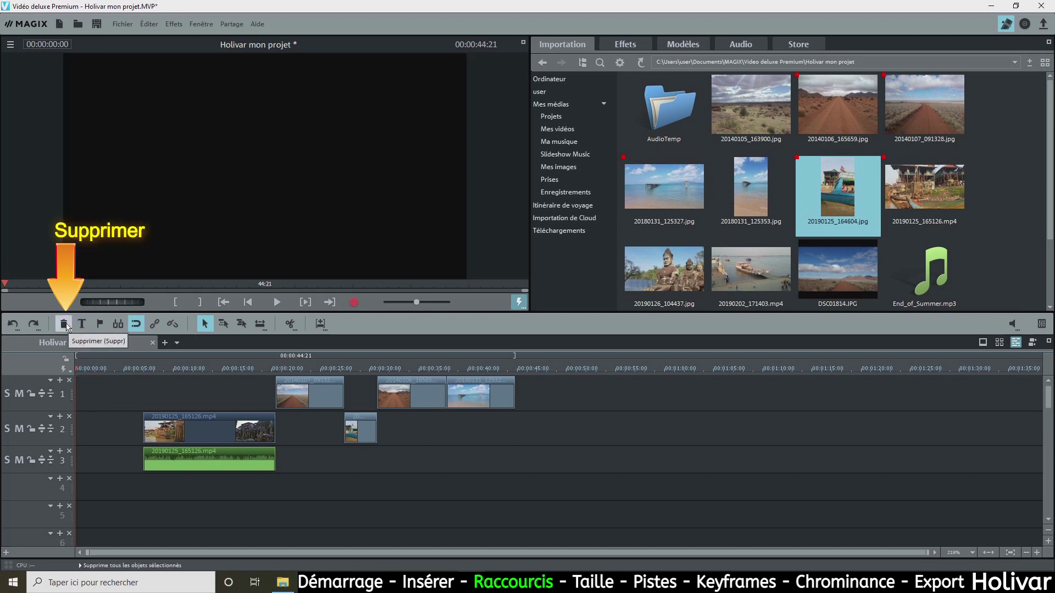
left_click(13, 324)
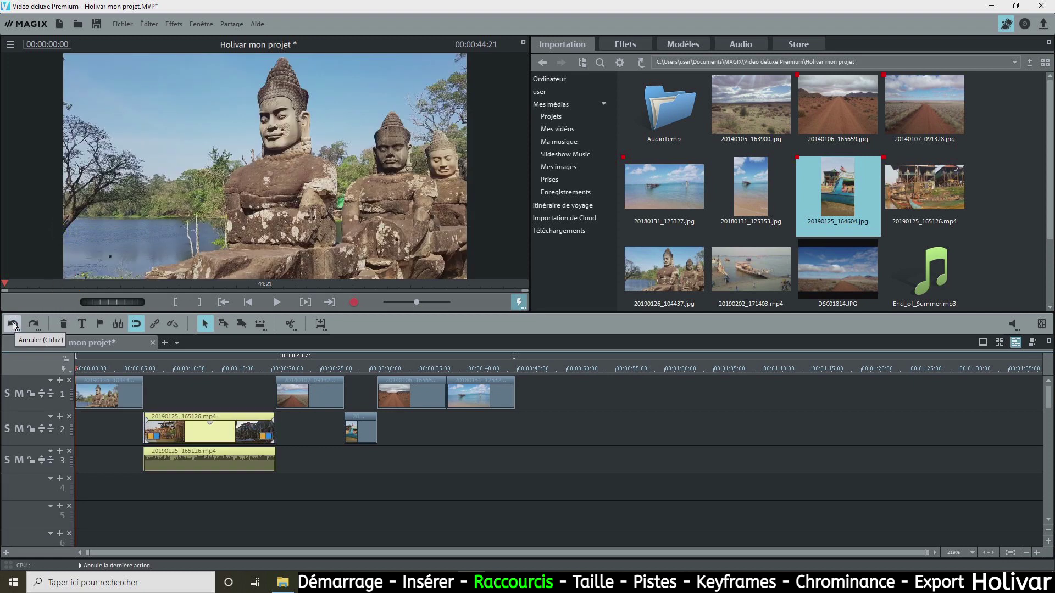
Step: Add the title HOLIVAR over the first photo with the title editor, at about 2 seconds on the timeline
left_click(98, 369)
left_click(110, 387)
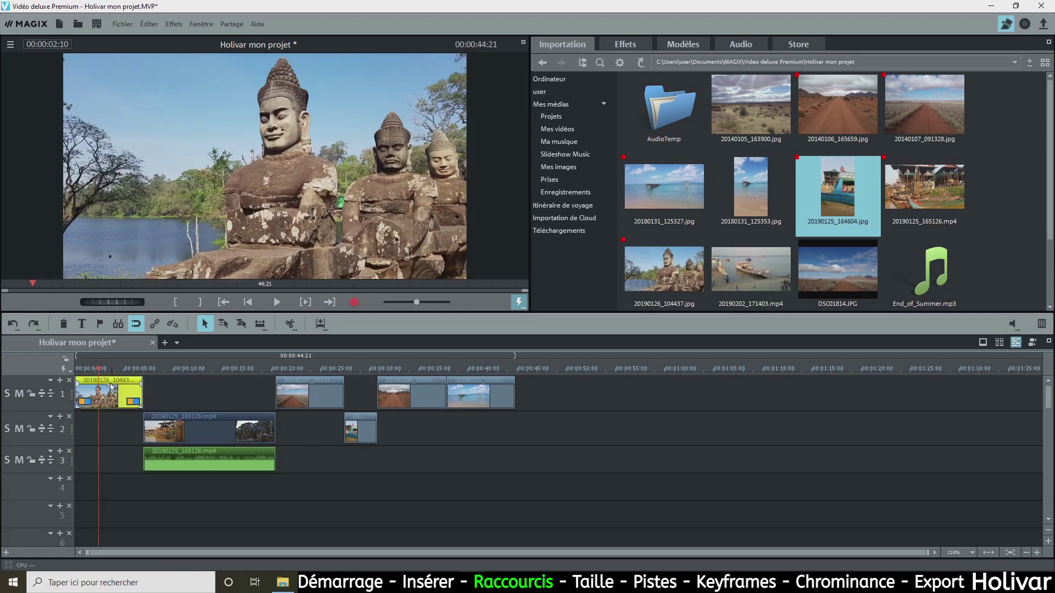
left_click(82, 325)
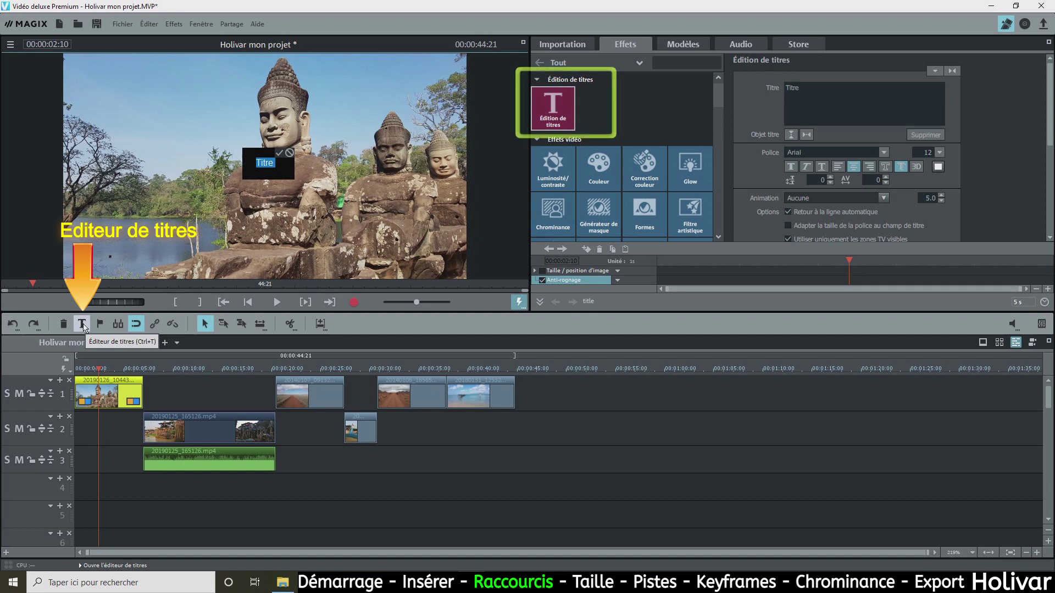
type("H")
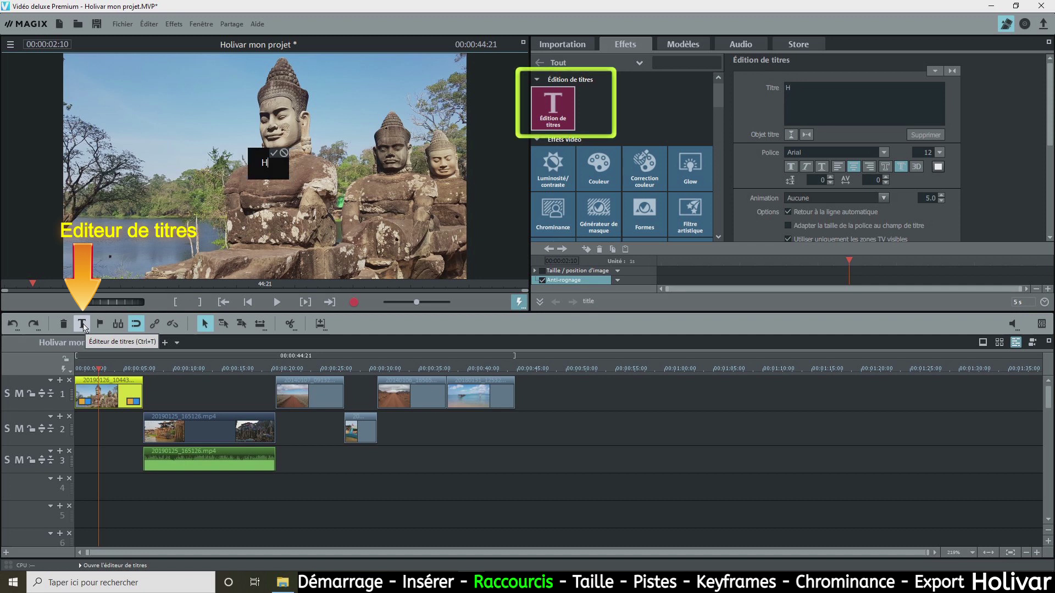
type("OLIVAR")
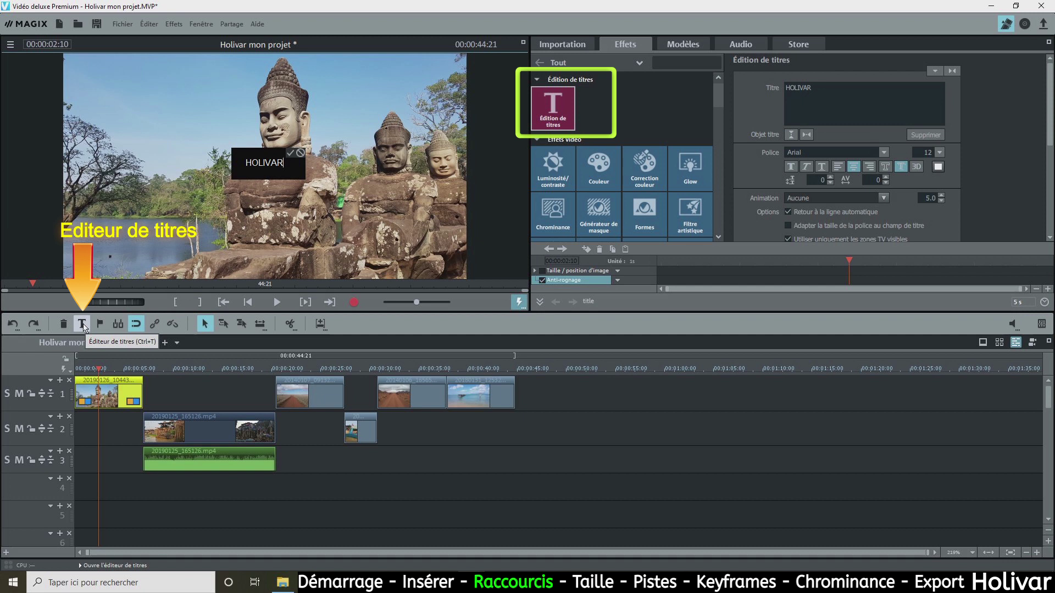
left_click(289, 152)
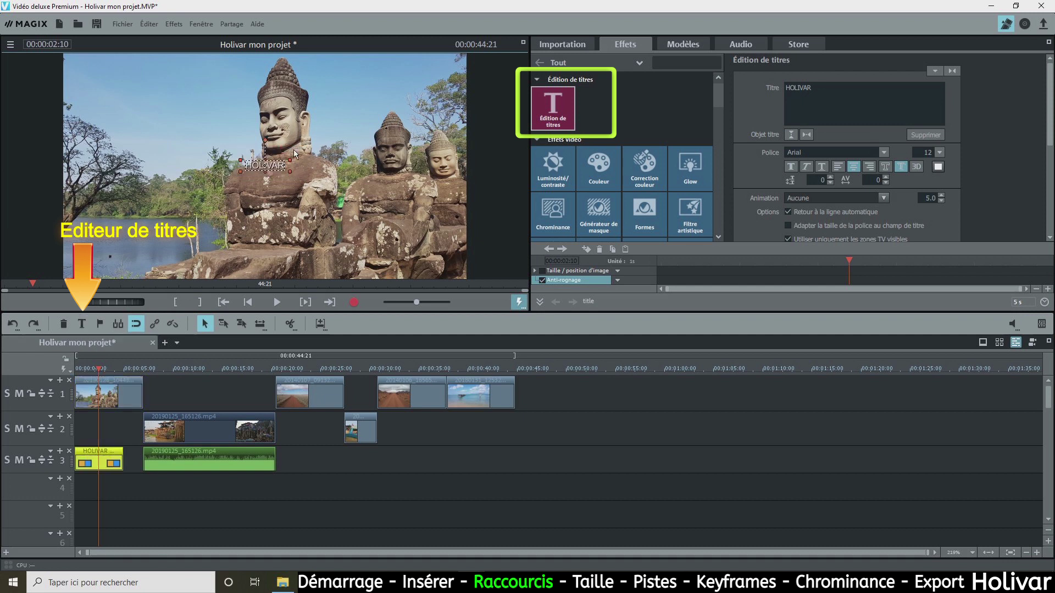
Step: Set the HOLIVAR title's font to AcmeFont and its size to 63
left_click(885, 150)
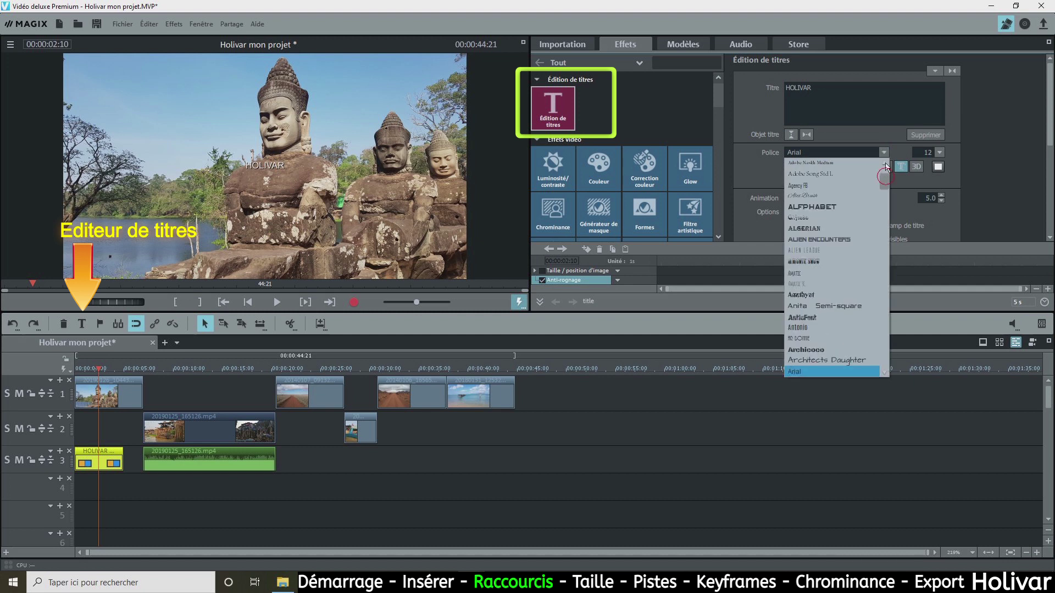
scroll(835, 187, "up", 2)
left_click(806, 200)
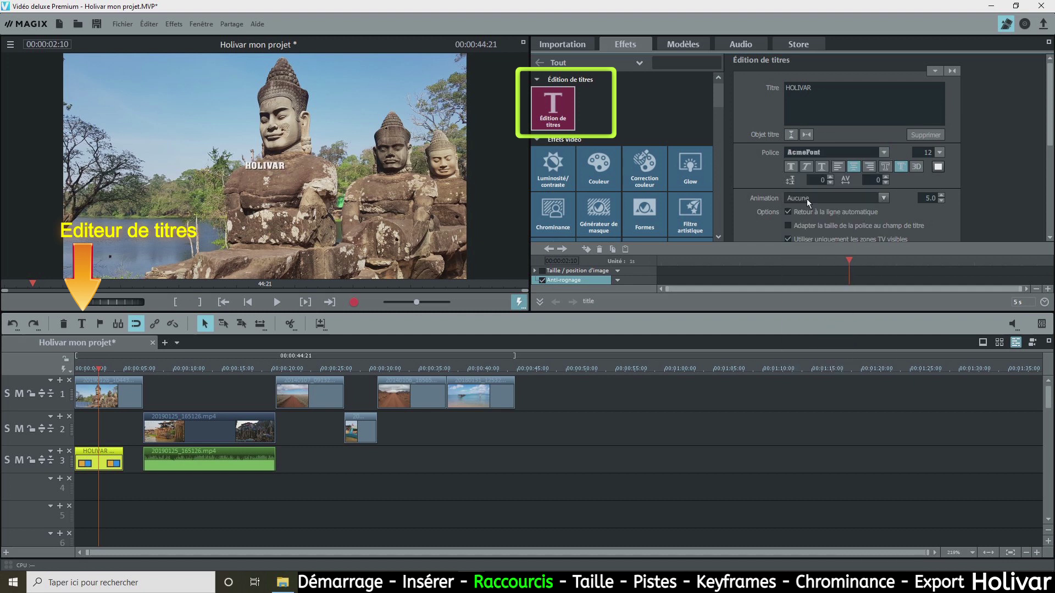
left_click(939, 153)
left_click_drag(940, 242, 940, 209)
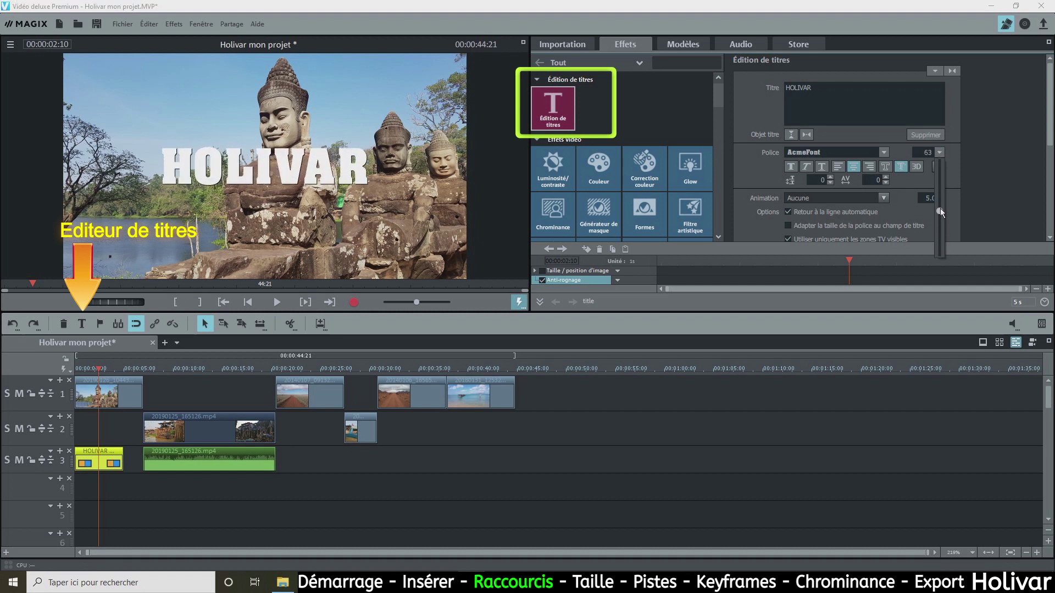
Step: Give the HOLIVAR title a black shadow with transparency 33 and blur 41
left_click(901, 167)
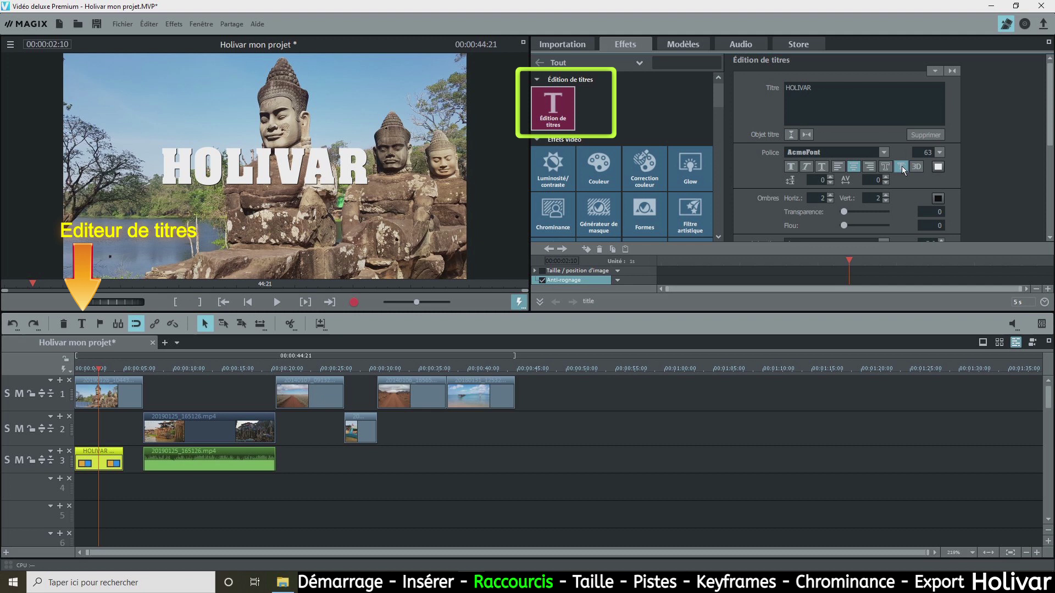
left_click(938, 198)
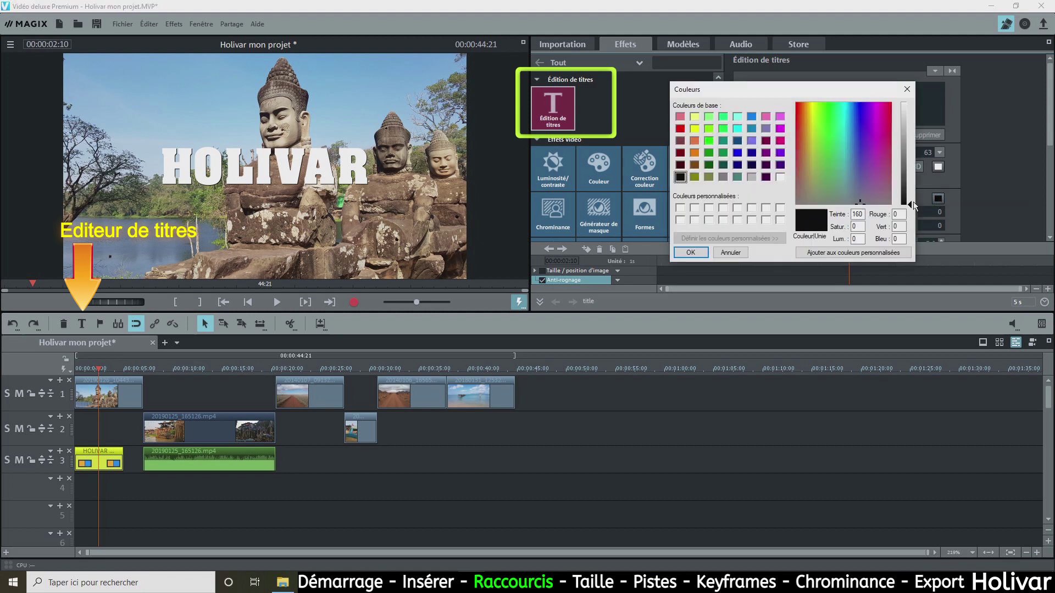
left_click(693, 253)
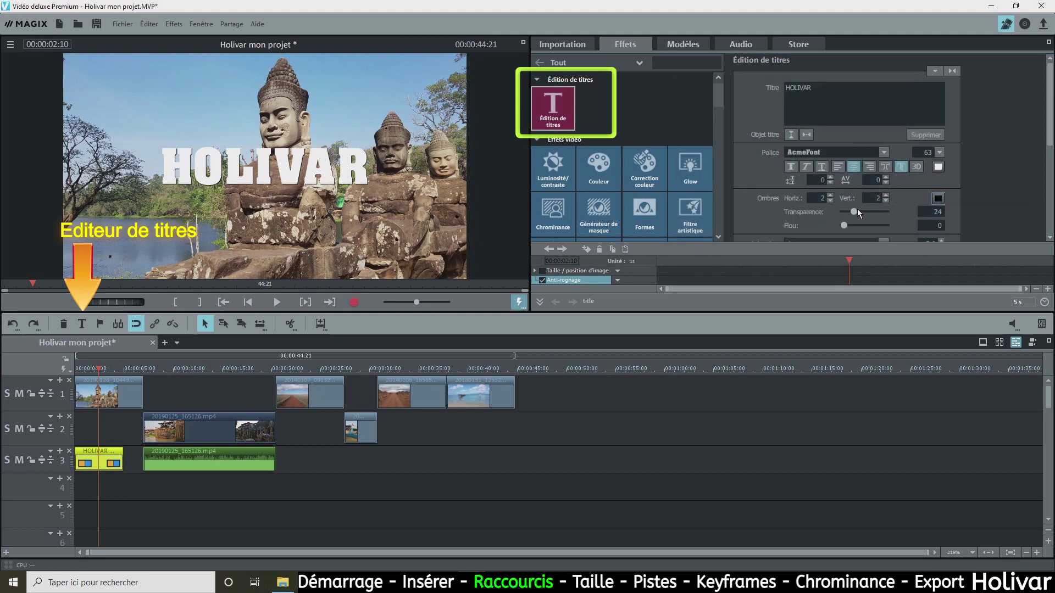
left_click_drag(846, 228, 862, 225)
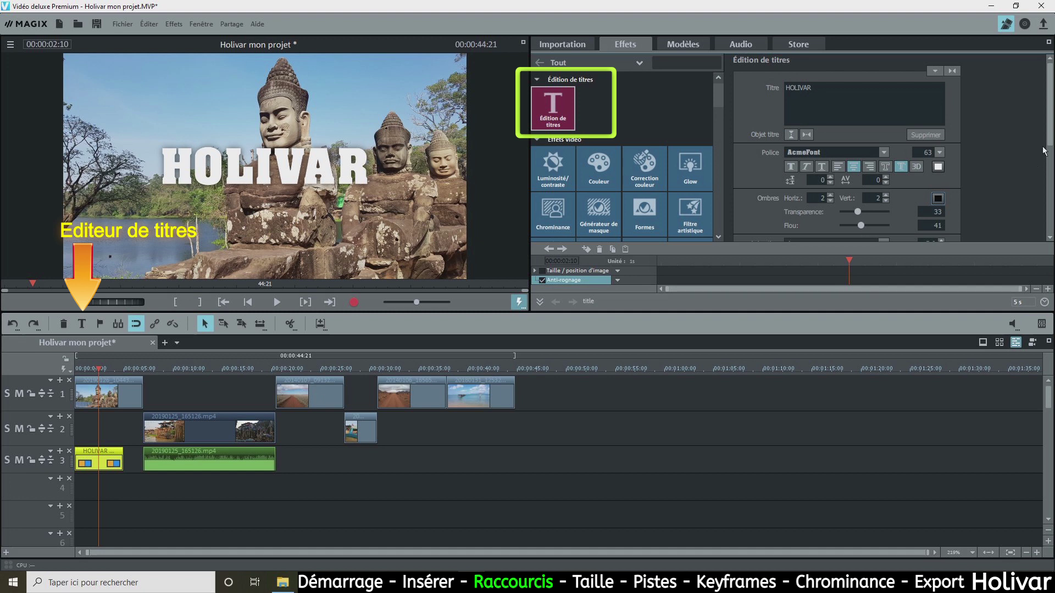
Step: Add an outline to the HOLIVAR title and set the outline colour to red
scroll(1035, 160, "down", 2)
left_click(885, 129)
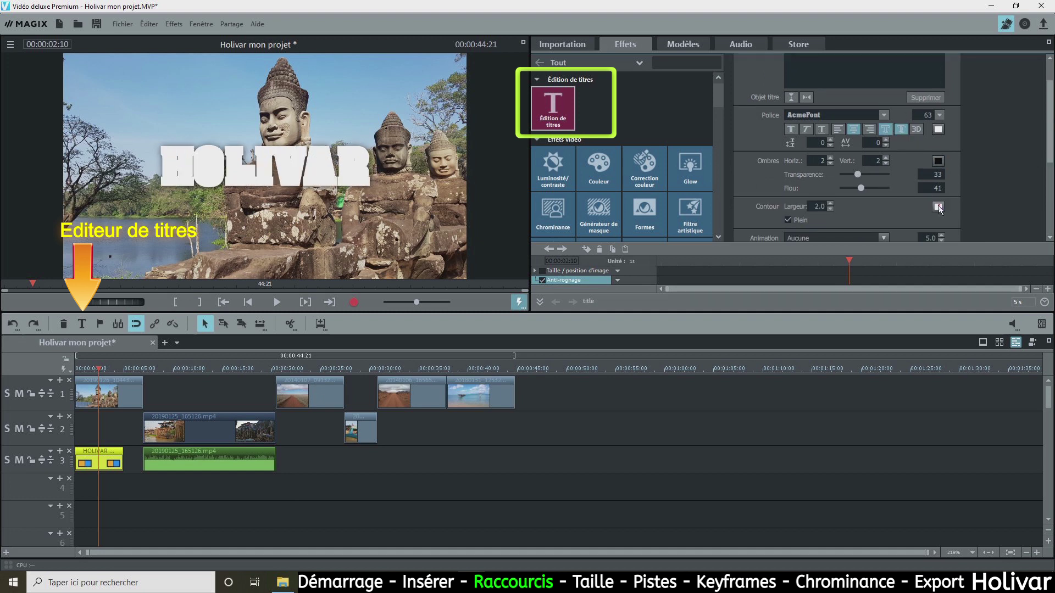
left_click(938, 207)
left_click(680, 128)
left_click(690, 252)
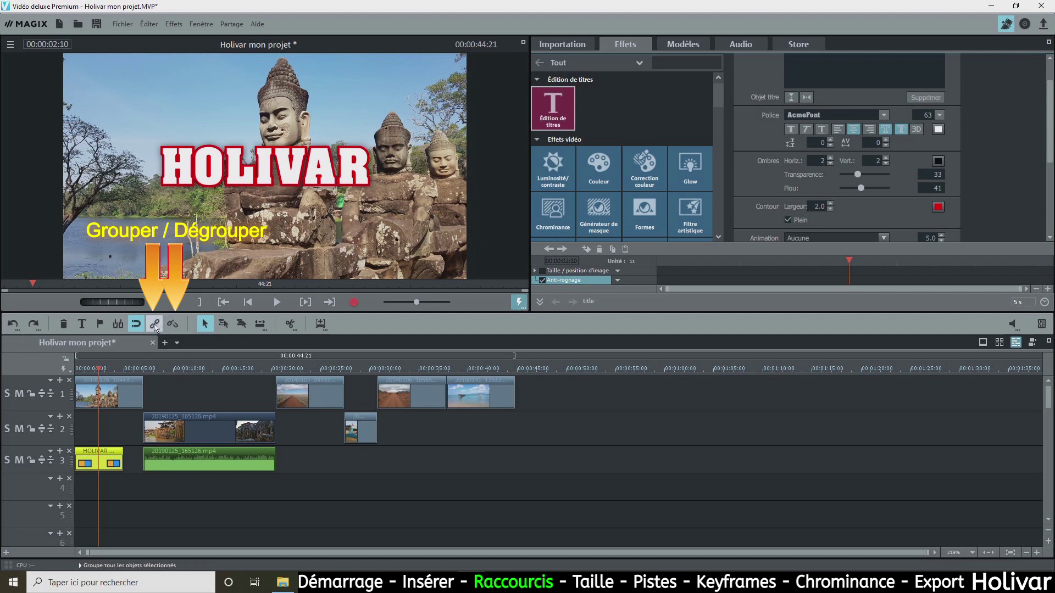
Step: Group the first photo on track 1 with the HOLIVAR title, and try moving them together
left_click(120, 392)
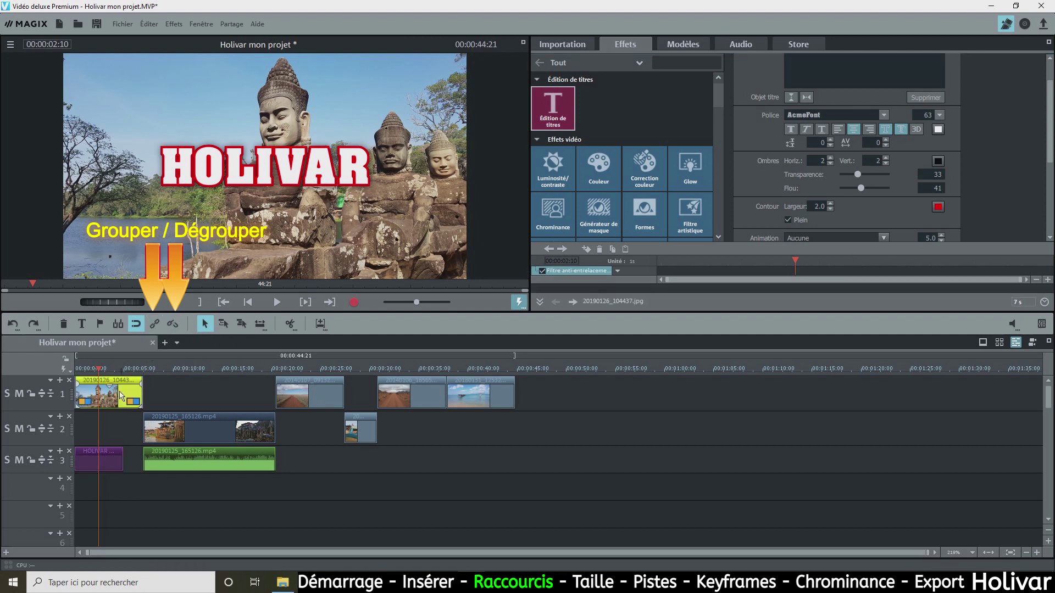
left_click(109, 462, "ctrl")
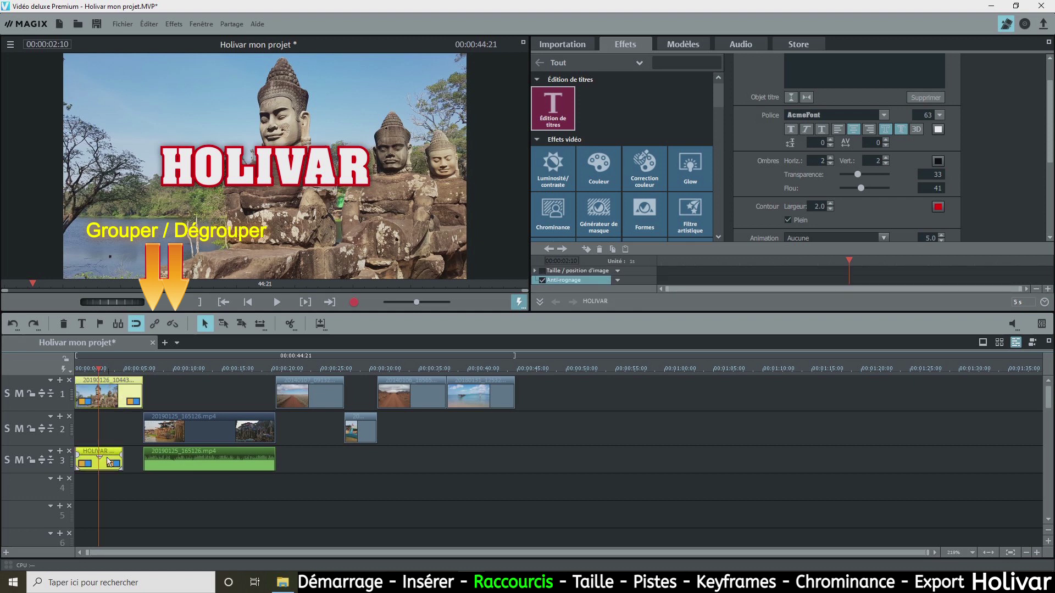
left_click(157, 326)
mouse_move(118, 403)
left_mouse_down()
mouse_move(141, 405)
mouse_move(108, 402)
left_mouse_up()
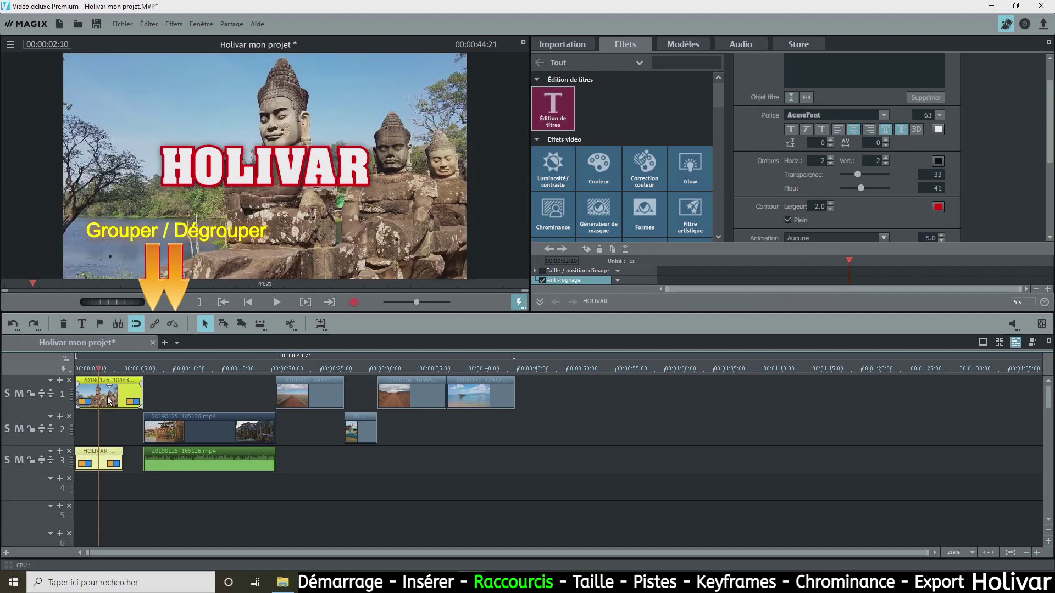
Step: Ungroup the first photo and the HOLIVAR title, and try moving the photo on its own
left_click(172, 325)
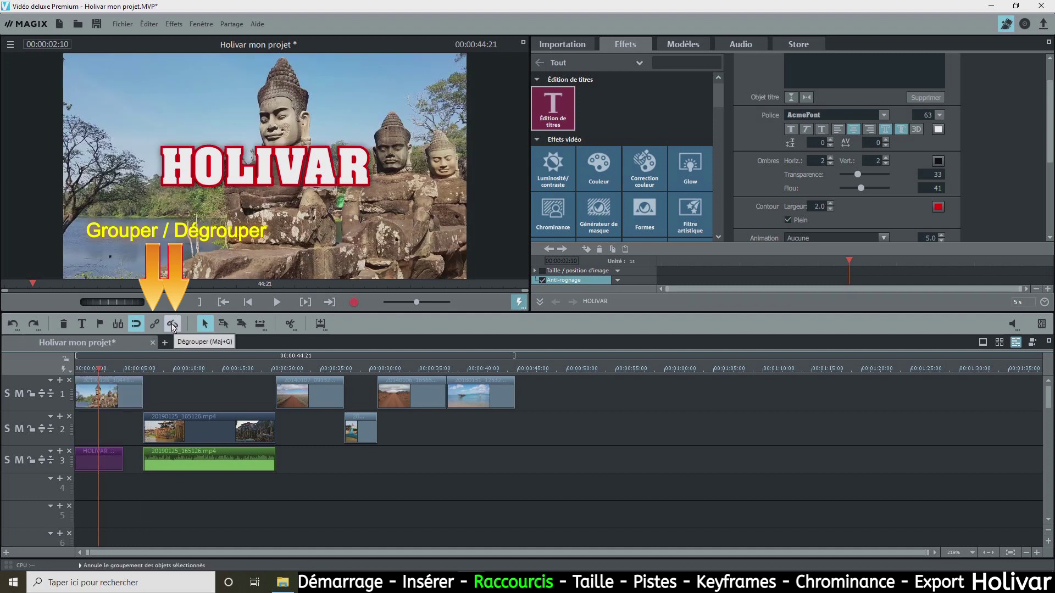
left_click(114, 403)
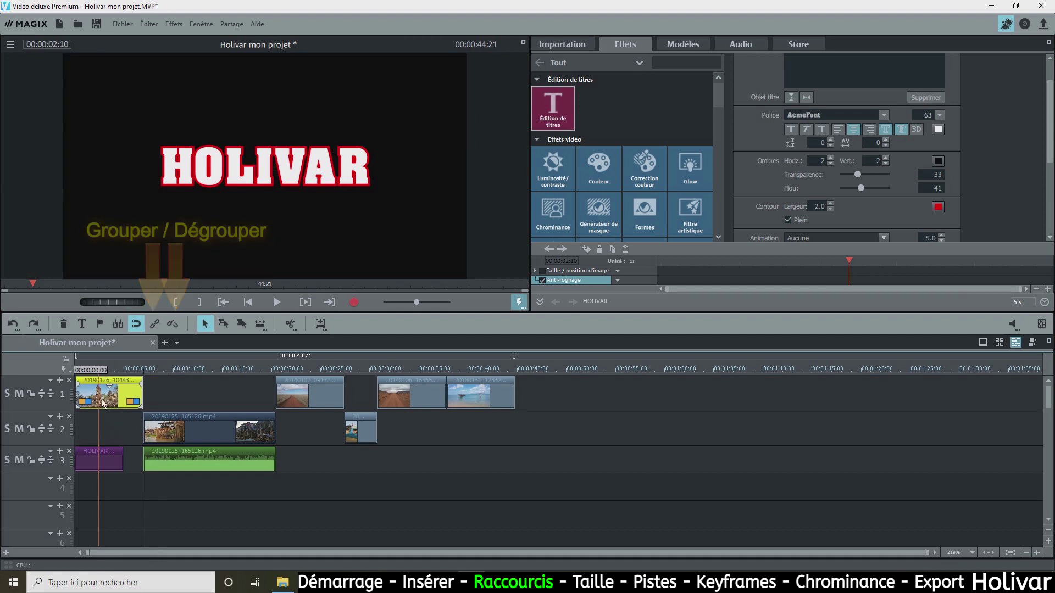
left_click(102, 400)
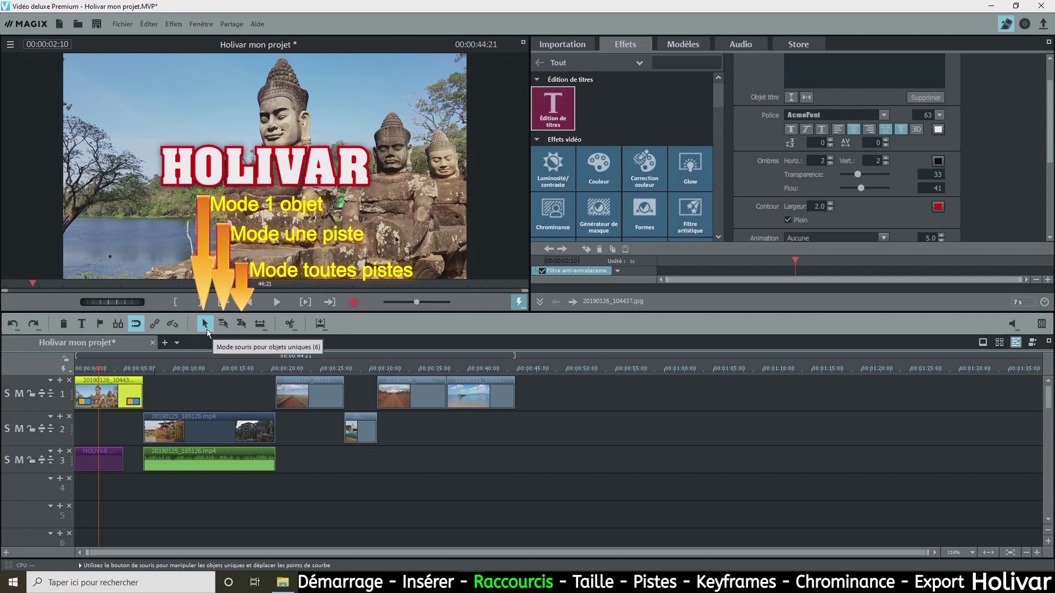
Step: Try moving the first photo in the single-object, single-track and all-tracks mouse modes, and return to single-object mode
left_click(89, 400)
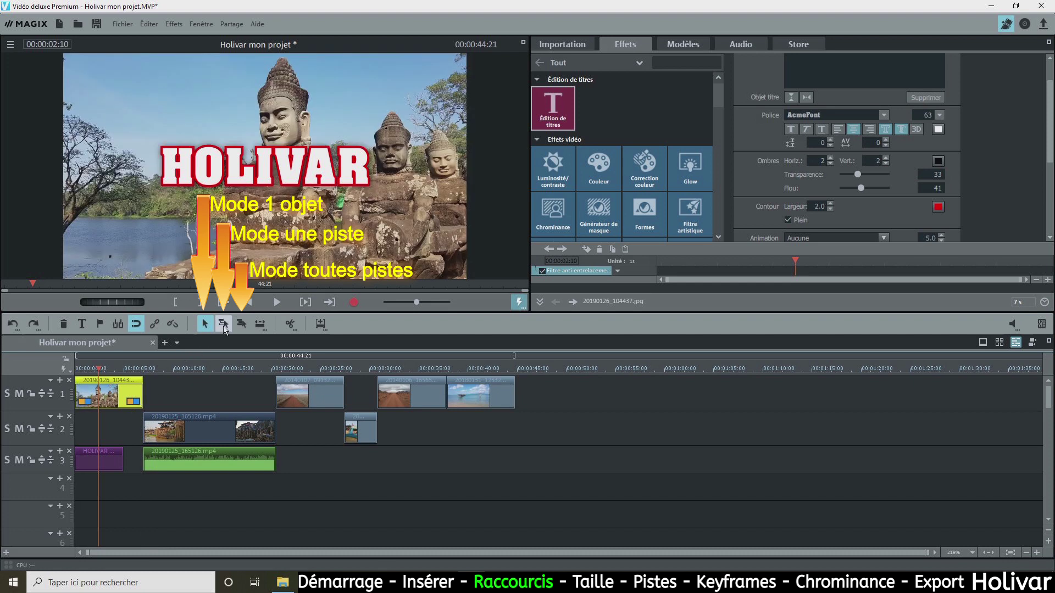
left_click(224, 325)
mouse_move(120, 391)
left_mouse_down()
mouse_move(191, 391)
mouse_move(114, 388)
left_mouse_up()
left_click(241, 326)
left_click_drag(142, 397, 114, 397)
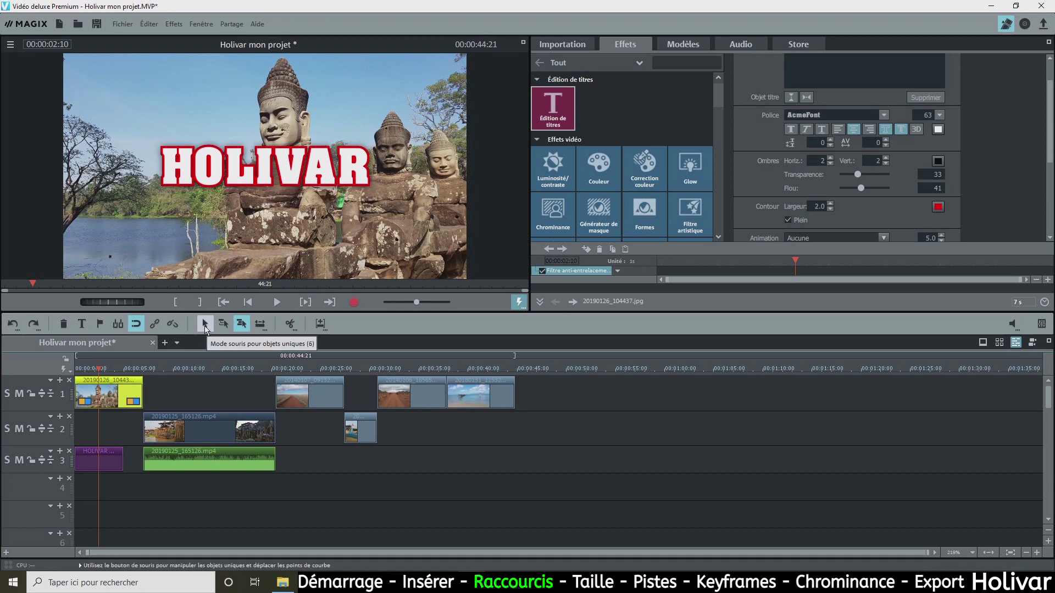
left_click(204, 327)
Step: Stretch the 20190125_165126.mp4 video on track 2 to about 18 seconds in stretch mode
left_click(259, 325)
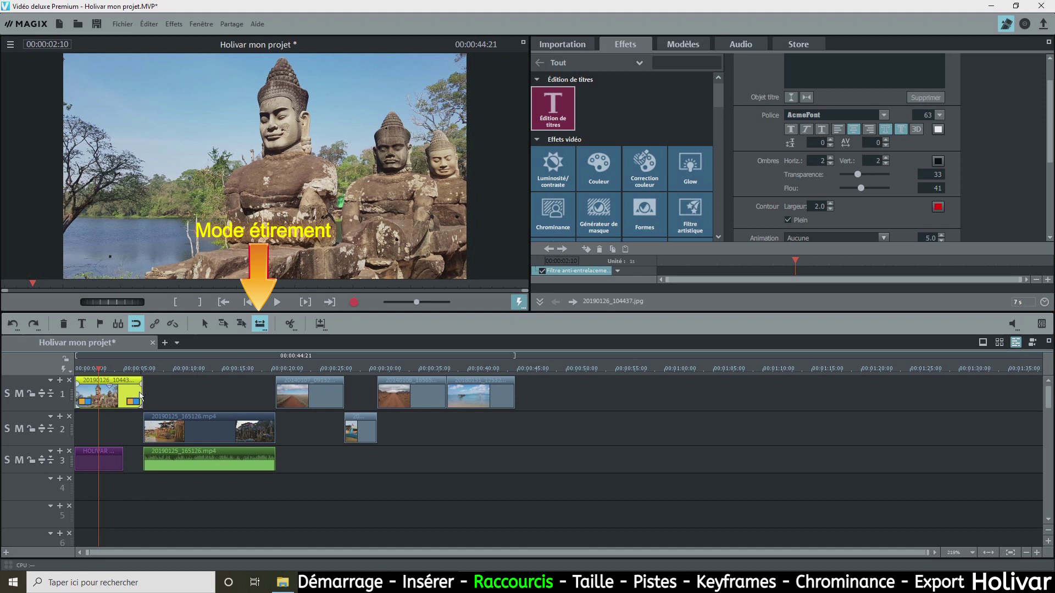
mouse_move(144, 396)
left_mouse_down()
mouse_move(181, 395)
mouse_move(143, 395)
left_mouse_up()
left_click(188, 435)
left_click_drag(273, 435, 320, 436)
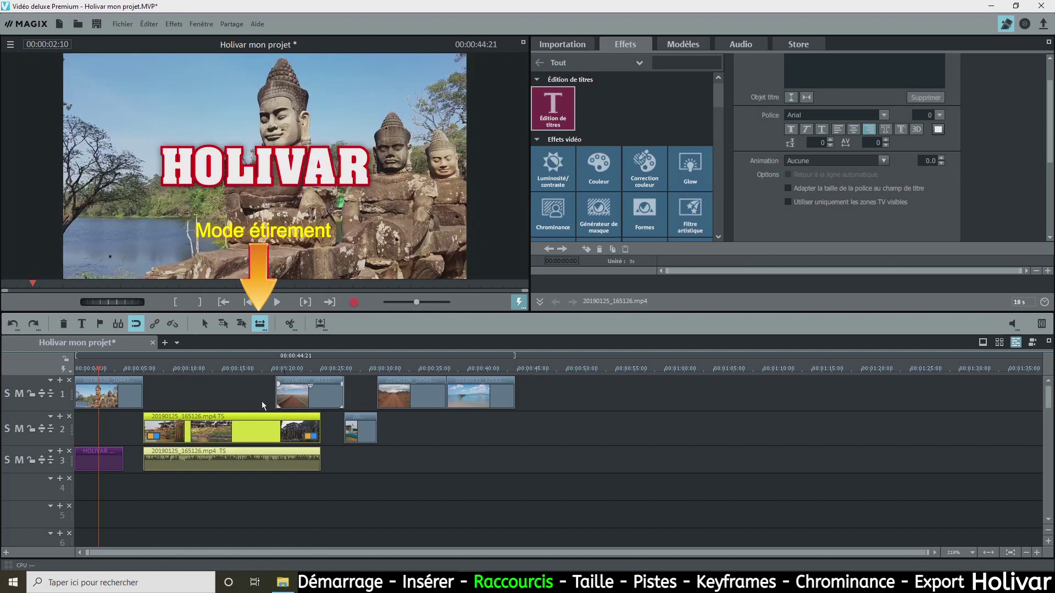
Step: Play the stretched video on track 2 from its start to check its playback speed
left_click(144, 368)
left_click(277, 302)
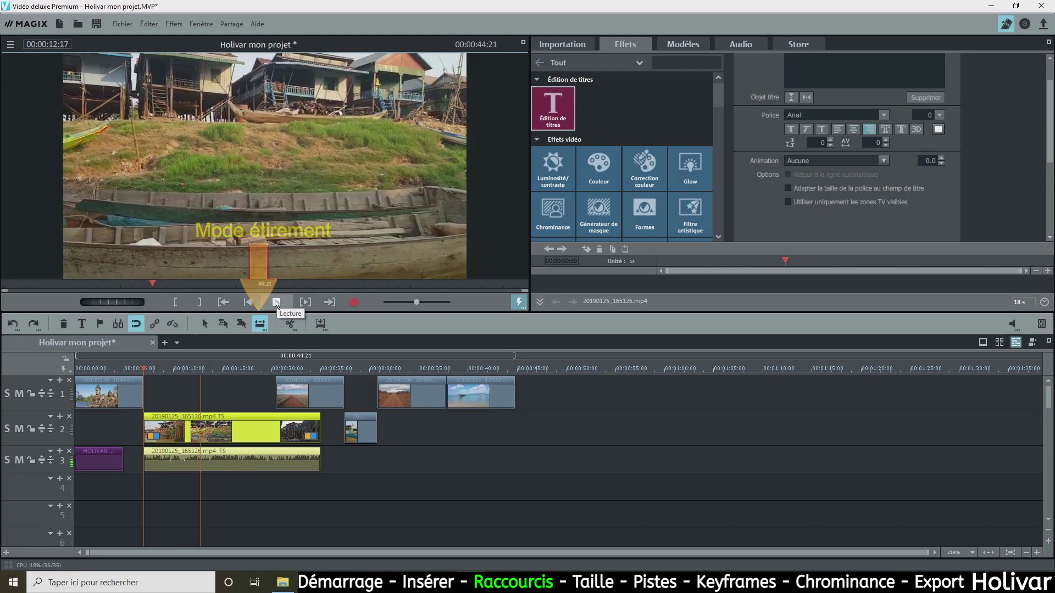
left_click(277, 303)
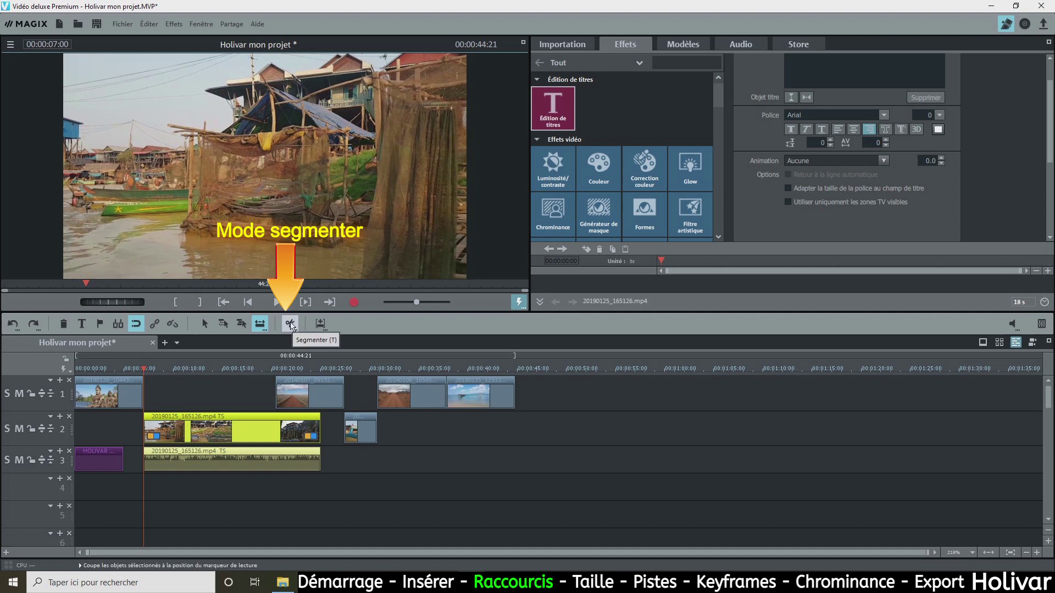
Step: Split the first photo on track 1 at 00:00:05:00 and delete the part after the cut
left_click(204, 323)
left_click_drag(109, 369, 124, 368)
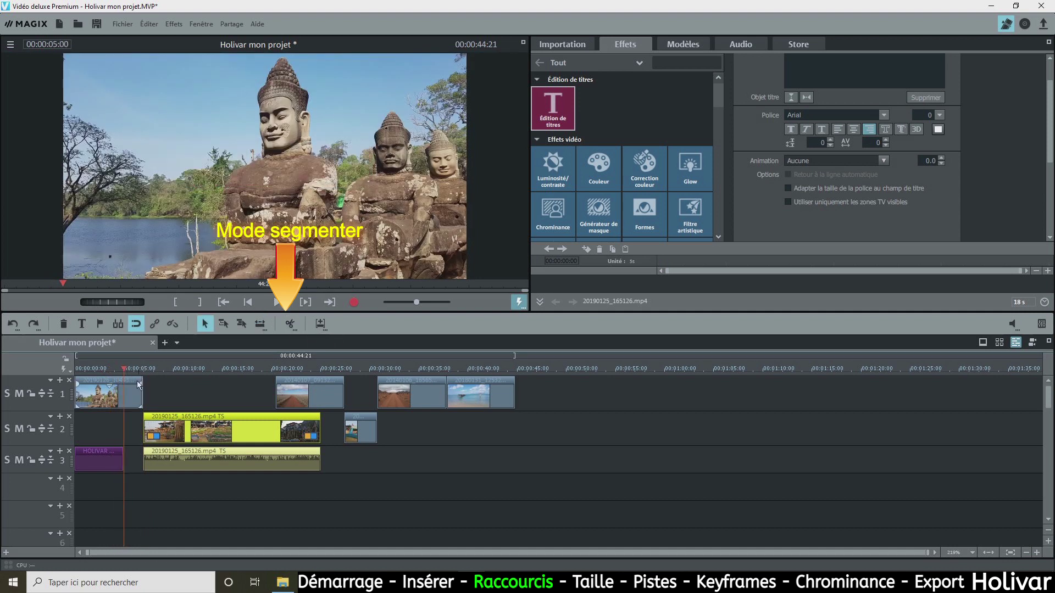
left_click(134, 390)
left_click(290, 324)
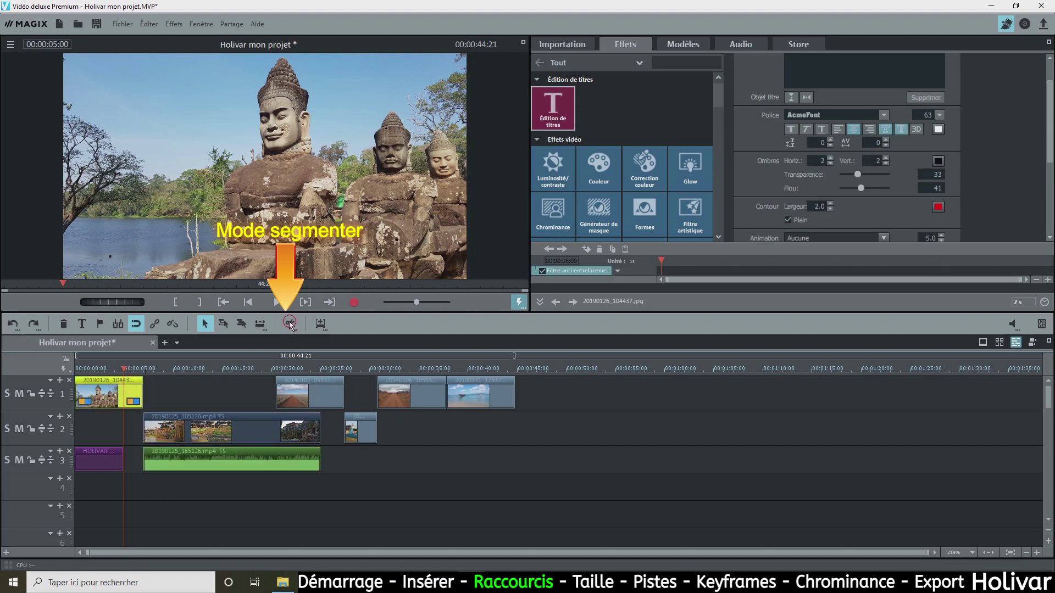
left_click(63, 325)
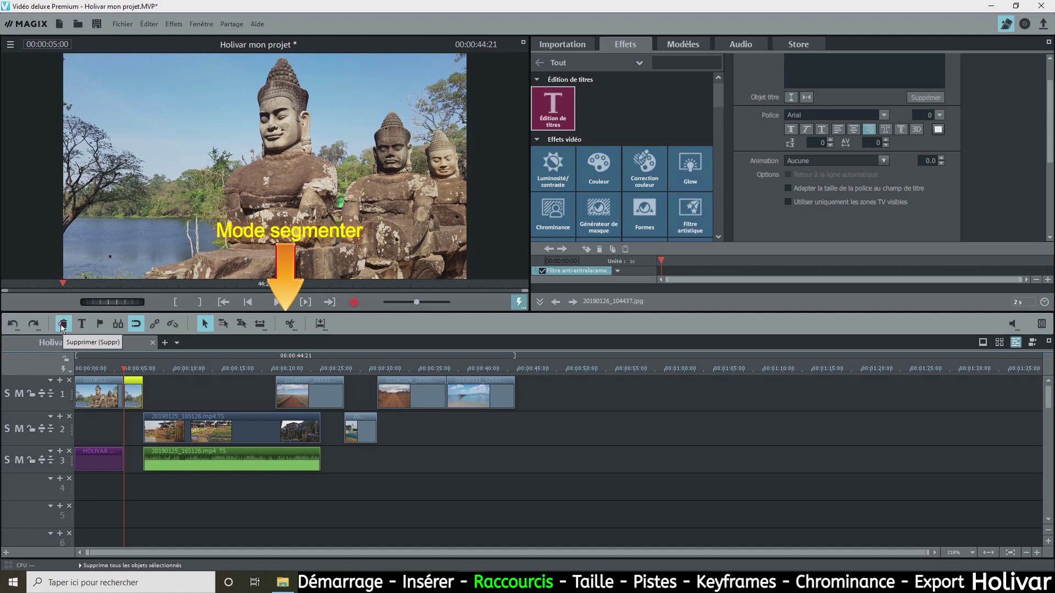
Step: Split the video on track 2 at 00:00:16:24 and delete the part after the cut
left_click(229, 368)
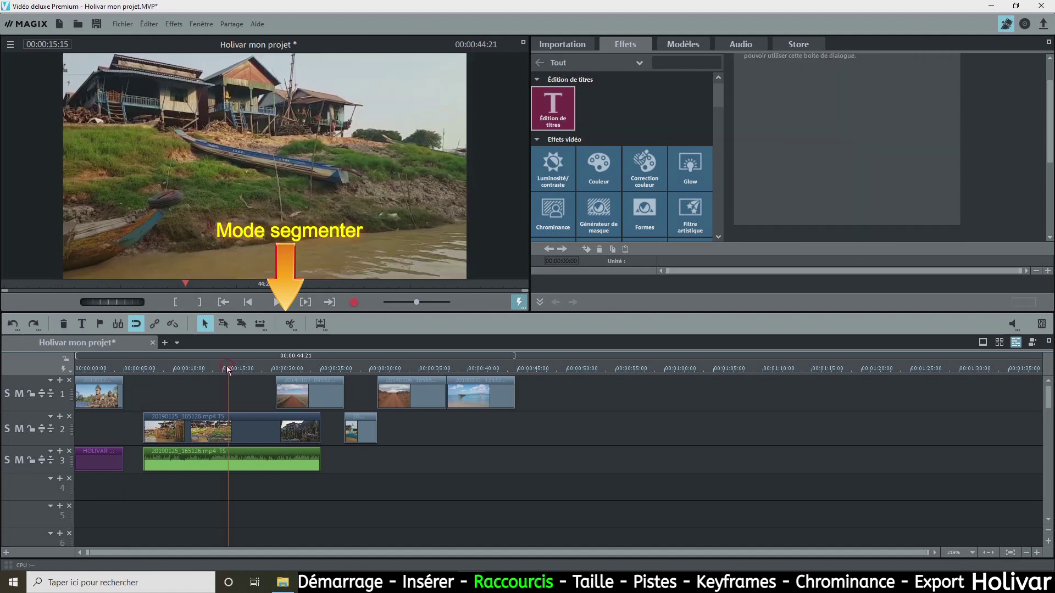
left_click_drag(228, 367, 240, 368)
left_click(250, 418)
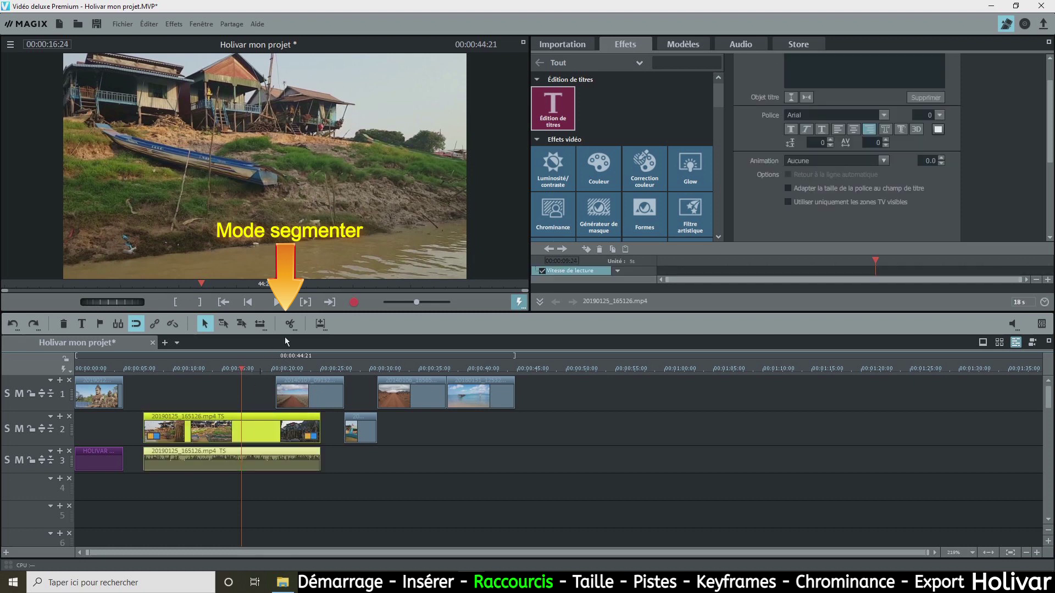
left_click(289, 325)
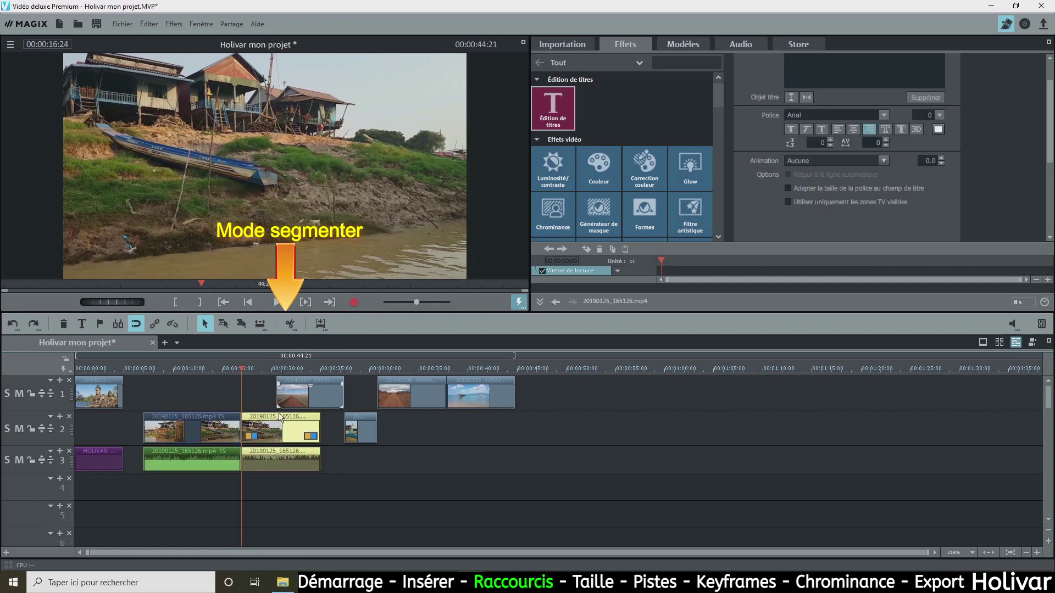
left_click(63, 324)
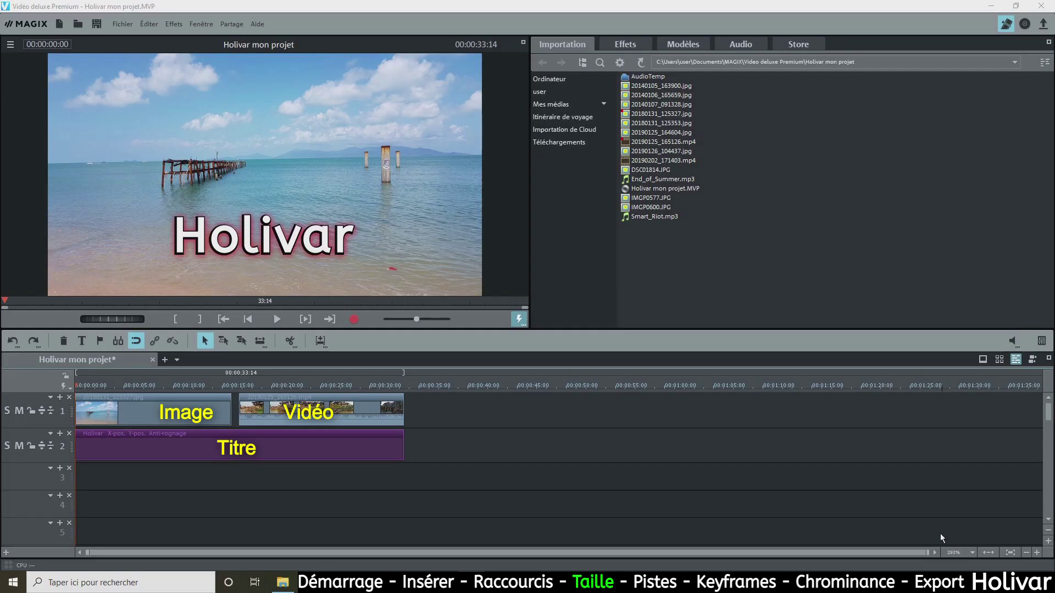
Step: Shrink the photo 20180131_125327.jpg to about 1323 × 744 pixels with the Position/Size effect and move it near the frame's centre
left_click(188, 419)
left_click(188, 420)
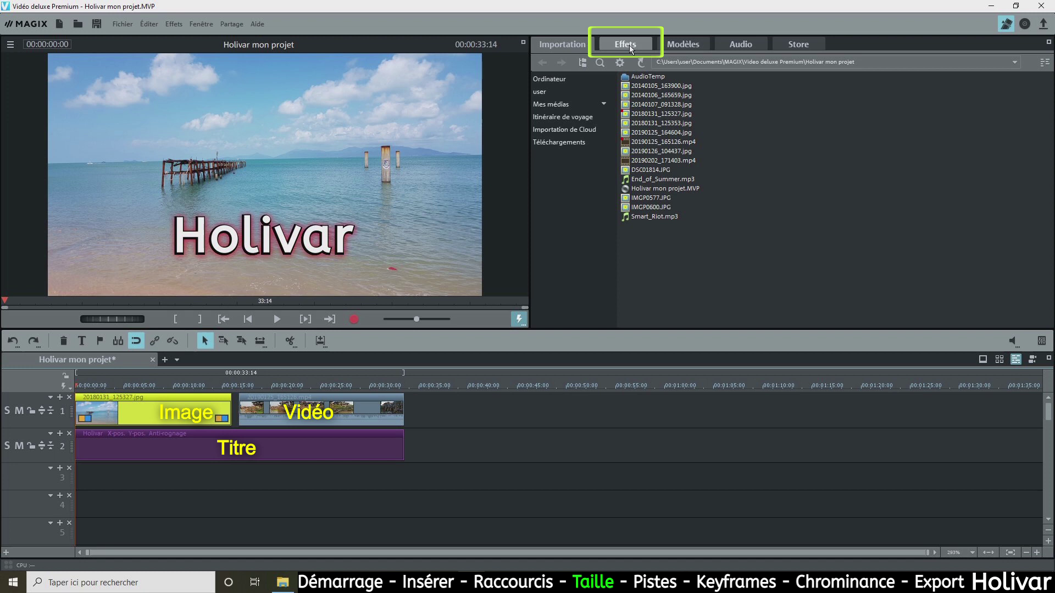
left_click(642, 43)
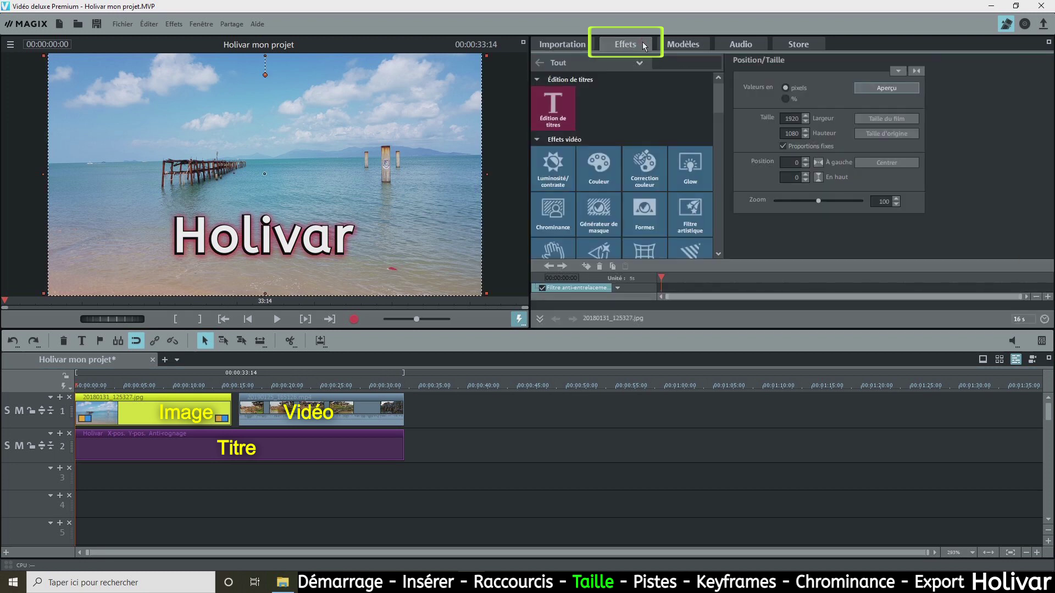
left_click_drag(717, 100, 717, 138)
left_click(561, 170)
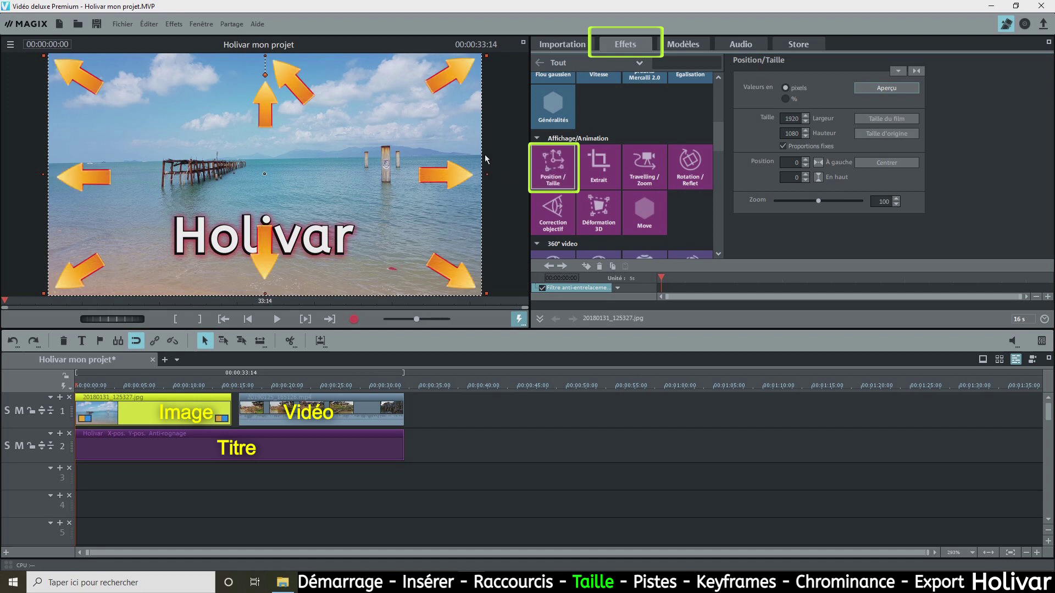
left_click_drag(485, 61, 380, 128)
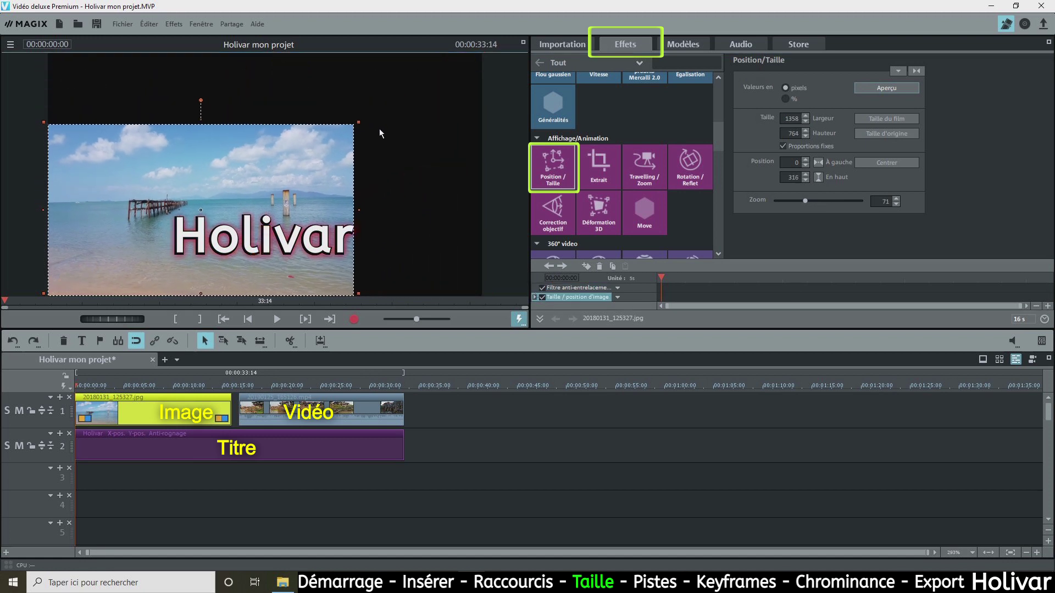
left_click_drag(254, 175, 327, 142)
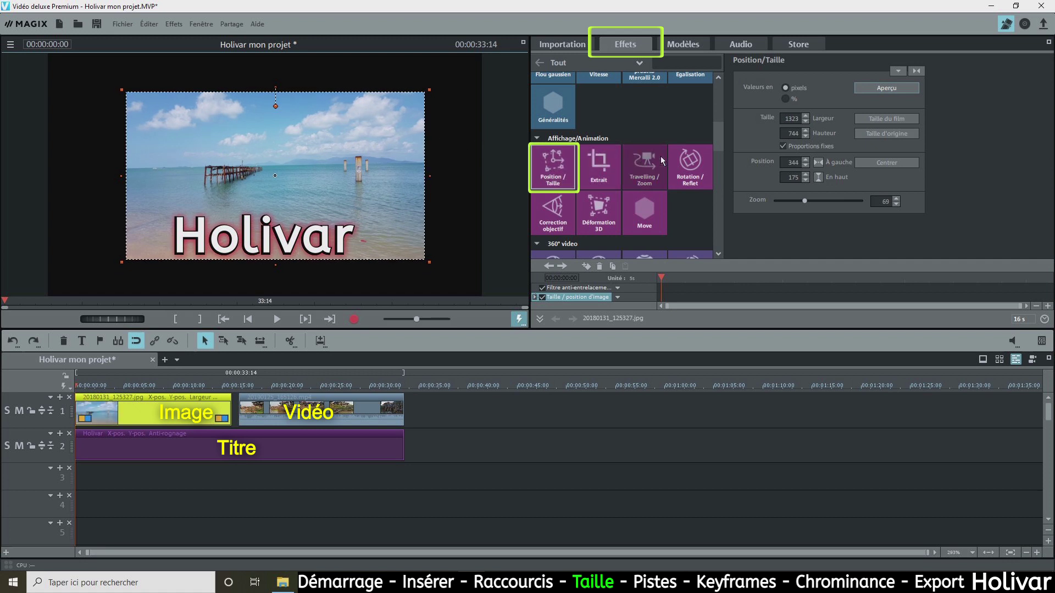
Step: Rotate the photo 20180131_125327.jpg in its plane by 22 and enlarge it to a zoom of 97
left_click(686, 170)
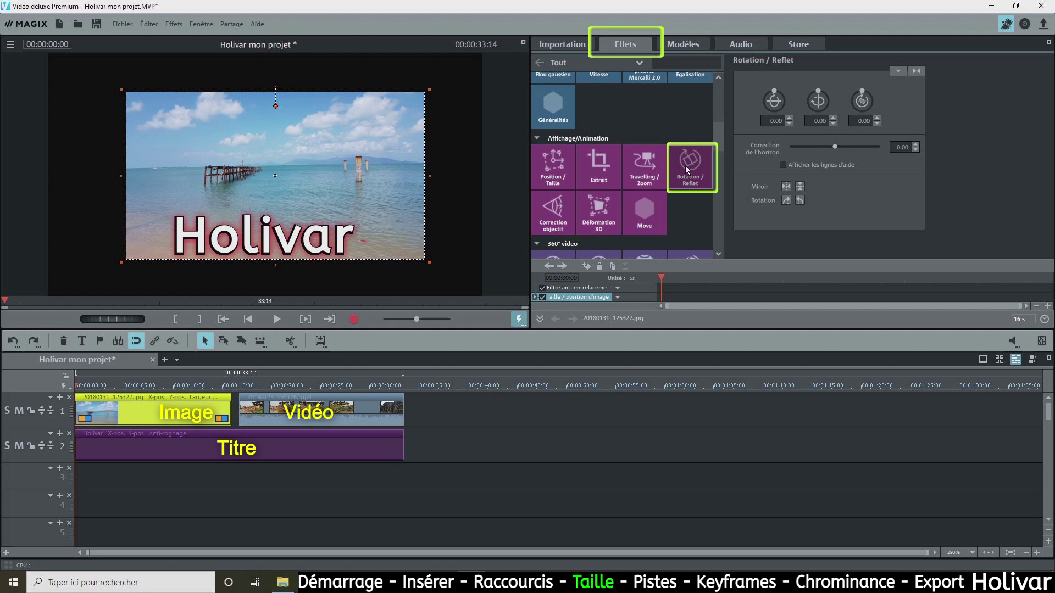
left_click_drag(861, 87, 849, 105)
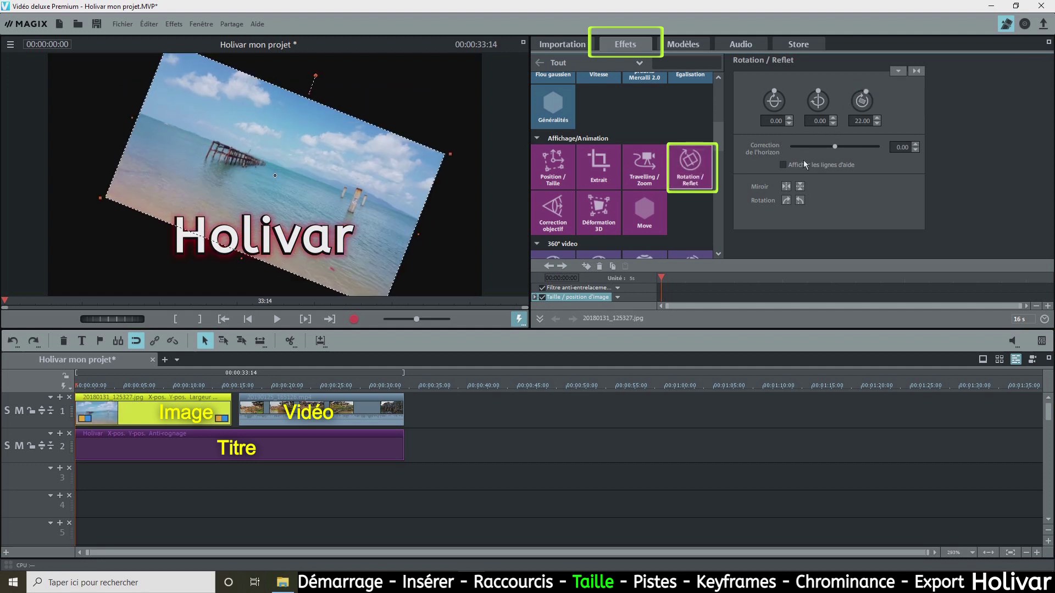
left_click(554, 176)
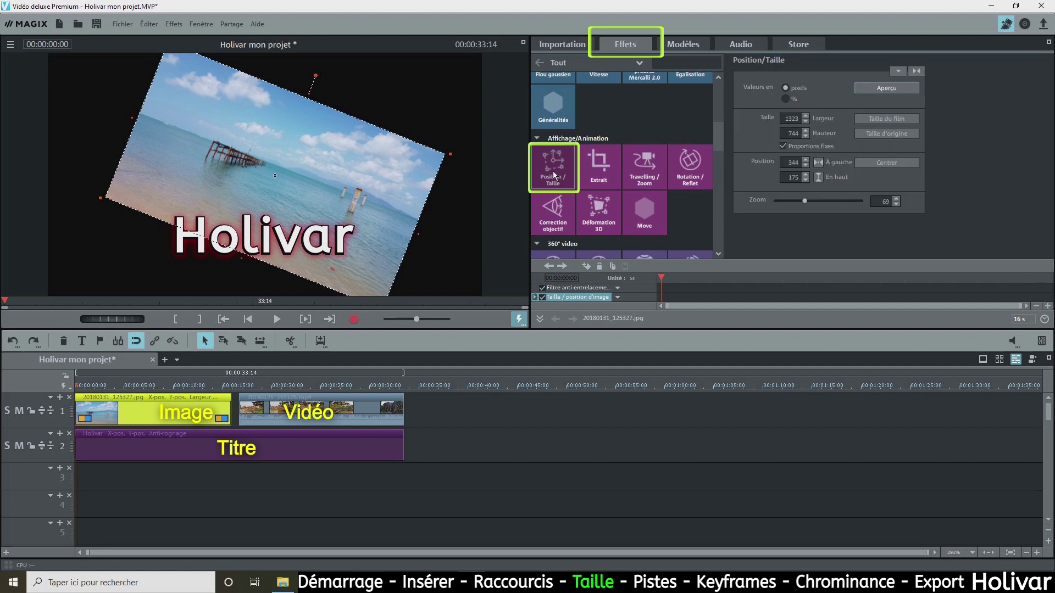
left_click_drag(806, 199, 818, 199)
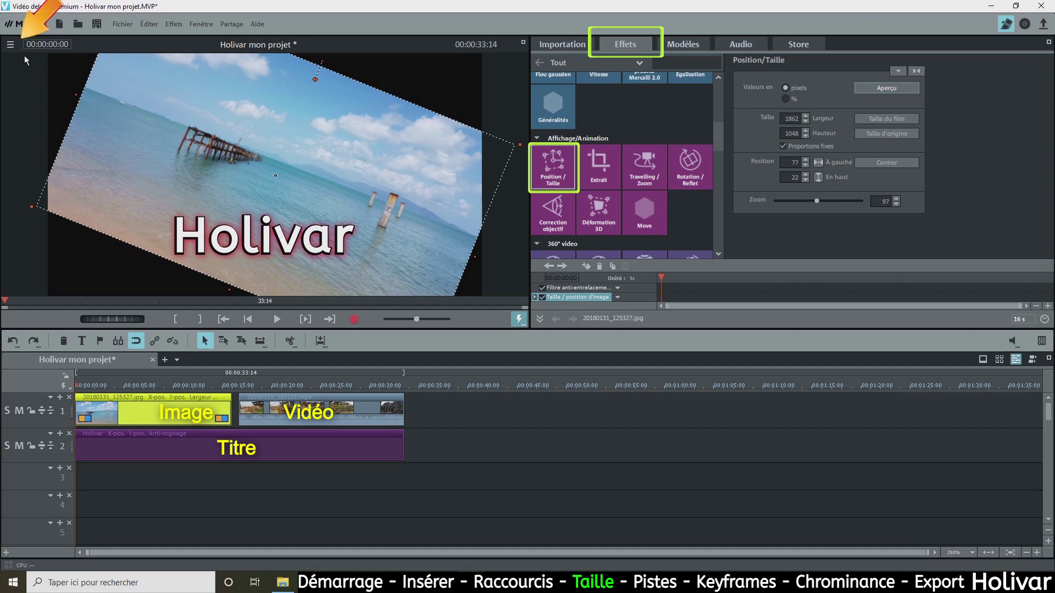
Step: Set the preview zoom to 75 %, shrink the photo 20180131_125327.jpg to about 1364 × 767 pixels and tilt it counter-clockwise
left_click(10, 45)
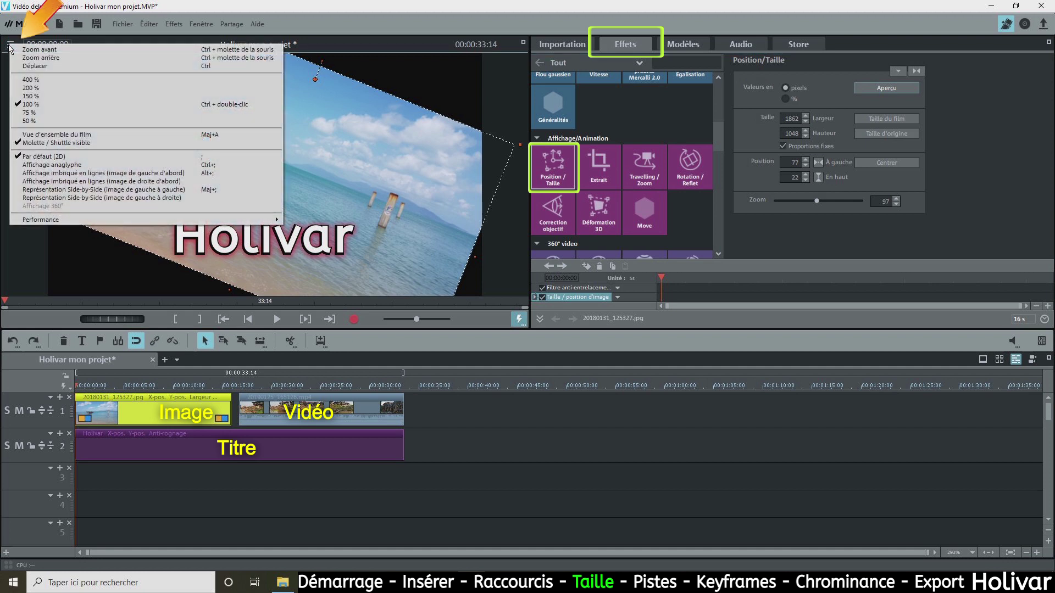
left_click(35, 112)
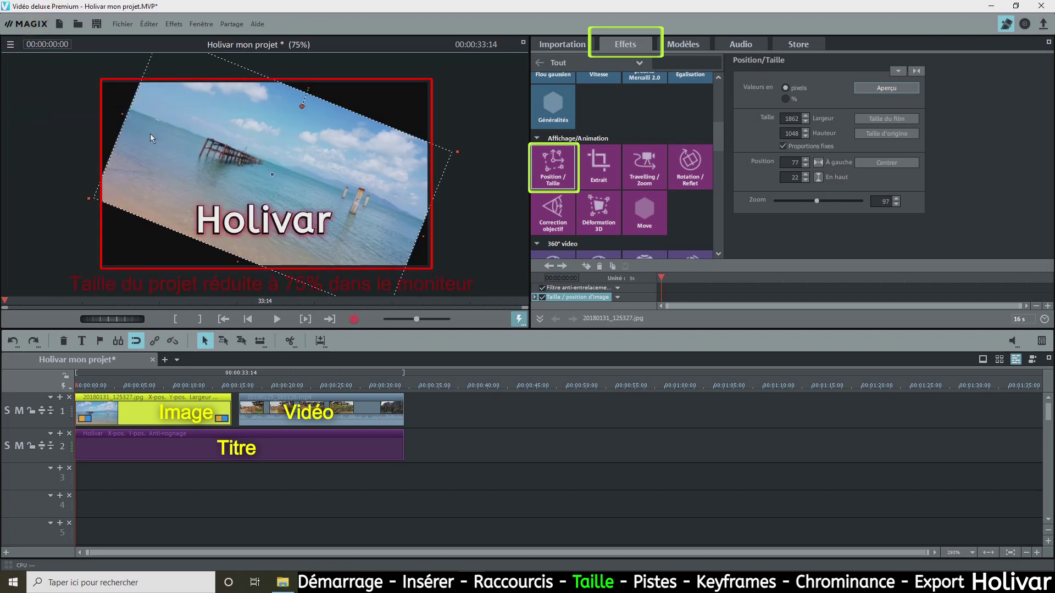
mouse_move(225, 143)
left_mouse_down()
mouse_move(292, 147)
mouse_move(217, 134)
left_mouse_up()
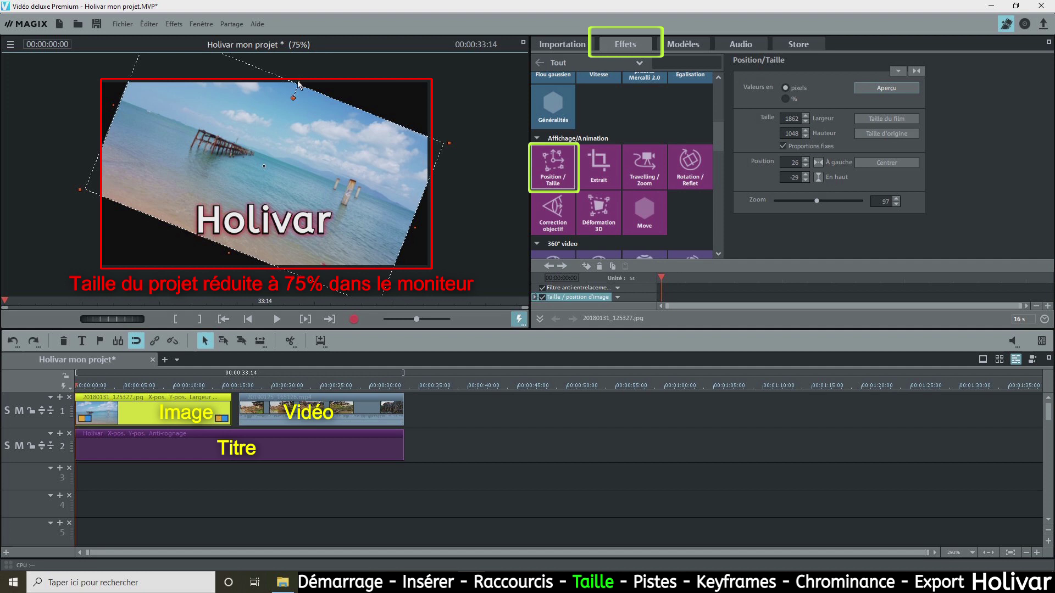
left_click_drag(299, 84, 298, 131)
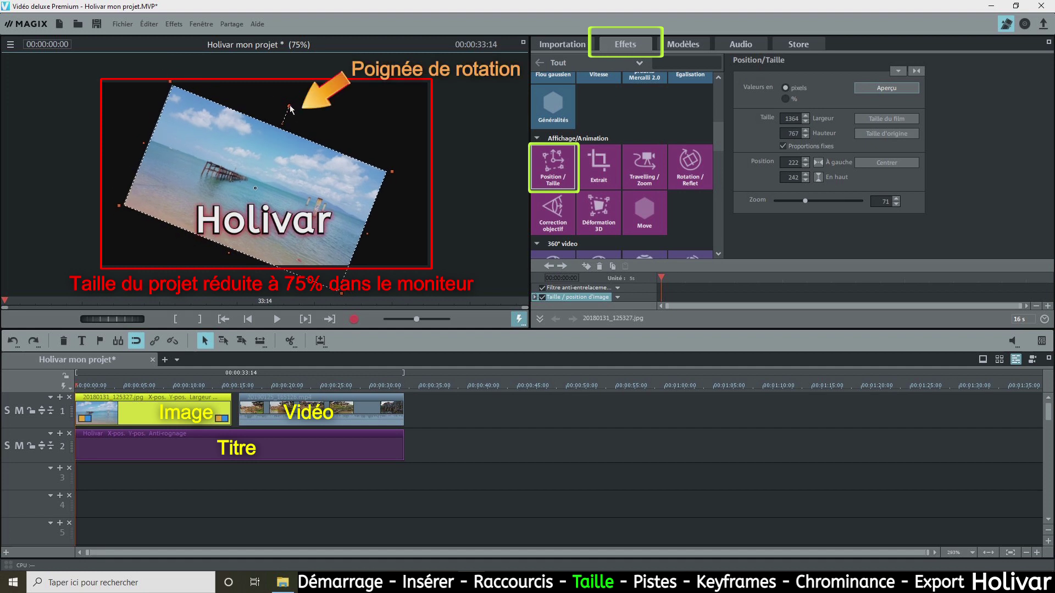
left_click_drag(290, 108, 245, 123)
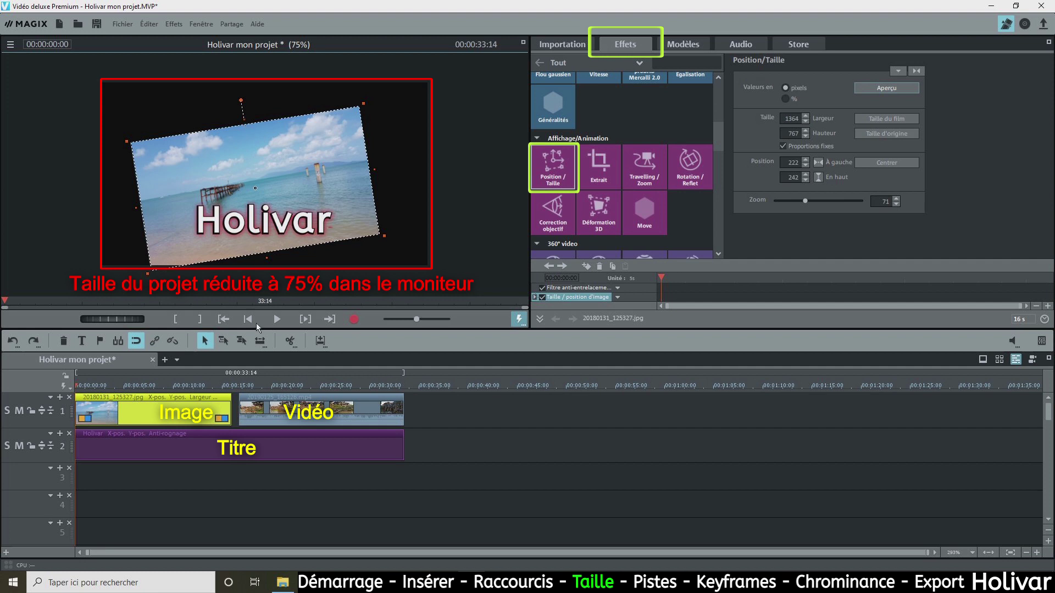
Step: Shrink the video 20190125_165126.mp4 to about 1146 × 645 pixels and place it above the title, at about 387, 36
left_click(278, 401)
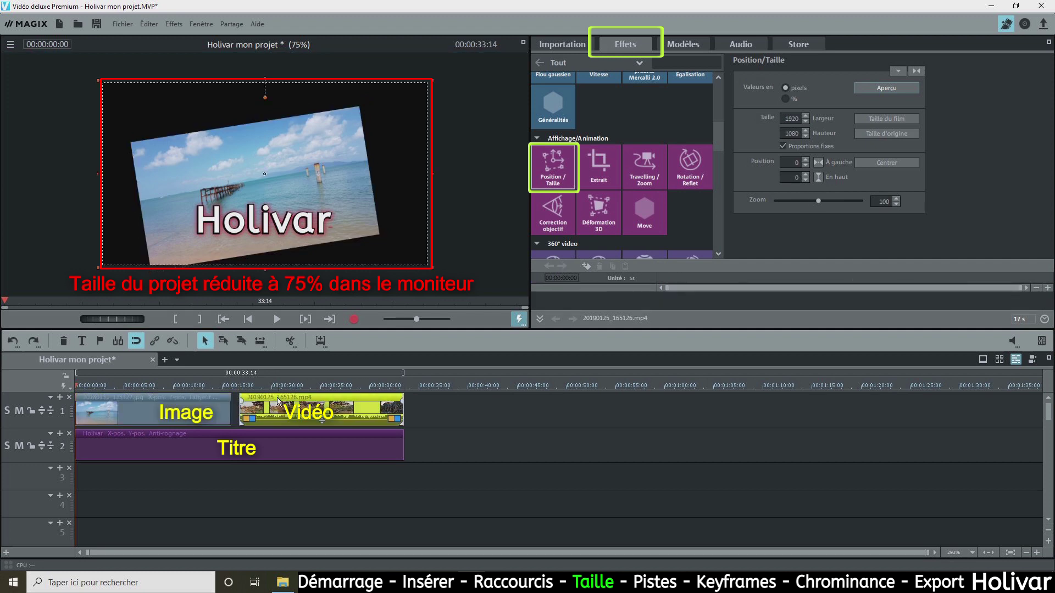
left_click(278, 386)
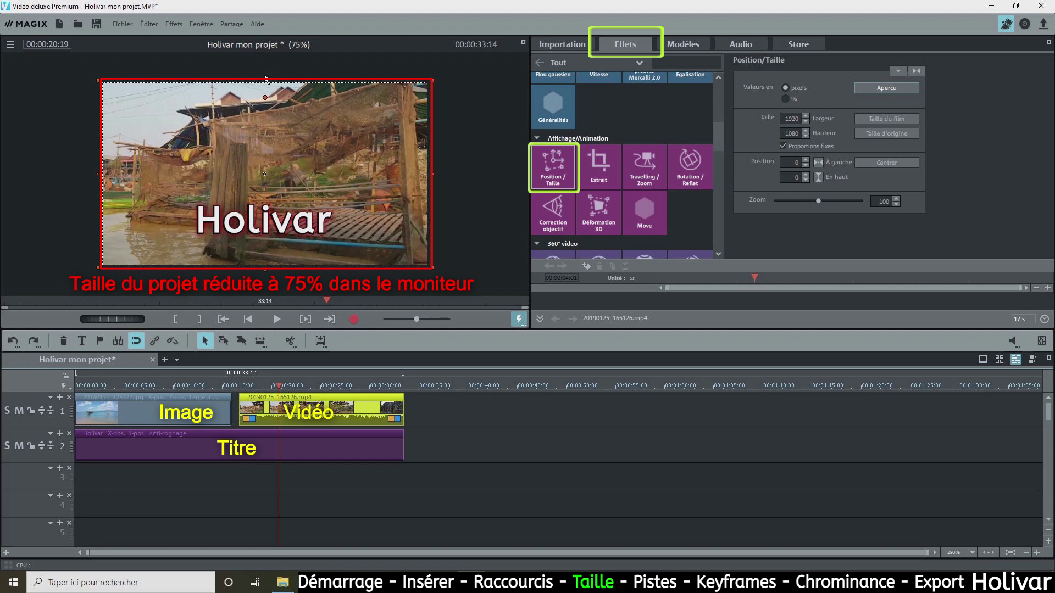
left_click_drag(266, 82, 274, 156)
left_click_drag(274, 192, 275, 124)
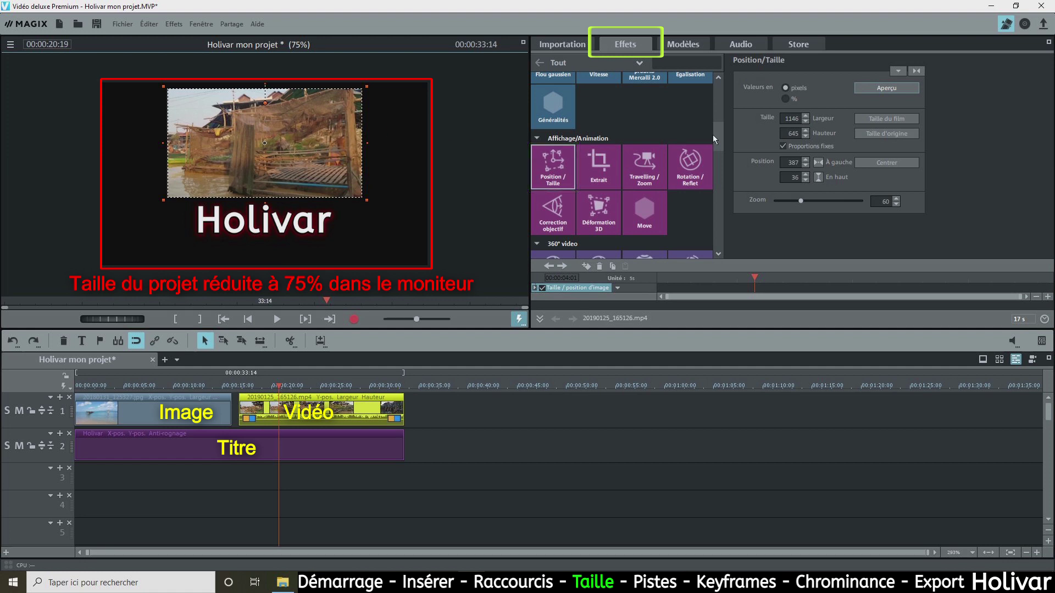
Step: Turn the video black and white by setting the Couleur effect's saturation to -100 and preview it
left_click_drag(713, 126, 714, 101)
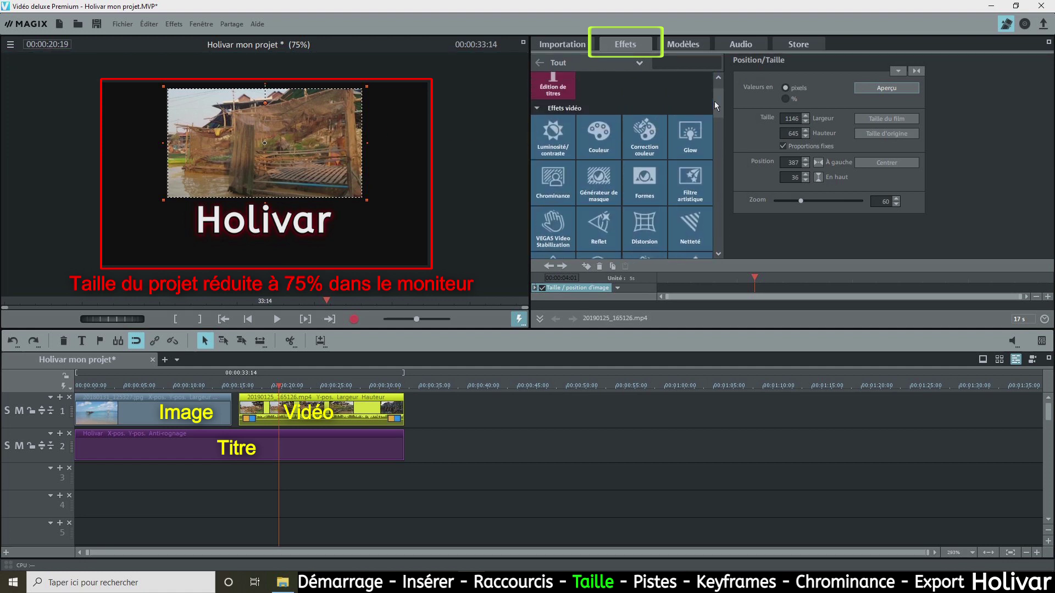
left_click(608, 138)
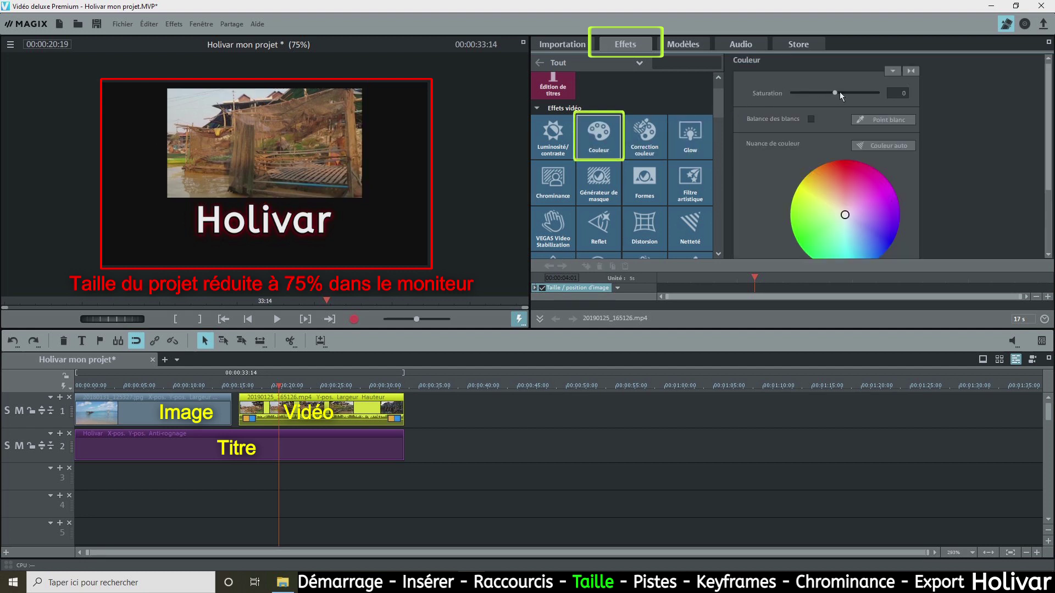
left_click_drag(834, 93, 821, 94)
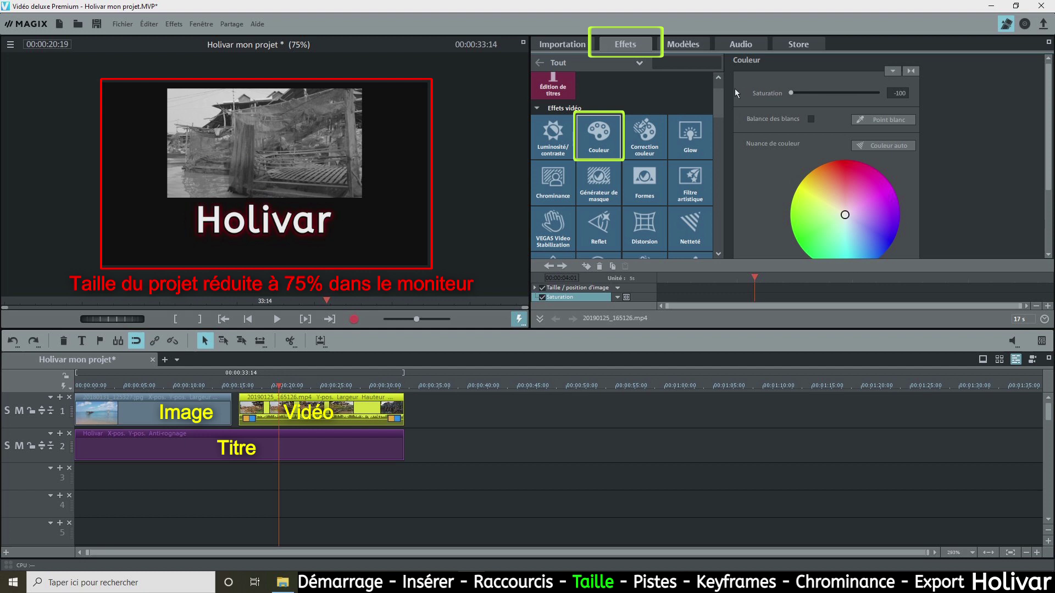
left_click(272, 321)
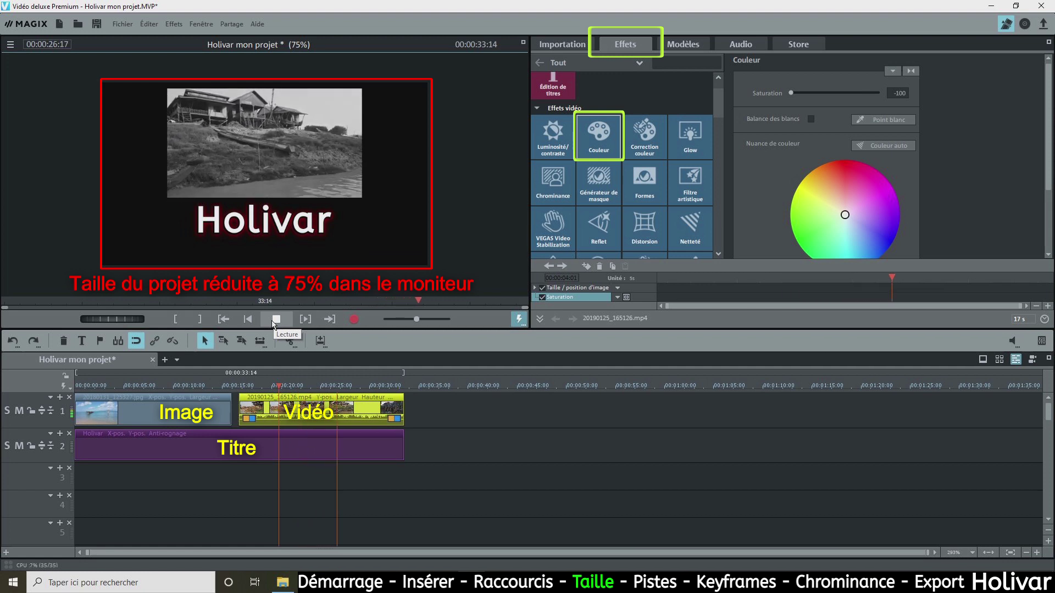
left_click(273, 321)
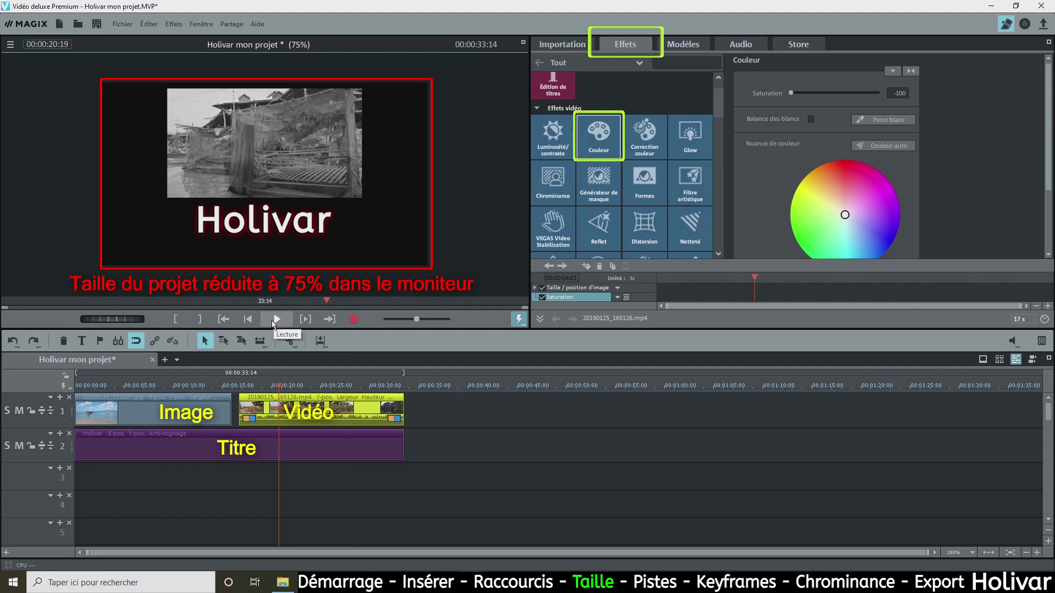
Step: Shrink the Holivar title to about 484 × 171 pixels, rotate it counter-clockwise and move it to about 179, 488 over the photo
left_click(126, 384)
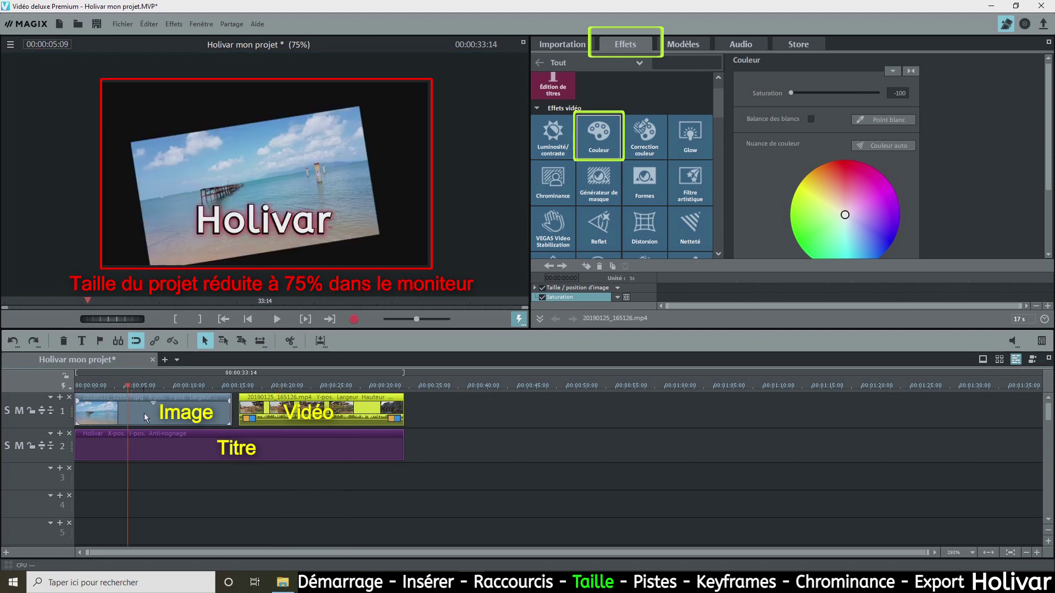
left_click(153, 447)
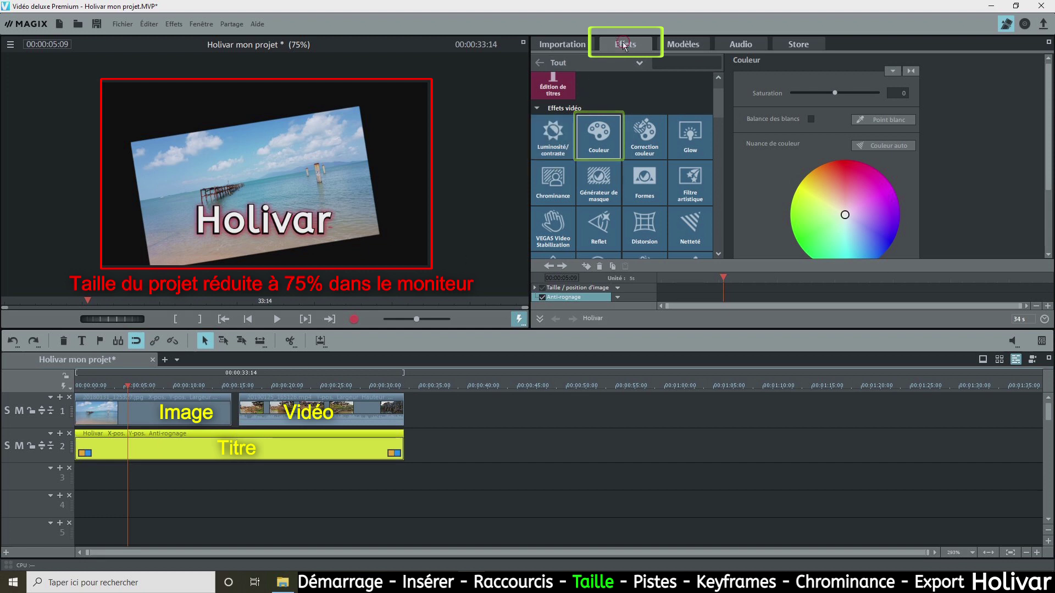
left_click_drag(717, 102, 715, 137)
left_click(559, 160)
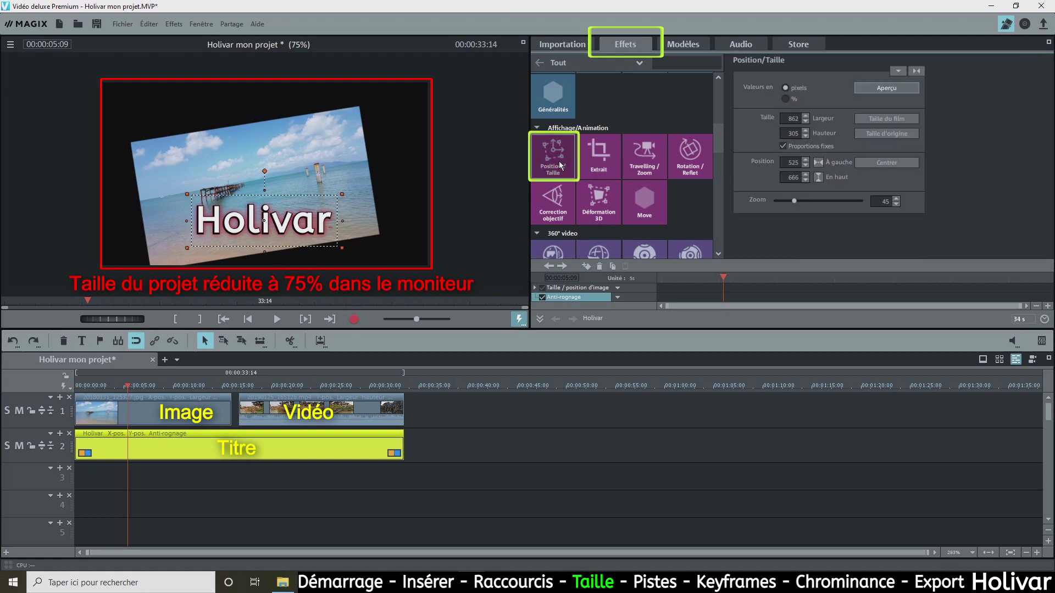
left_click_drag(266, 224, 284, 169)
left_click_drag(282, 134, 237, 151)
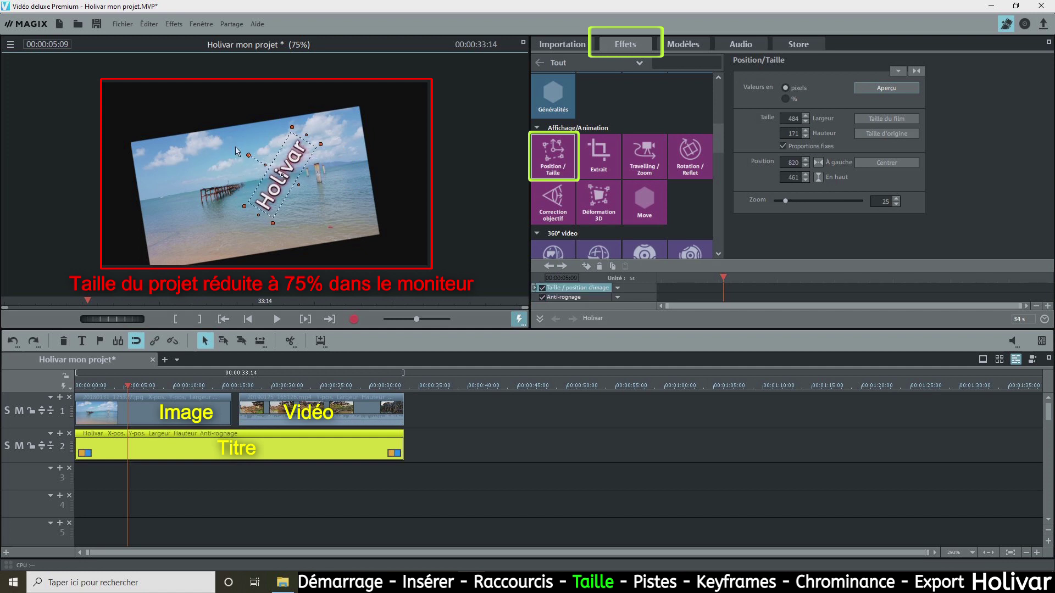
left_click_drag(277, 195, 171, 197)
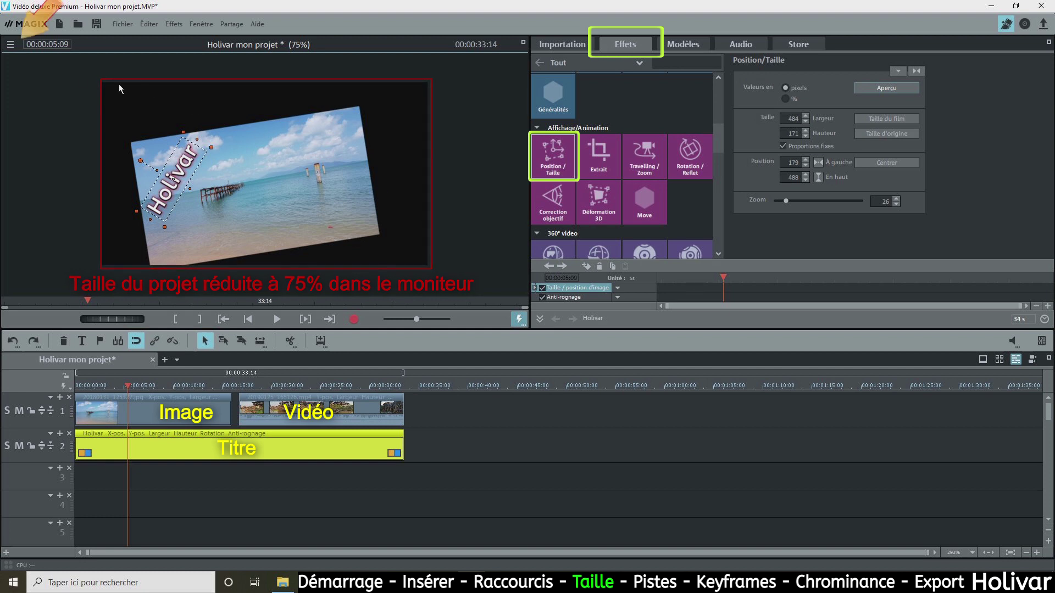
Step: Set the preview monitor's zoom to 100 % and deselect the title
left_click(9, 45)
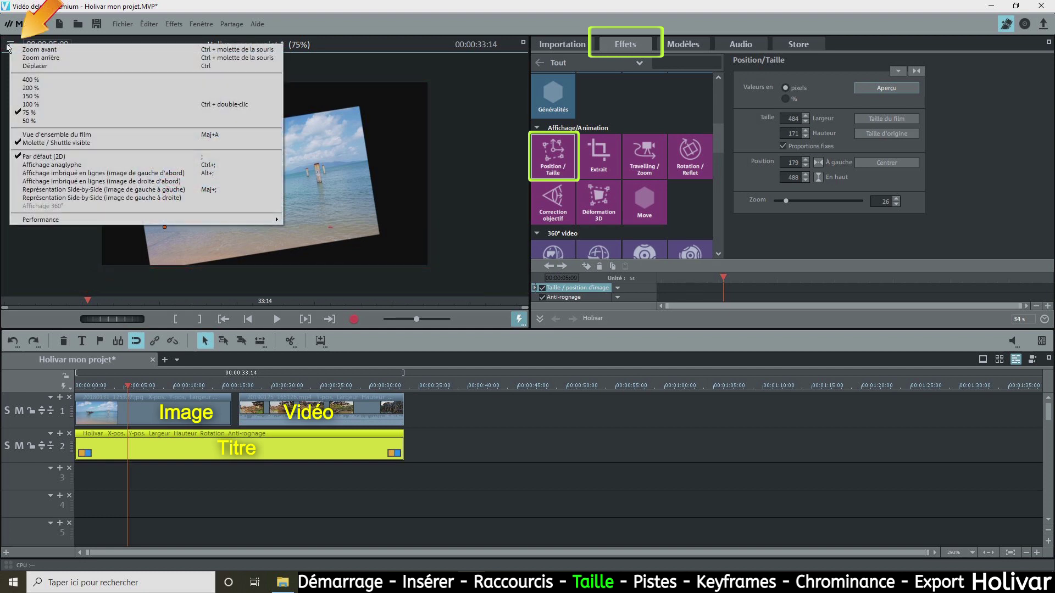
left_click(24, 105)
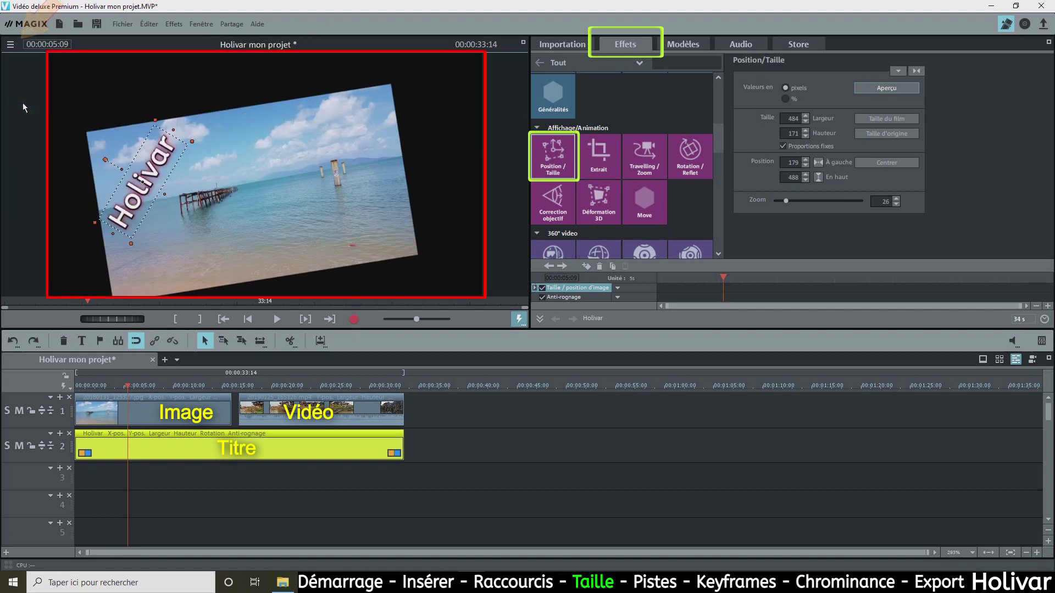
left_click(253, 485)
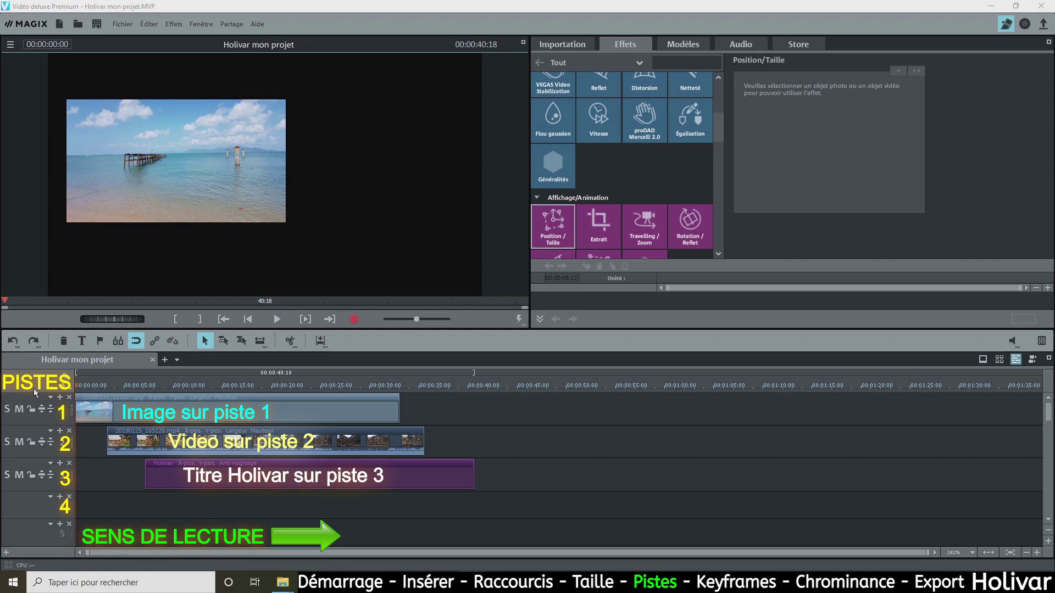
Step: Play the three-track project and scrub the playhead to 00:00:13:23 to examine how the tracks stack
left_click(274, 322)
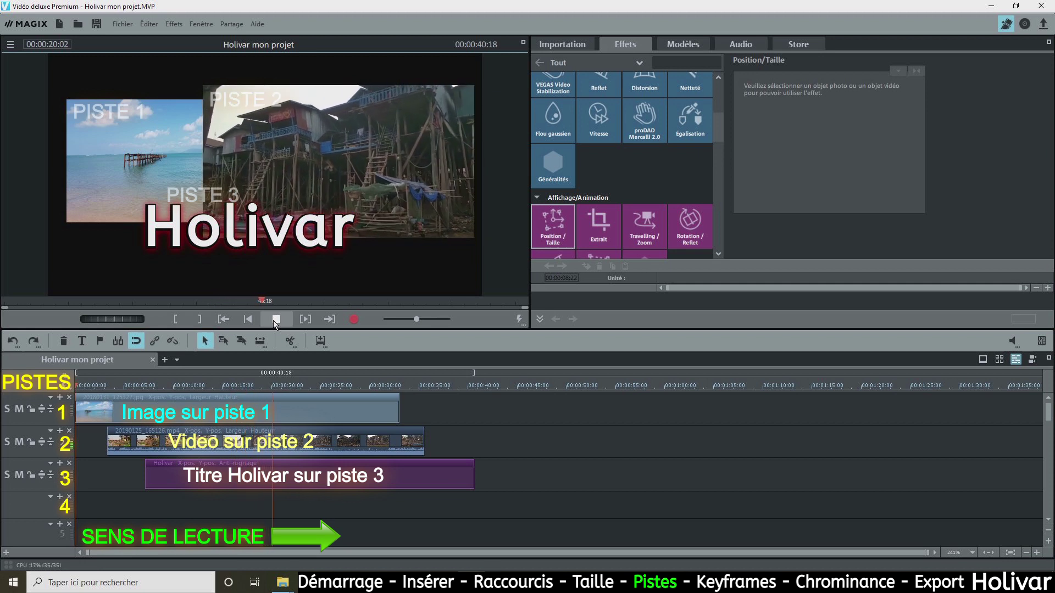
left_click(276, 323)
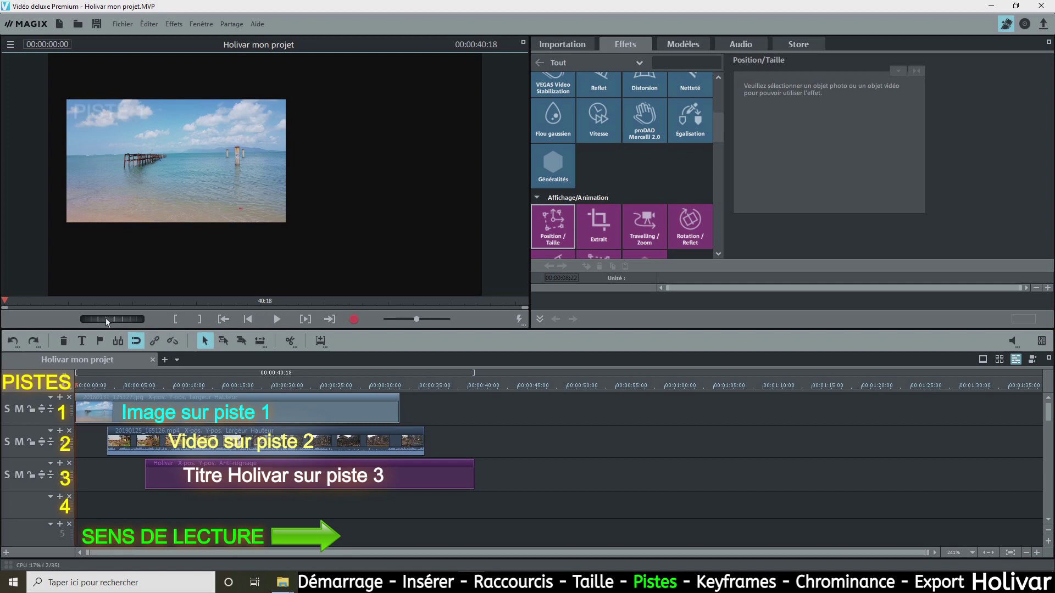
left_click_drag(90, 318, 144, 319)
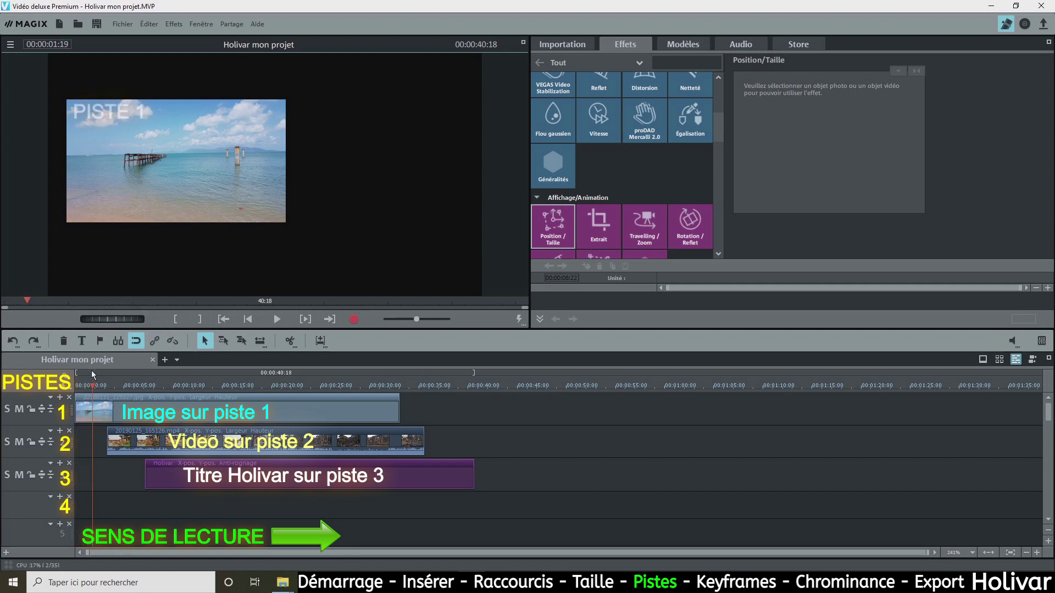
left_click(97, 386)
left_click_drag(97, 386, 210, 387)
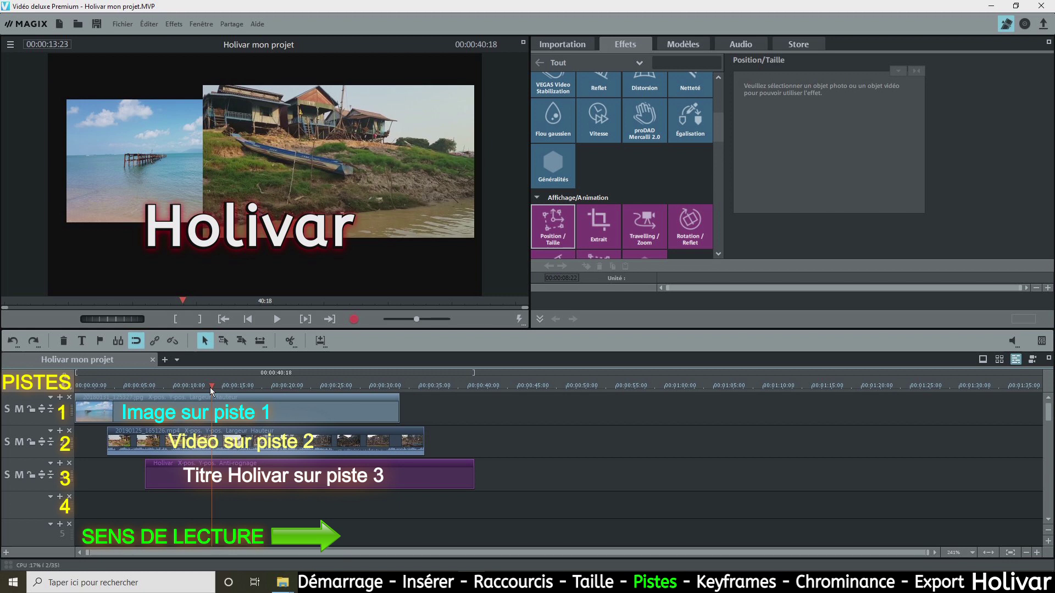
Step: Mute the image track 1 and the title track 3, and unmute both tracks
left_click(20, 409)
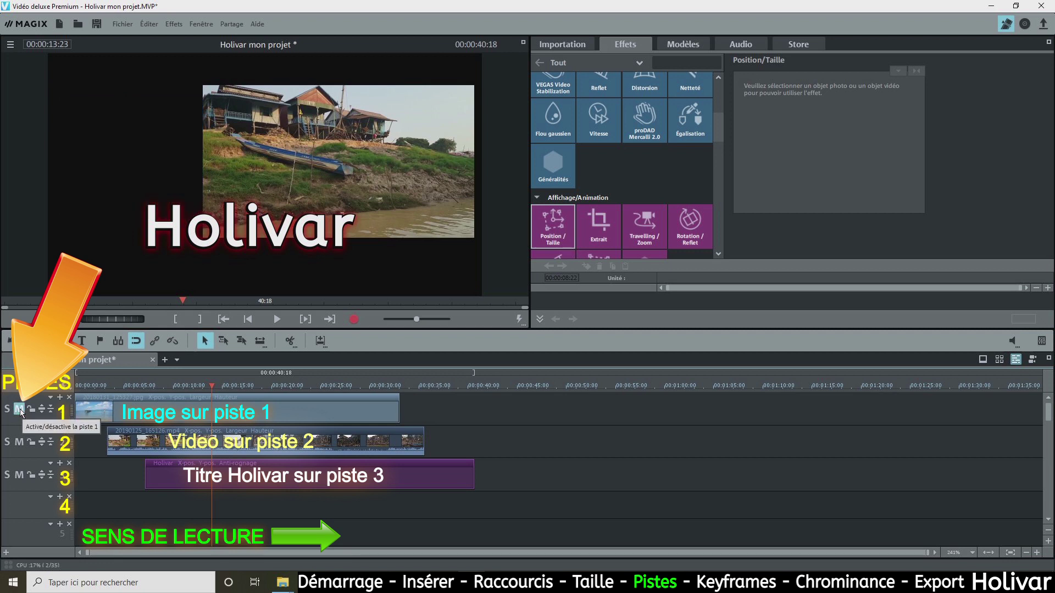
left_click(19, 476)
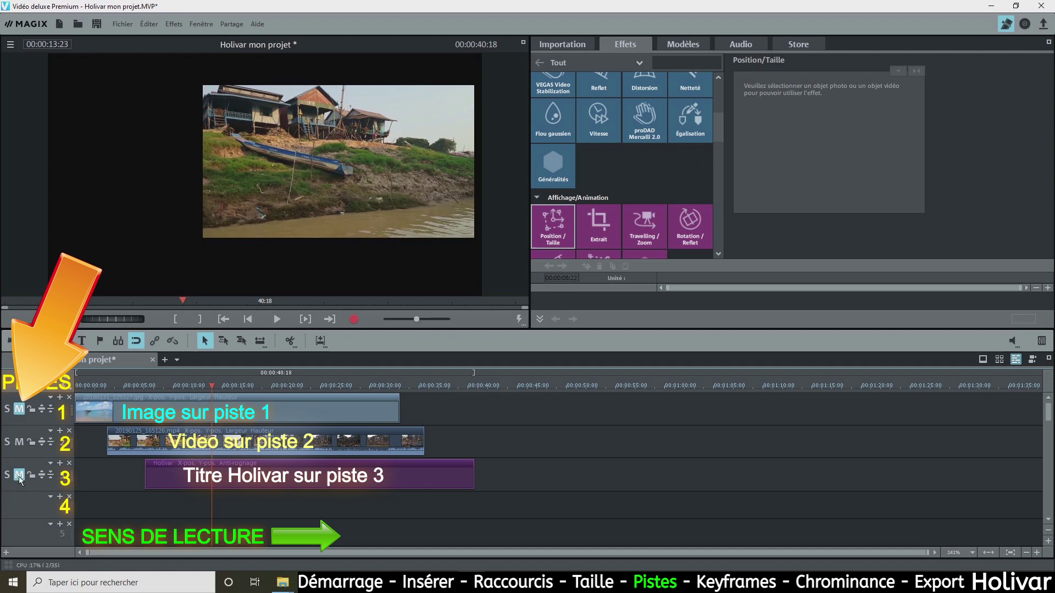
left_click(20, 476)
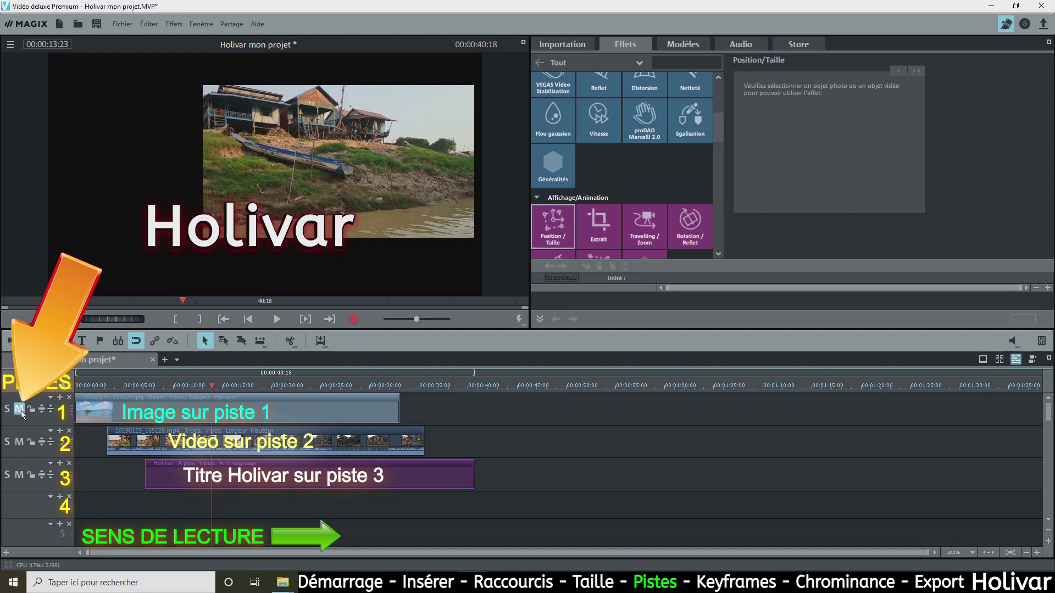
left_click(20, 411)
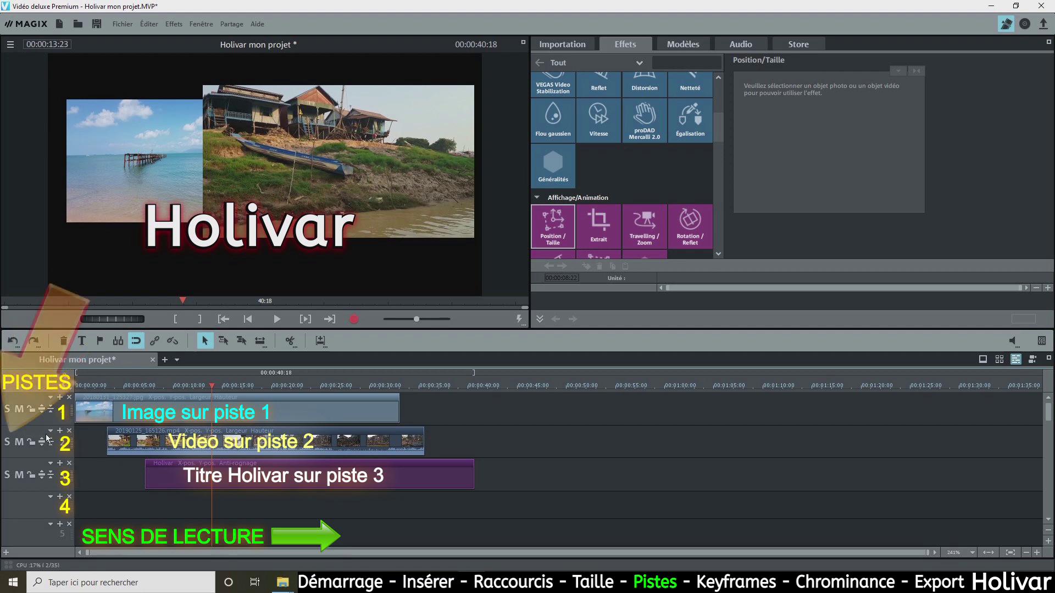
Step: Solo the video track 2 and the image track 1 one after the other, switching each solo off again
left_click(7, 442)
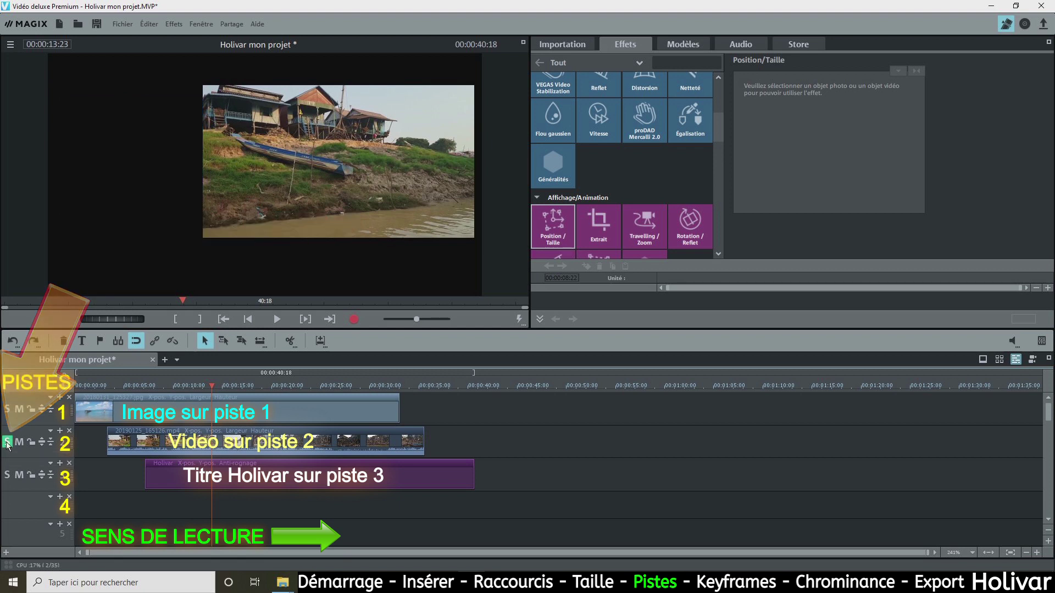
left_click(7, 443)
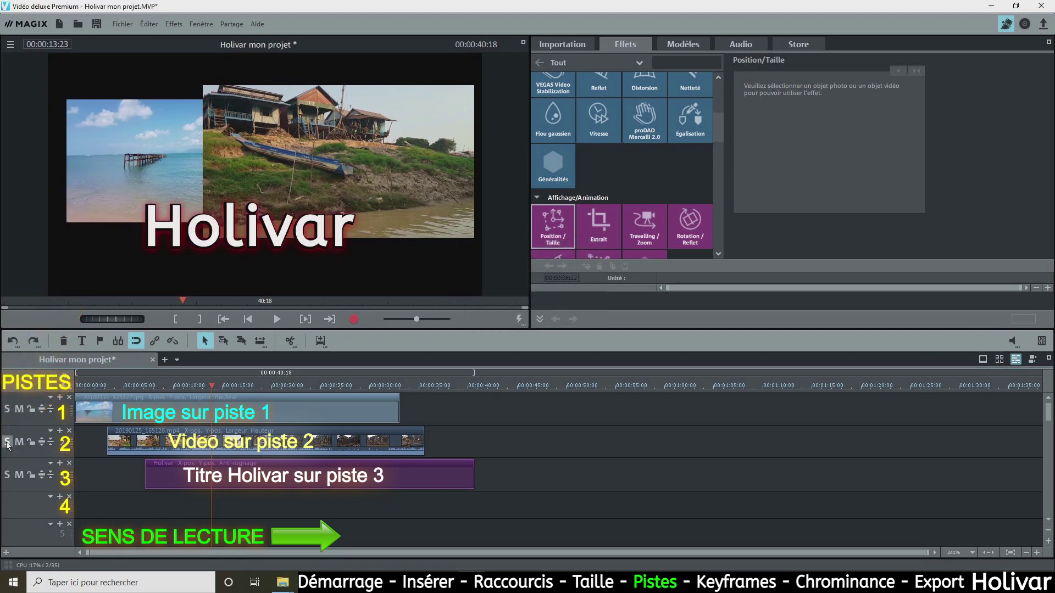
left_click(9, 411)
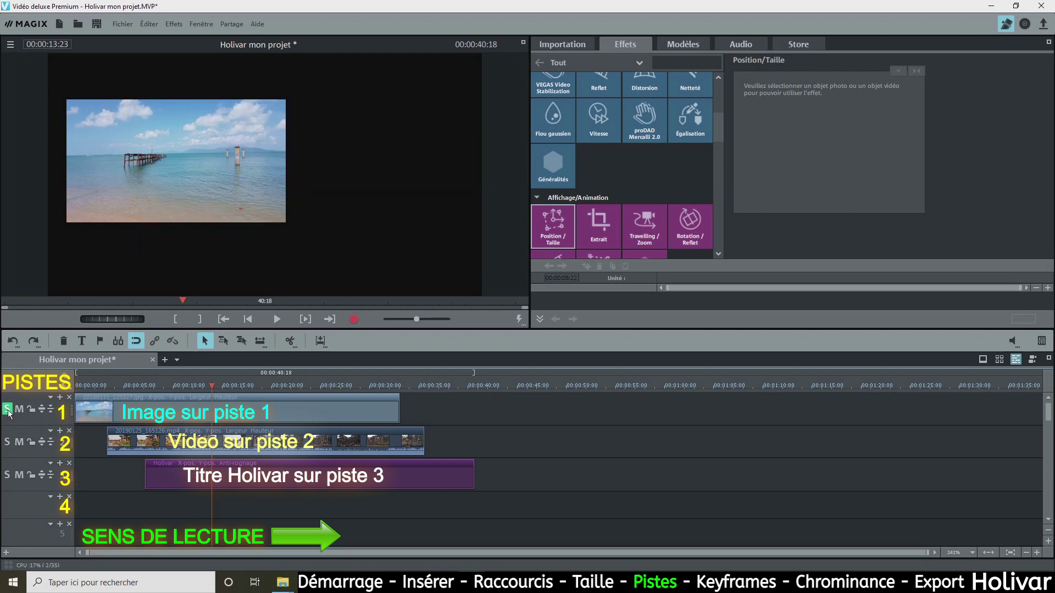
left_click(8, 409)
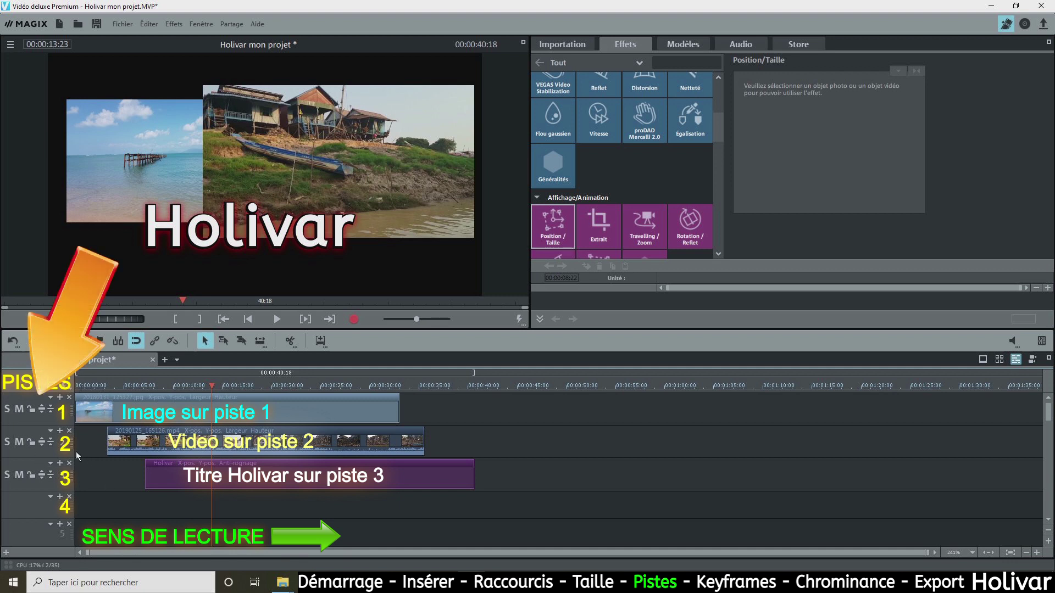
Step: Select the photo on track 1 and insert an empty track above it
left_click(34, 409)
left_click(242, 417)
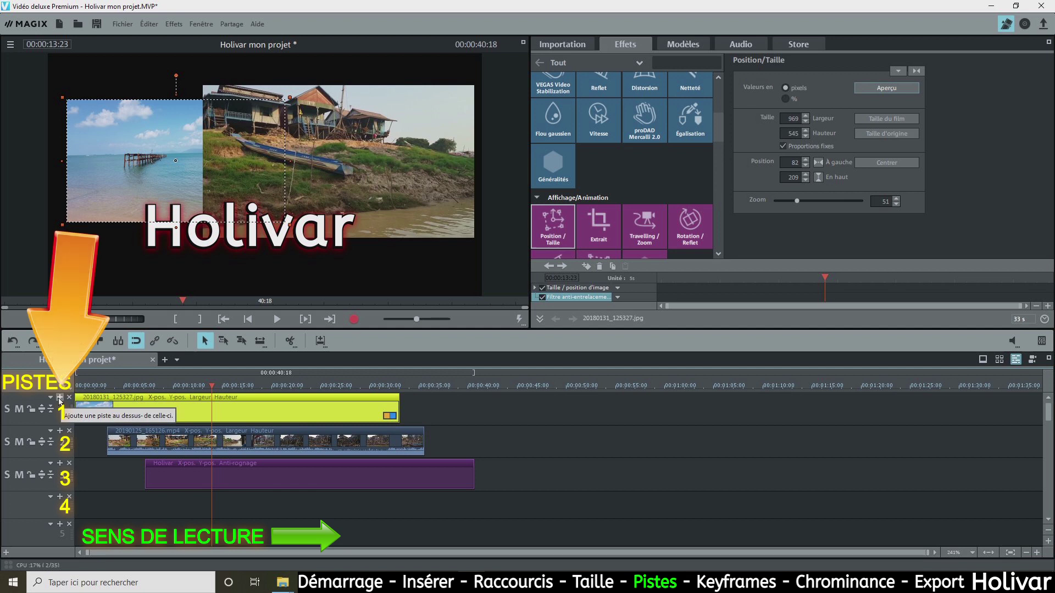
left_click(60, 397)
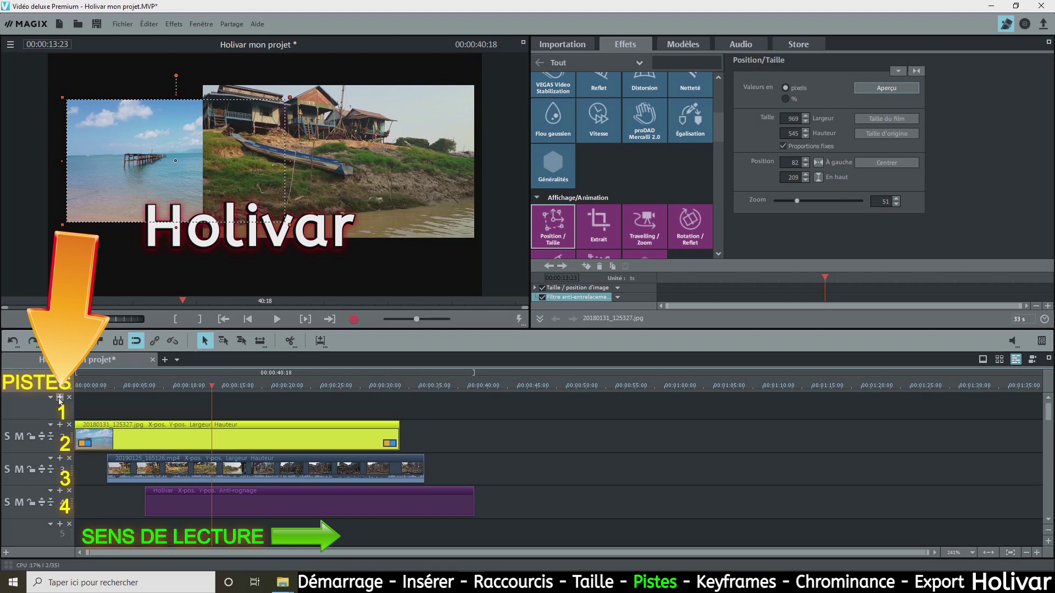
Step: Insert the DSC01814 photo from the project folder onto the empty track 1, around the playhead at 00:00:13:23
left_click(282, 582)
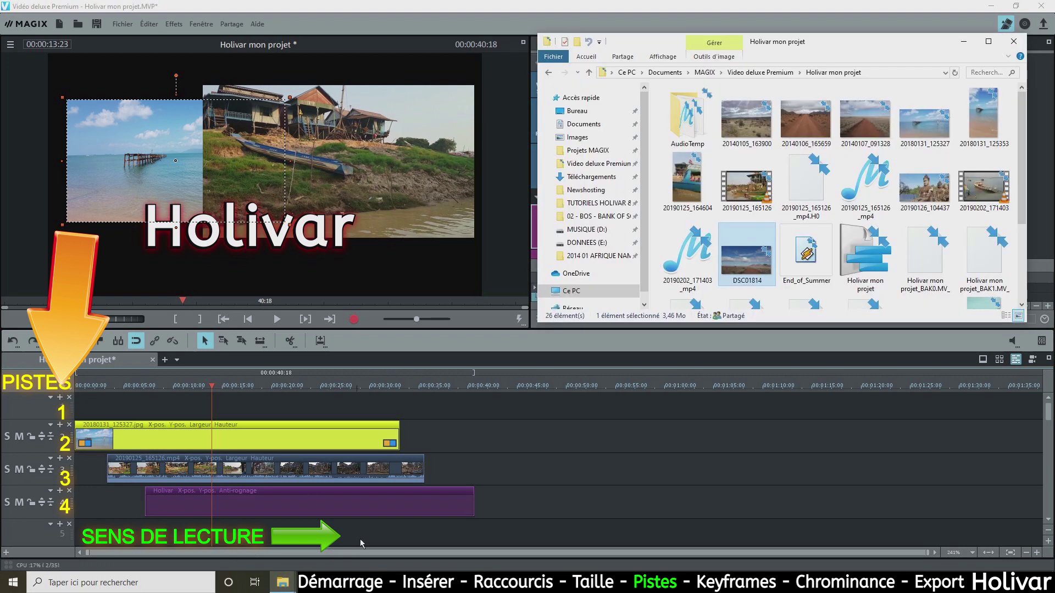
left_click_drag(753, 263, 482, 377)
left_click_drag(403, 387, 209, 406)
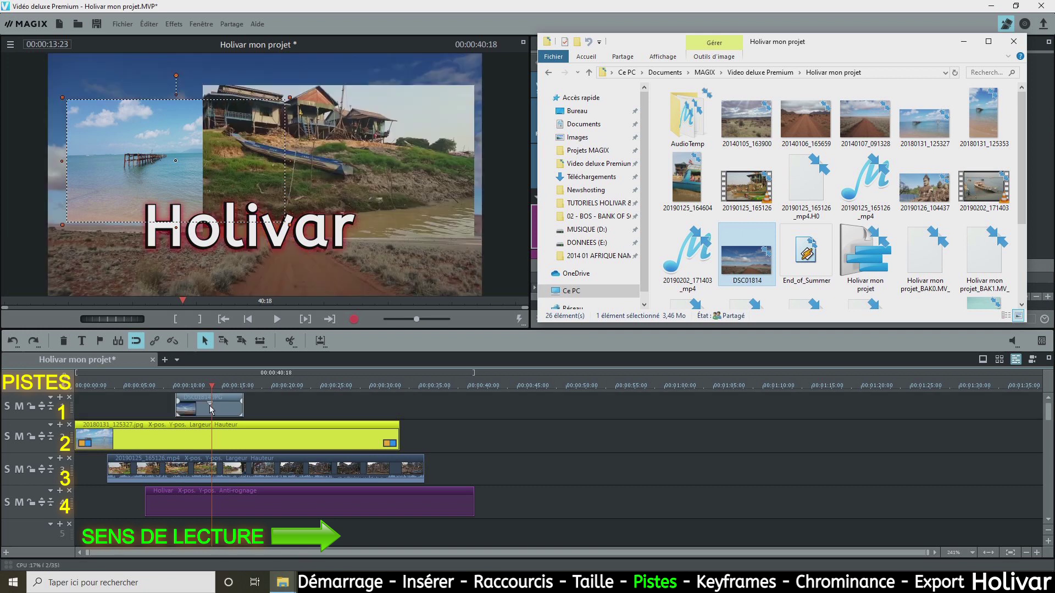
left_click(227, 408)
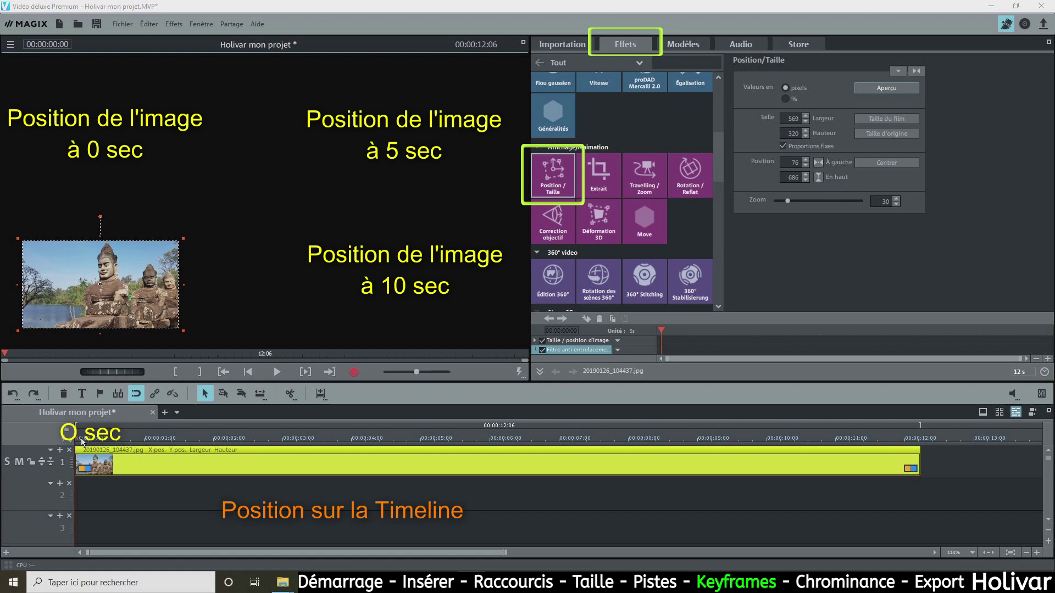
Step: Keyframe the statue image's position in the frame's upper-left corner at 0 seconds and its upper-right corner at about 5 seconds
left_click_drag(120, 325, 111, 169)
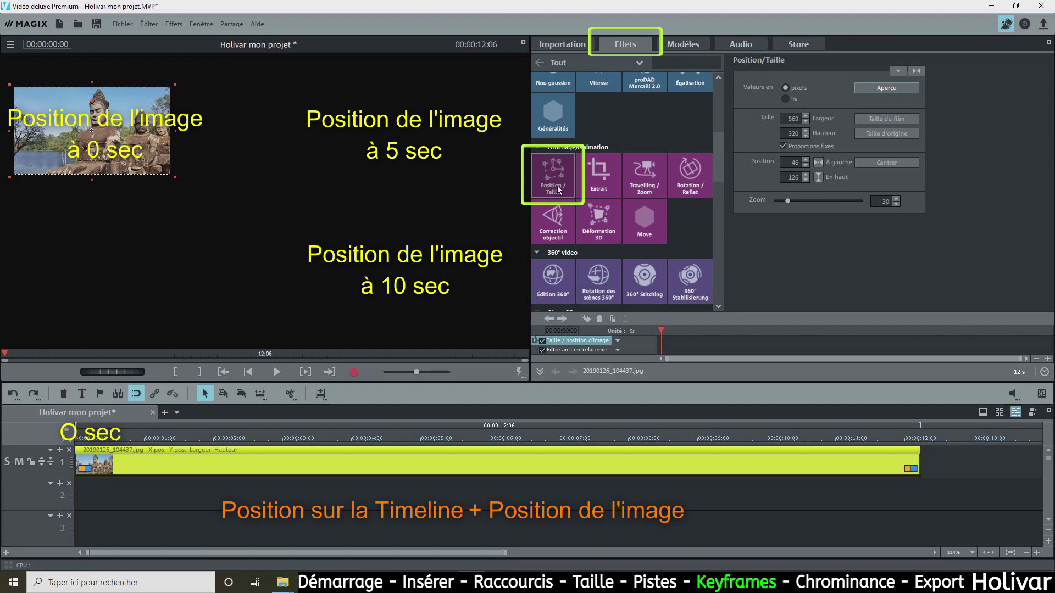
left_click(586, 319)
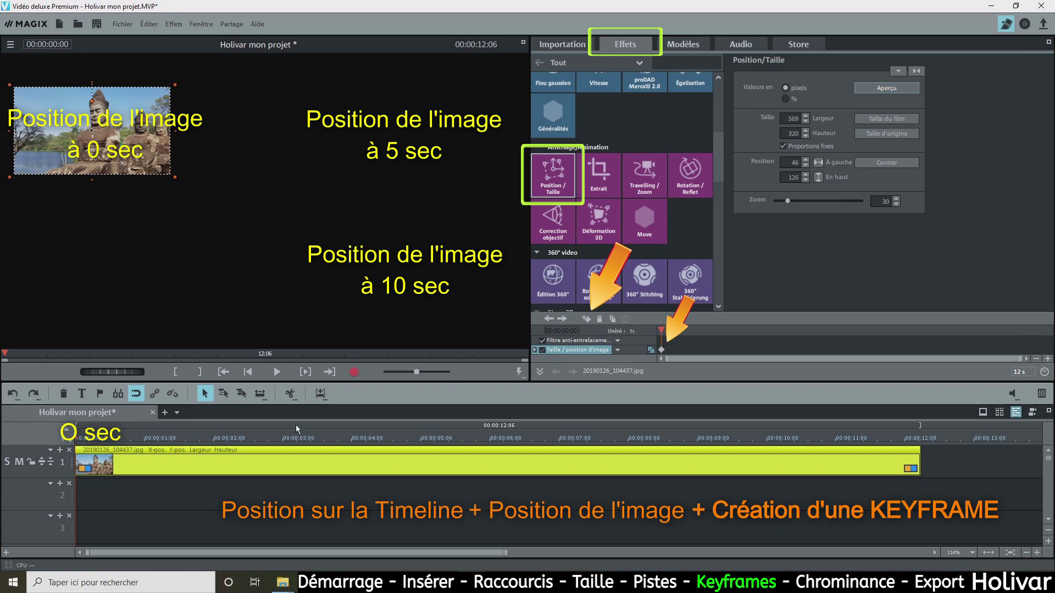
left_click_drag(76, 440, 428, 447)
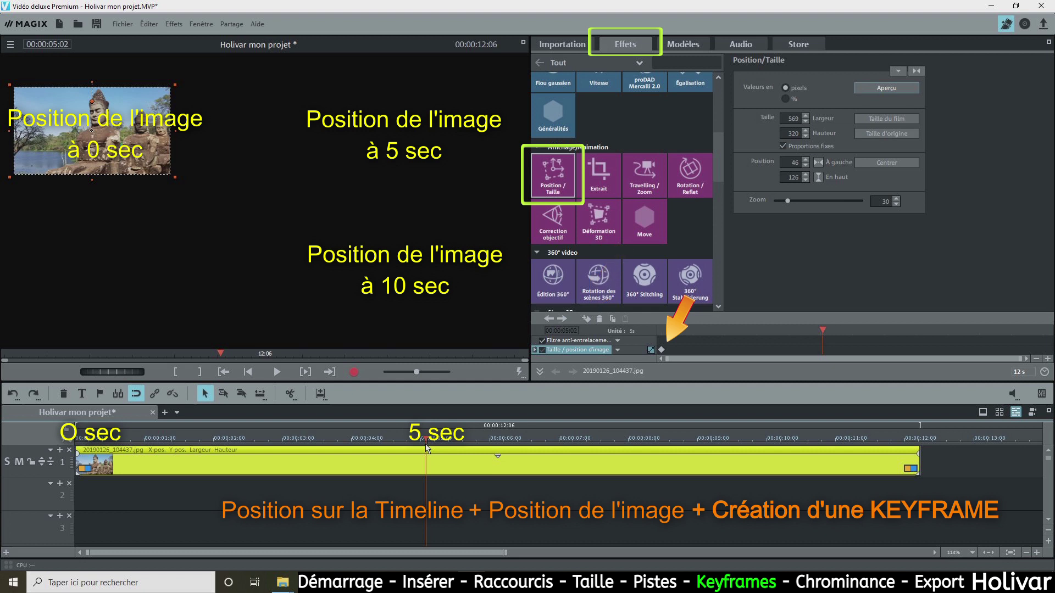
left_click_drag(141, 153, 454, 138)
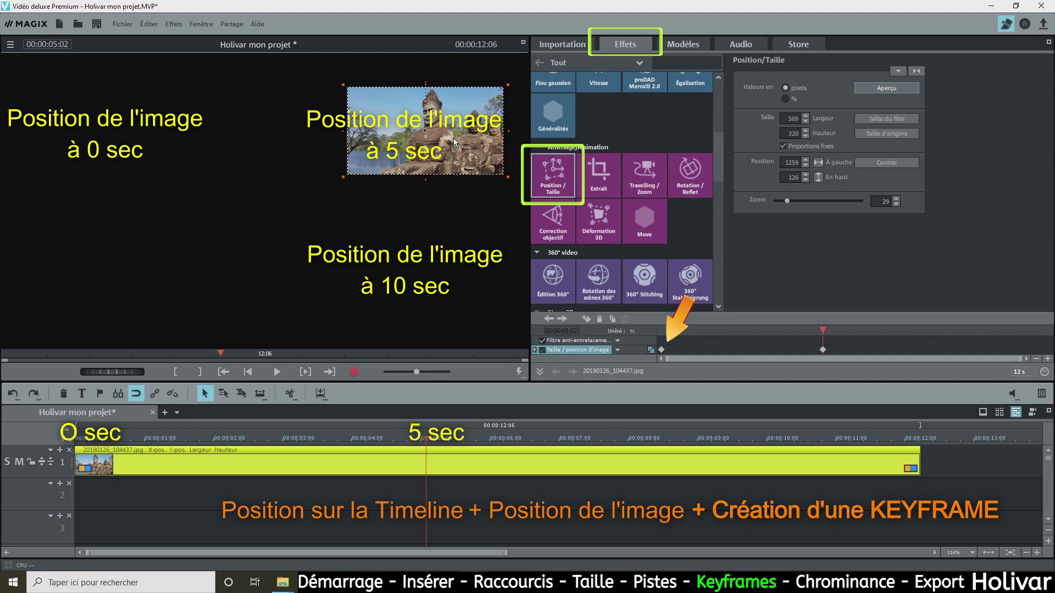
left_click(586, 320)
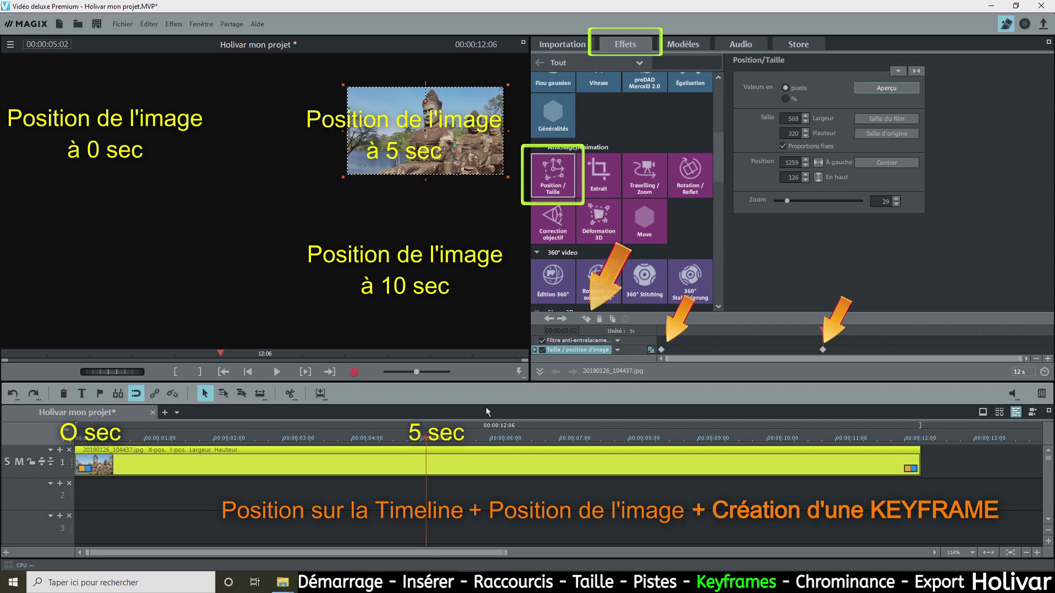
Step: Keyframe the statue image in the frame's lower-right corner at about 10 seconds and play the animation from the start
left_click_drag(441, 441, 788, 448)
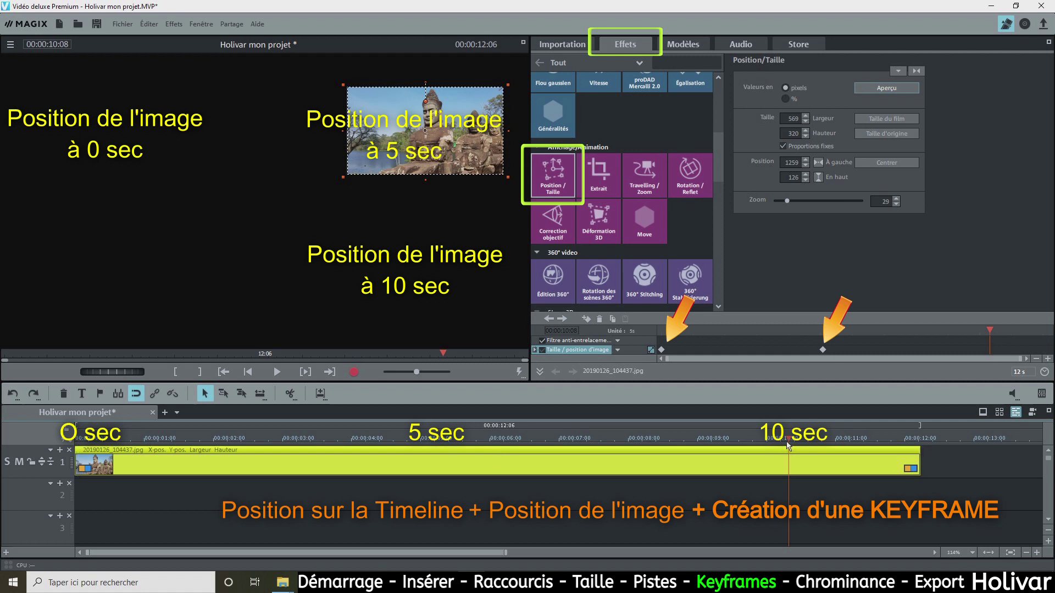
left_click_drag(460, 137, 458, 269)
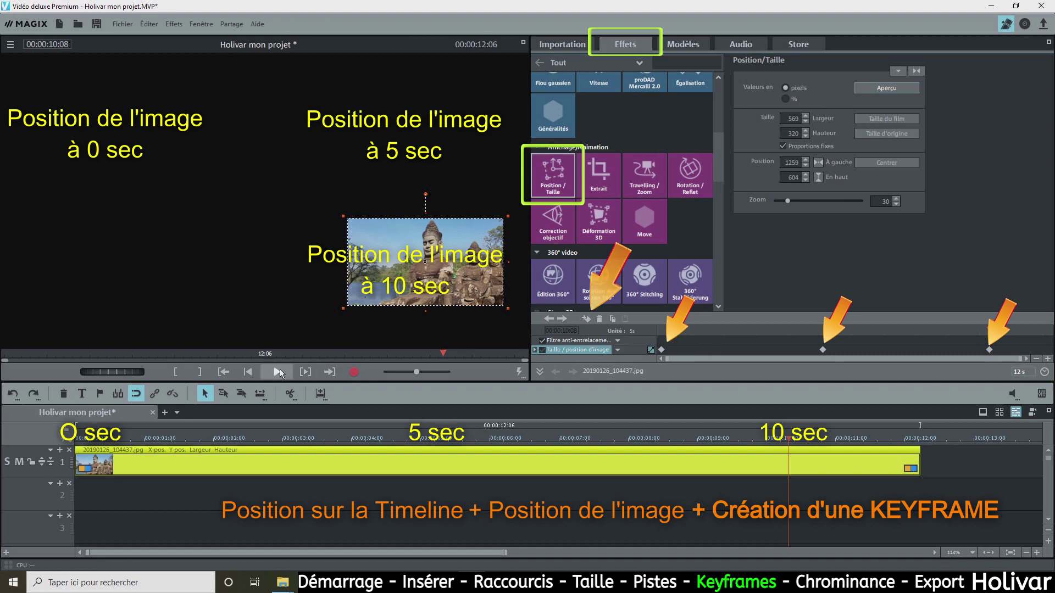
left_click(248, 373)
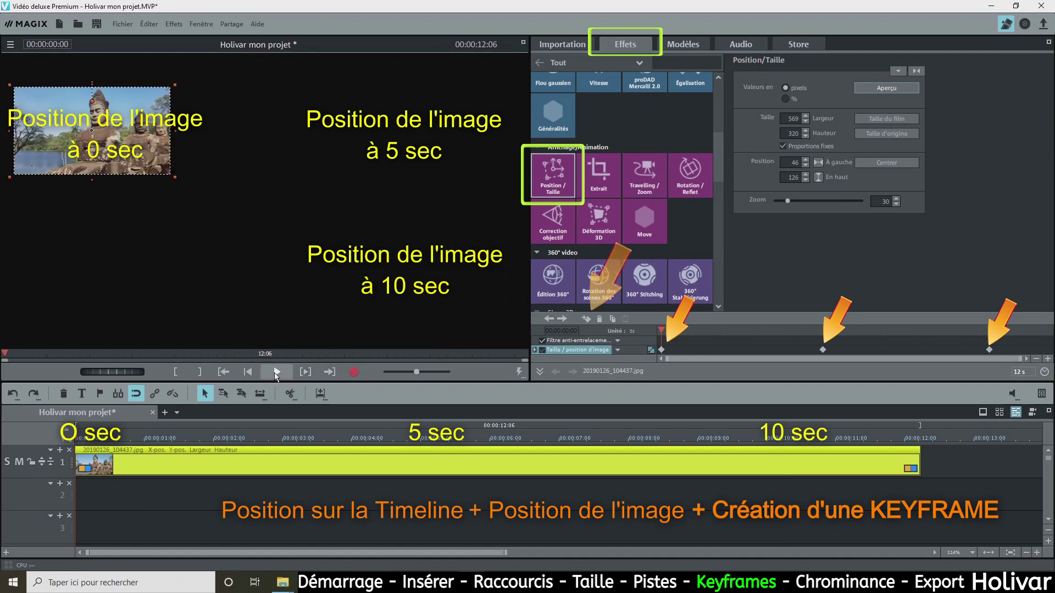
left_click(275, 372)
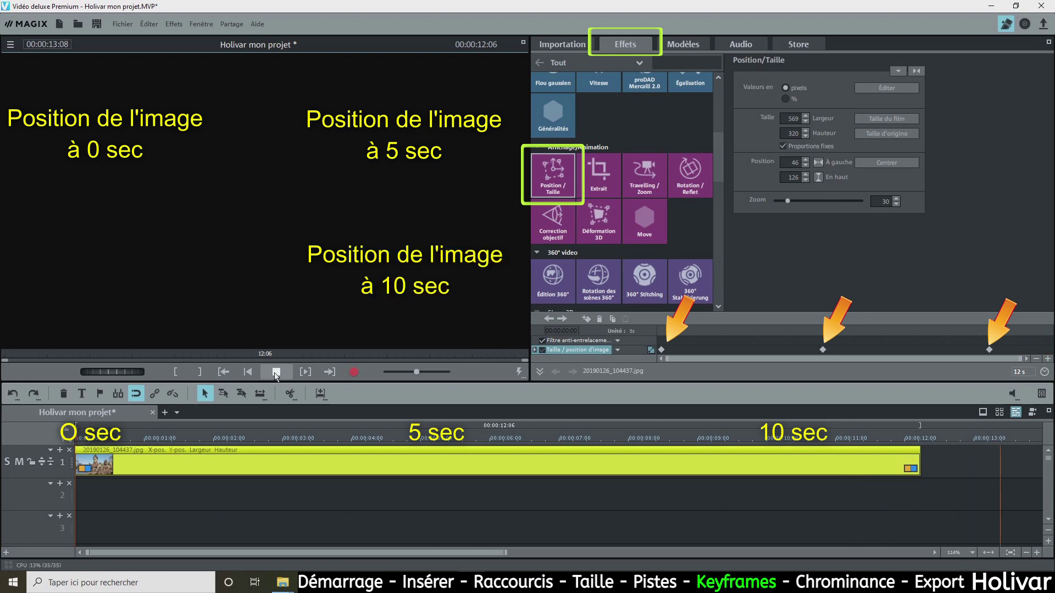
left_click(276, 372)
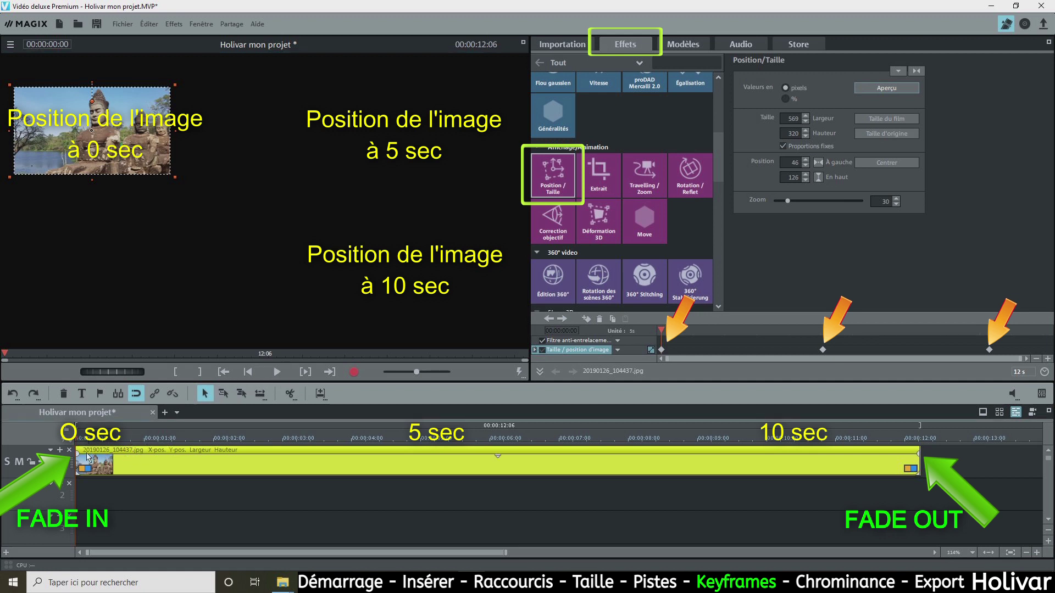
Step: Add a fade-in of about 1 second to the statue image and play its beginning
left_click_drag(77, 456, 157, 454)
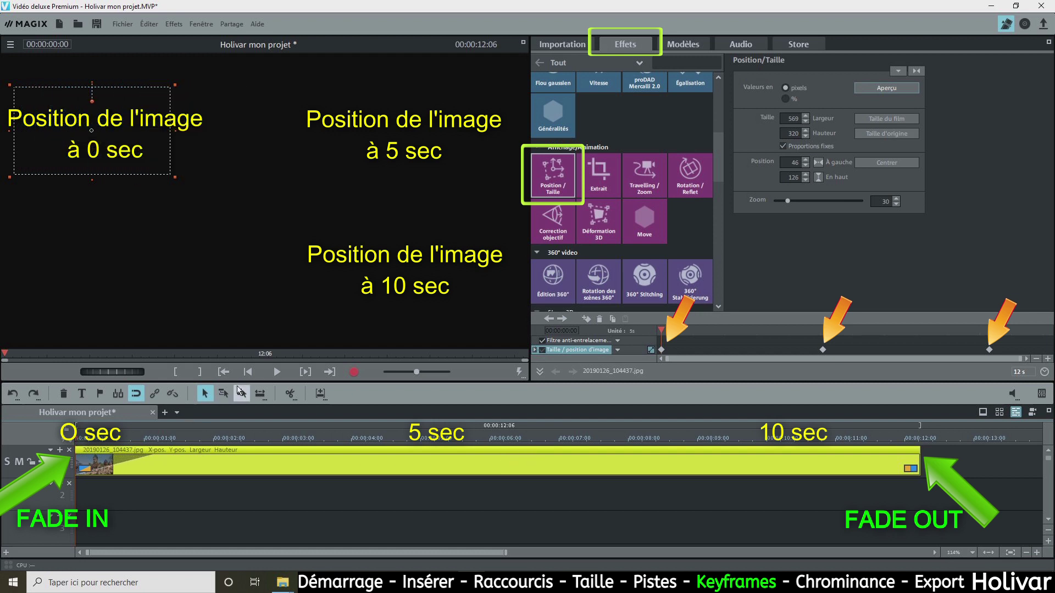
left_click(276, 372)
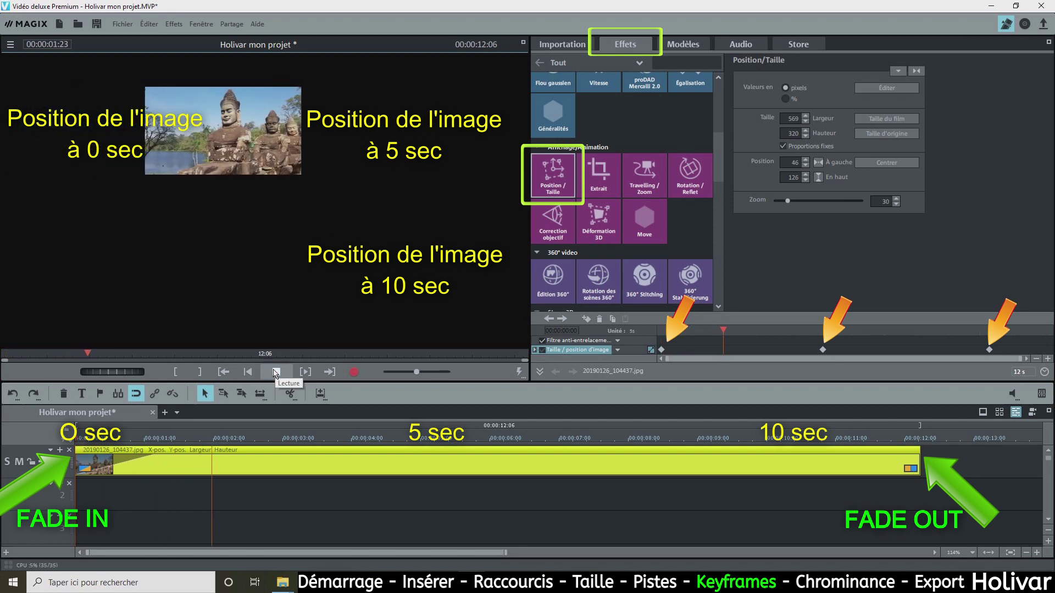
left_click(276, 373)
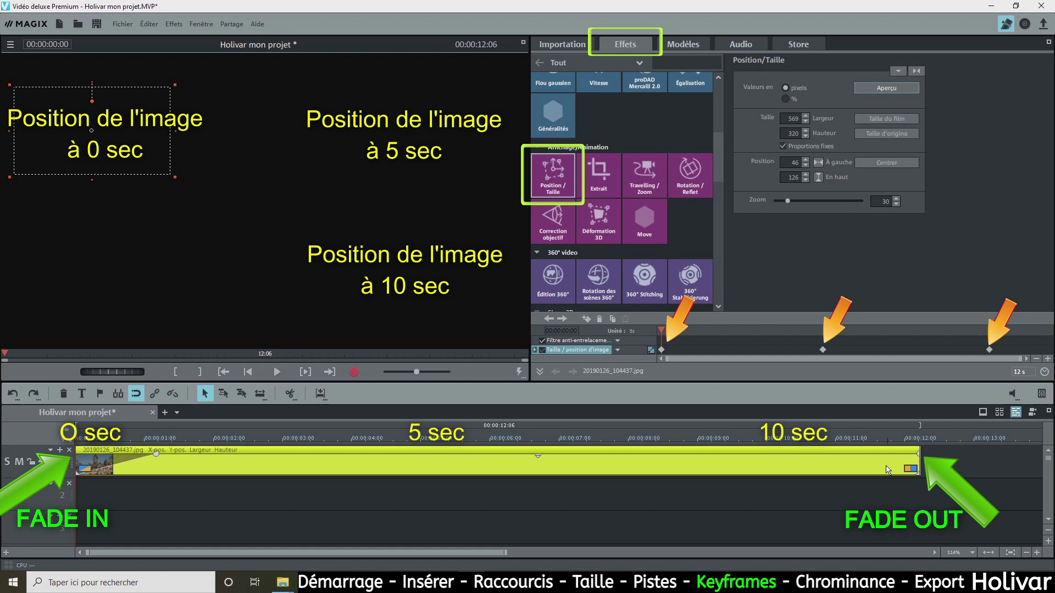
Step: Add a fade-out of about 1.5 seconds to the statue image and play it from about 8 seconds to the end
left_click_drag(918, 455, 813, 455)
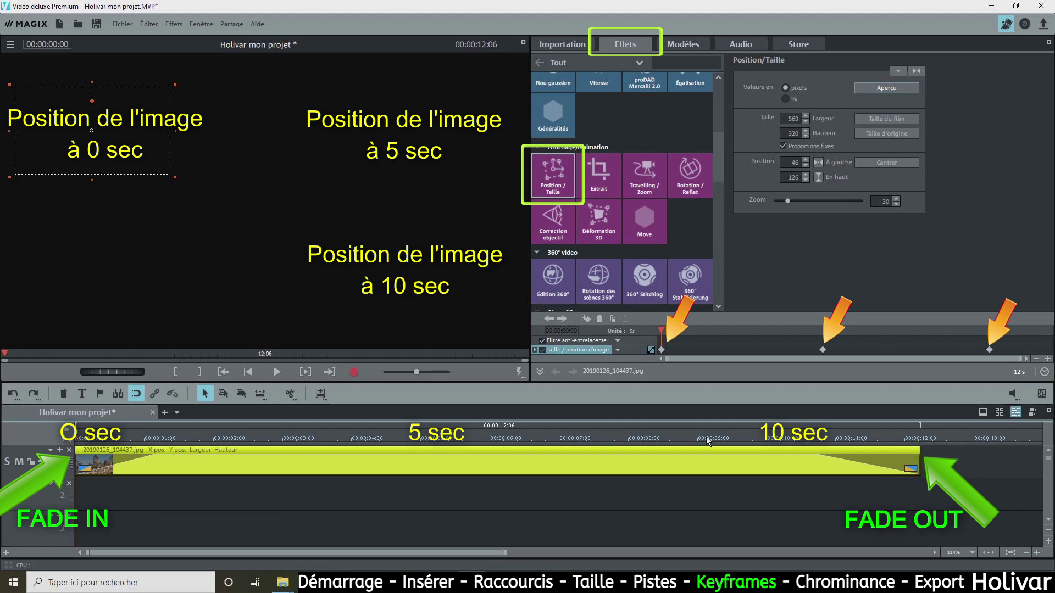
left_click(634, 443)
left_click(273, 374)
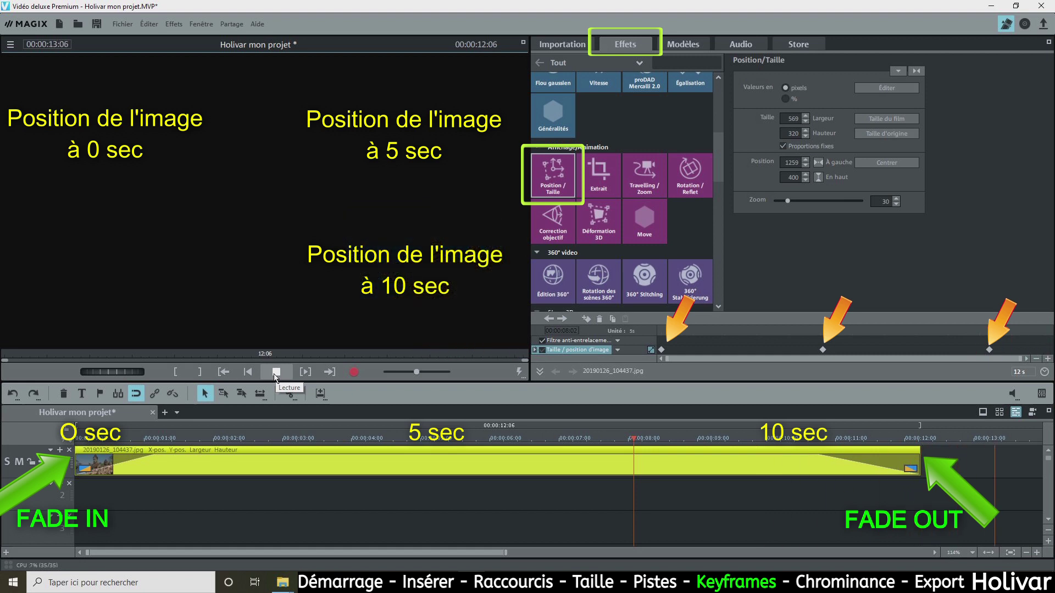
left_click(274, 373)
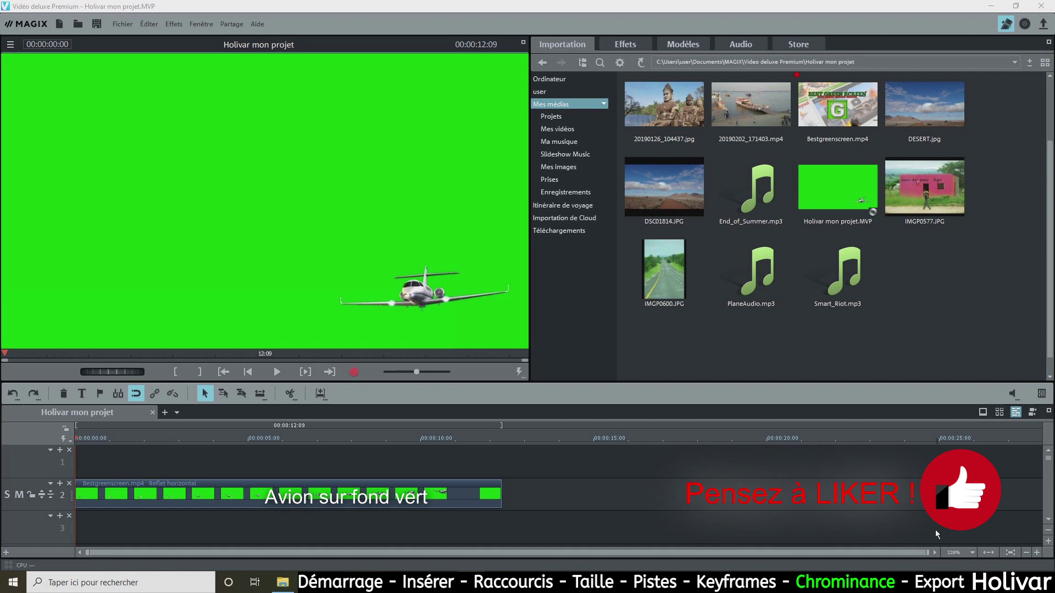
Step: Key out the green background of Bestgreenscreen.mp4 with the Chrominance effect, playing the plane clip before and after
left_click(276, 372)
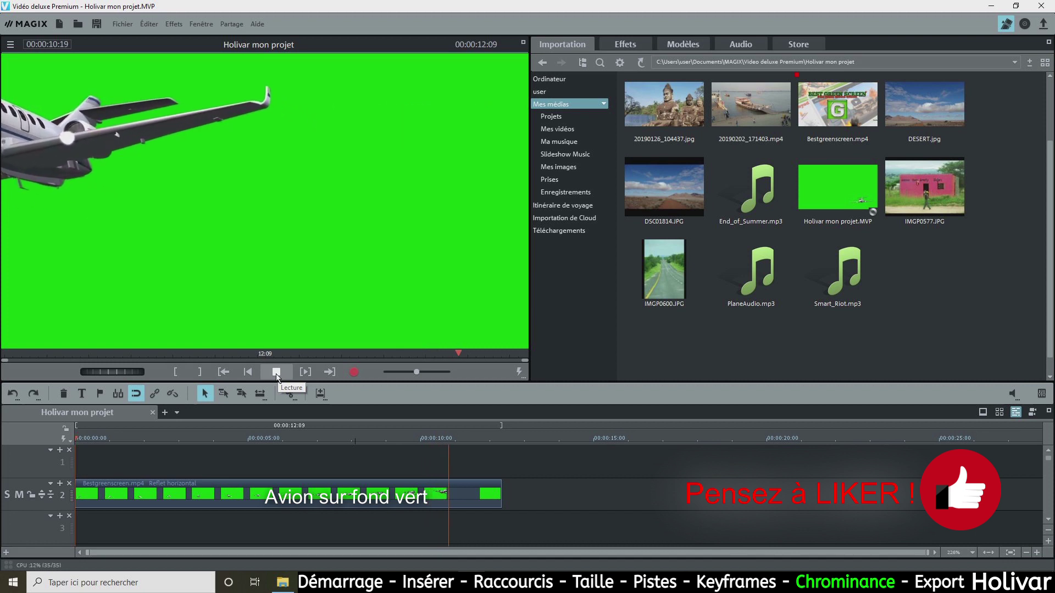
left_click(276, 374)
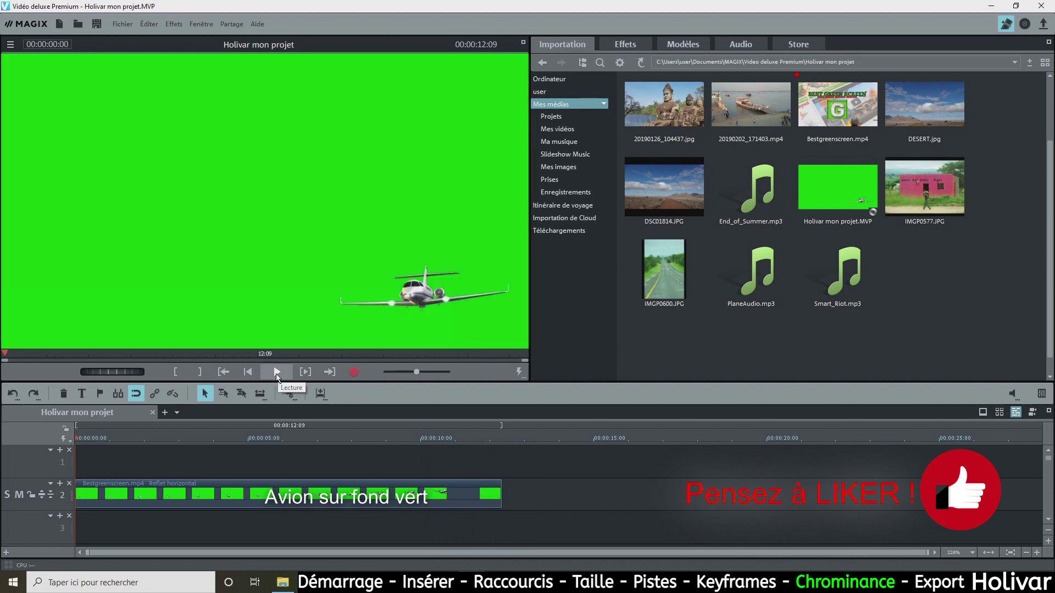
left_click(178, 499)
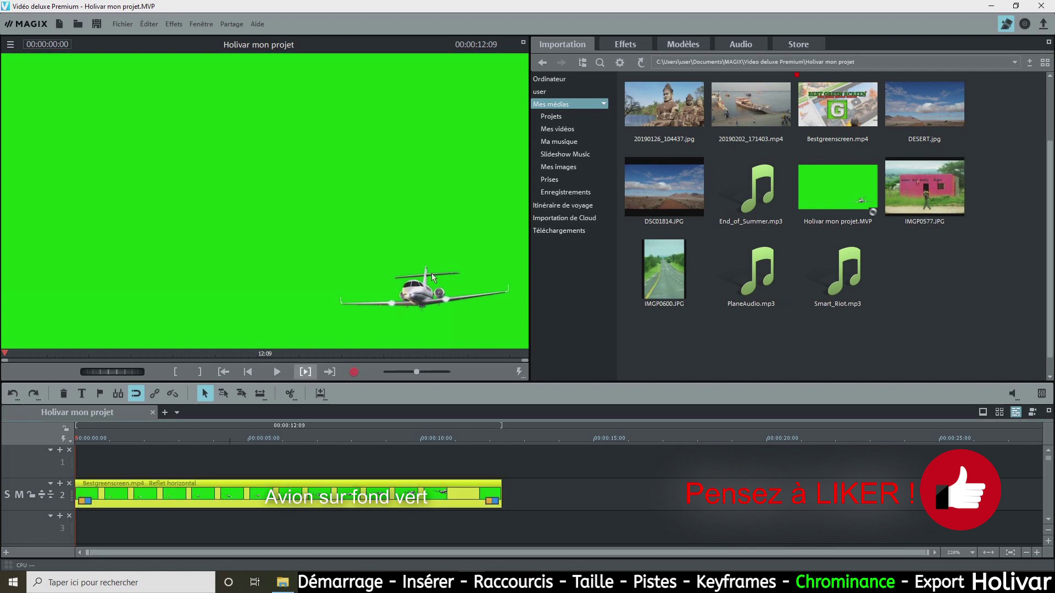
left_click(638, 45)
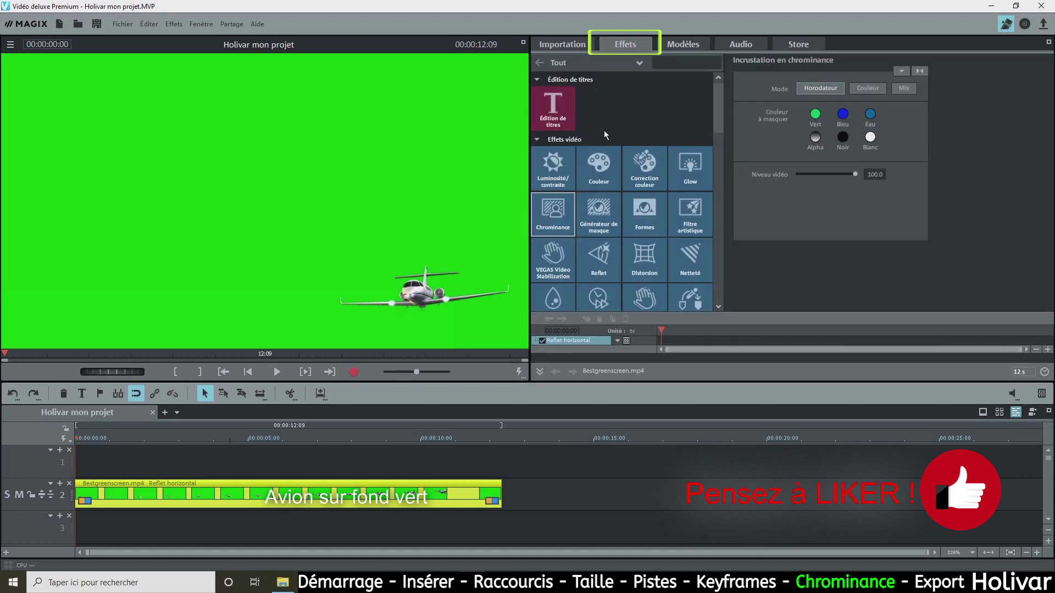
left_click(559, 210)
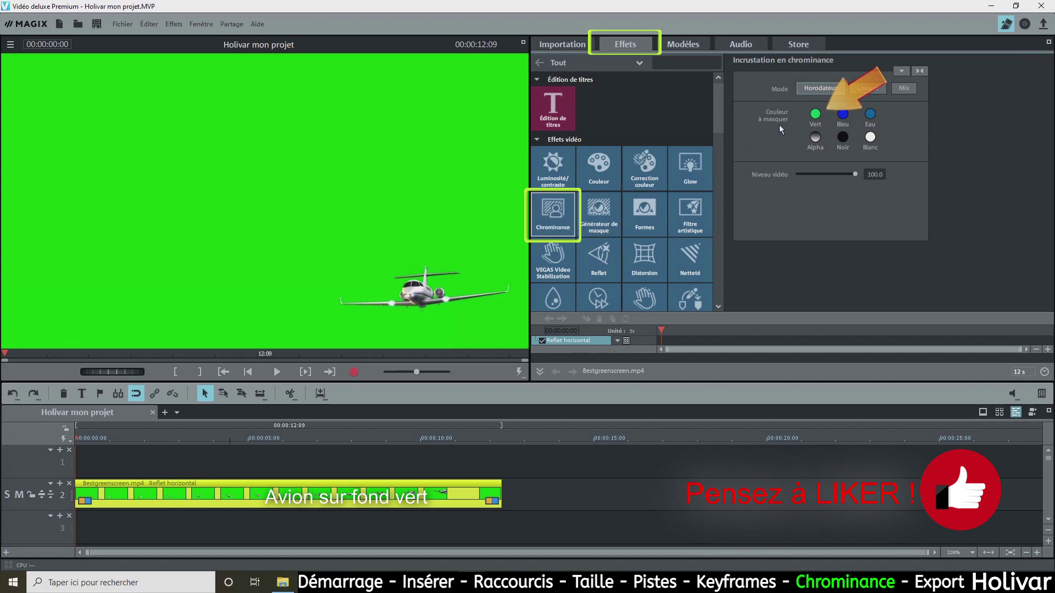
left_click(815, 115)
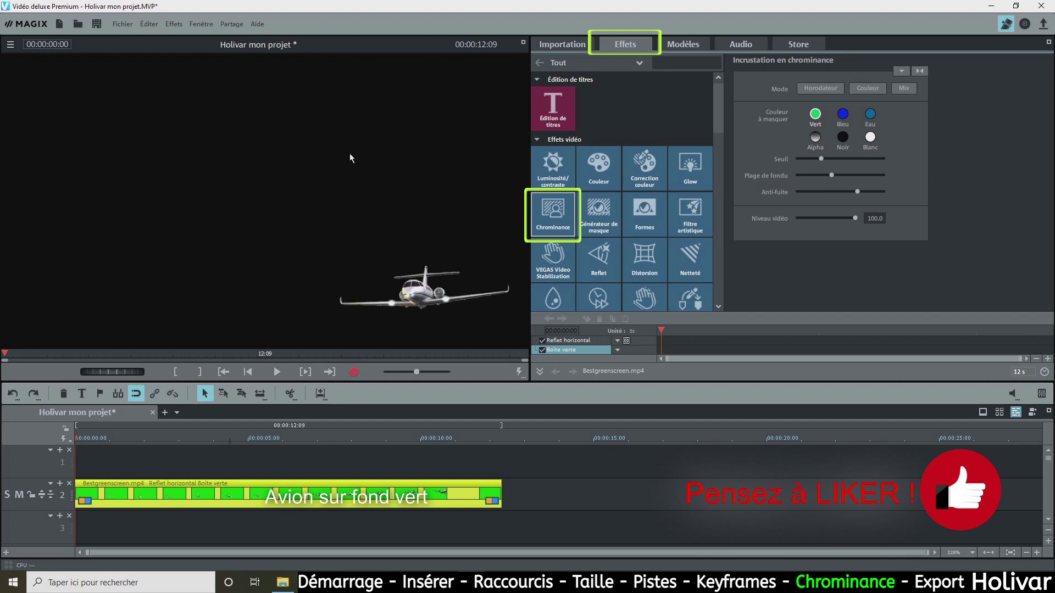
left_click(272, 372)
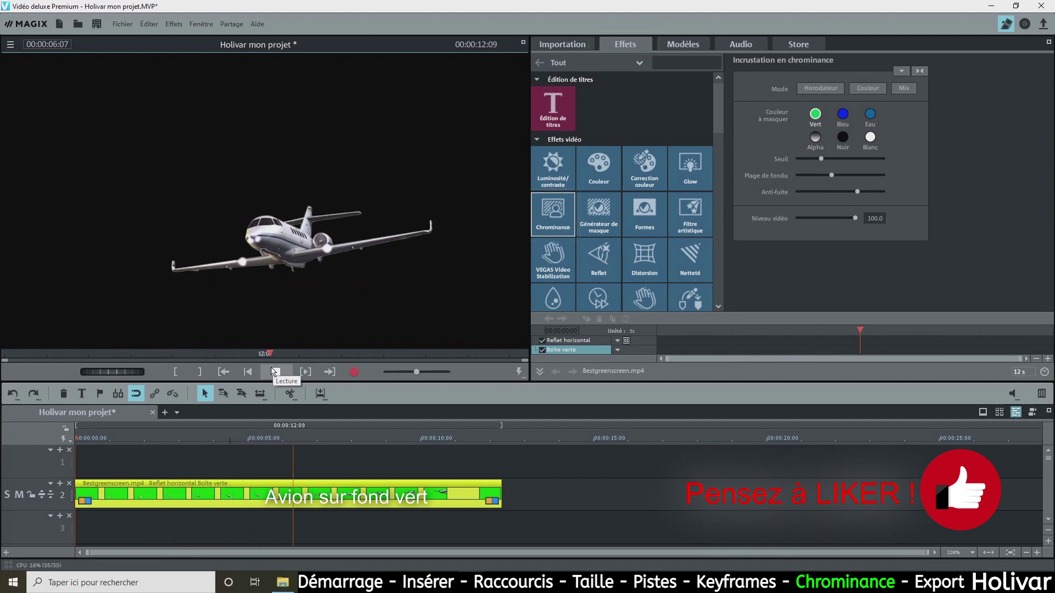
left_click(272, 372)
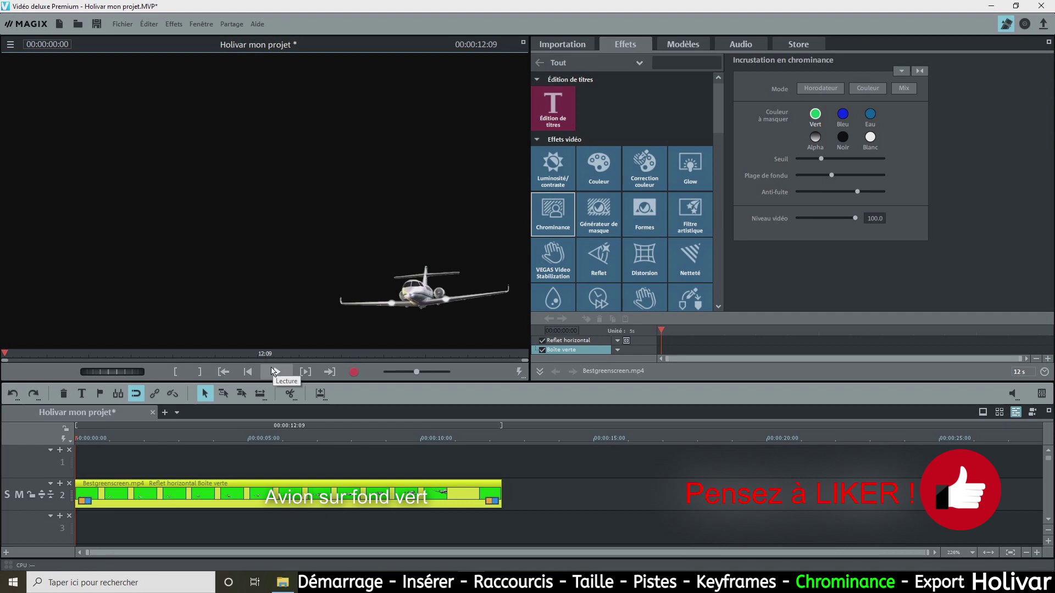
Step: Place DESERT.jpg at the start of track 1 as the plane's background, extend it to the plane clip's end, and play the composite
left_click(558, 46)
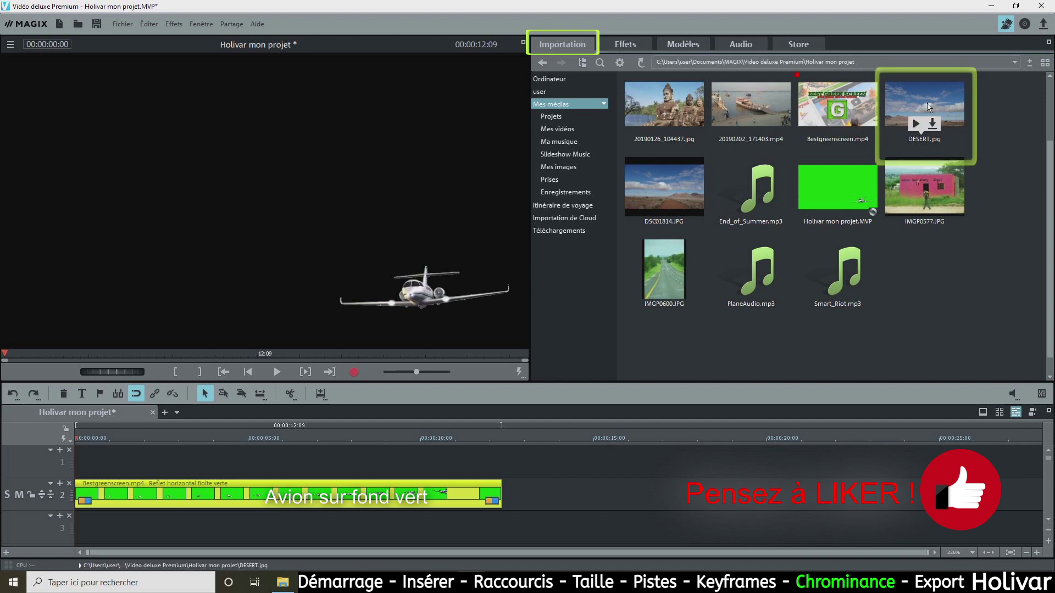
mouse_move(927, 104)
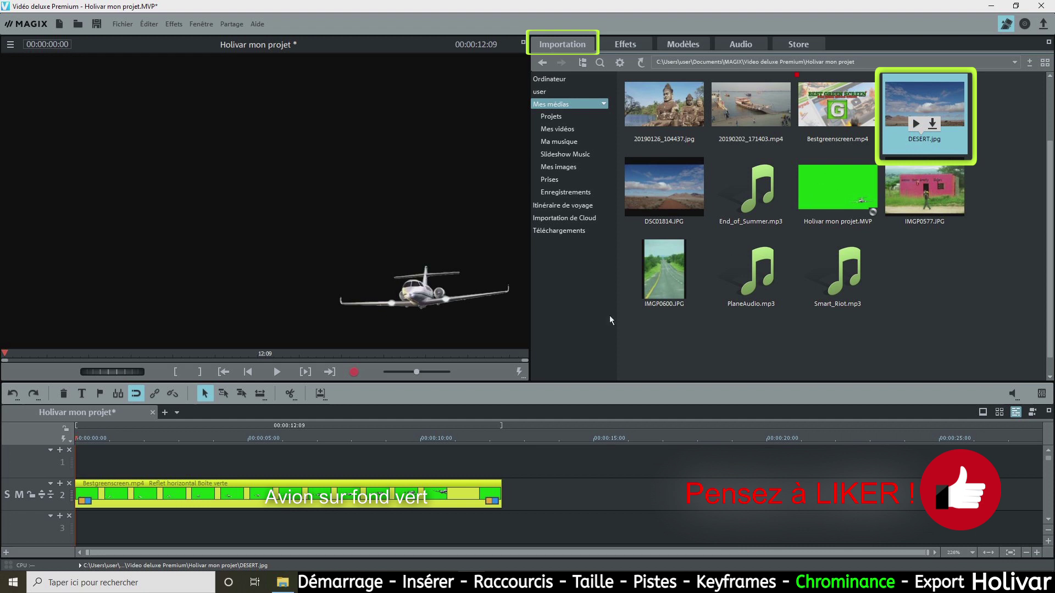
left_click_drag(418, 432, 101, 462)
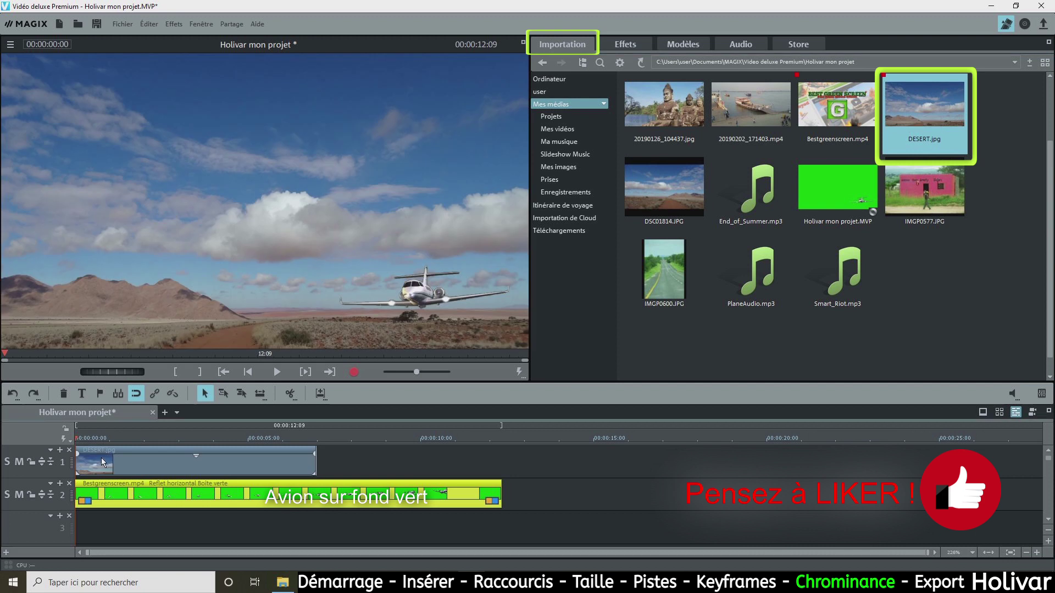
left_click(314, 466)
left_click_drag(315, 468, 406, 470)
left_click_drag(483, 468, 499, 468)
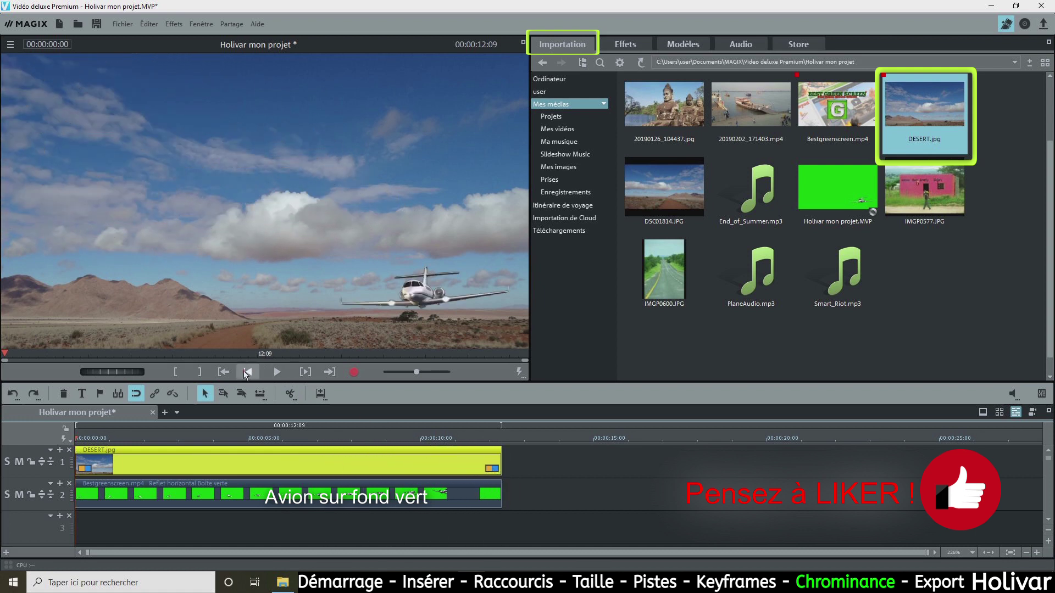
left_click(276, 373)
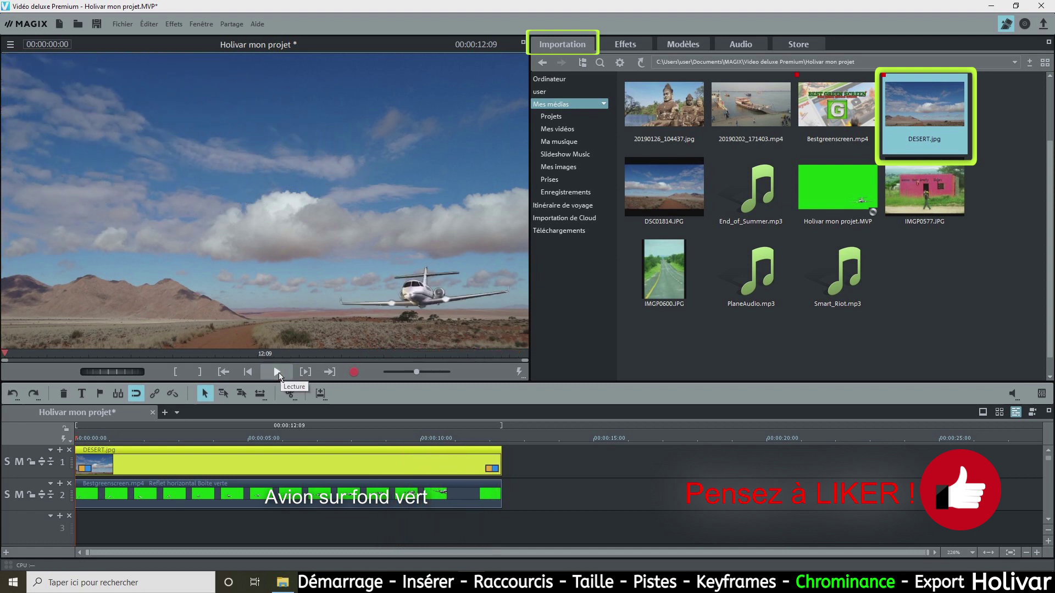
Step: Add PlaneAudio.mp3 at the start of track 3 and play the scene with its sound
left_click(771, 262)
left_click_drag(519, 420, 103, 529)
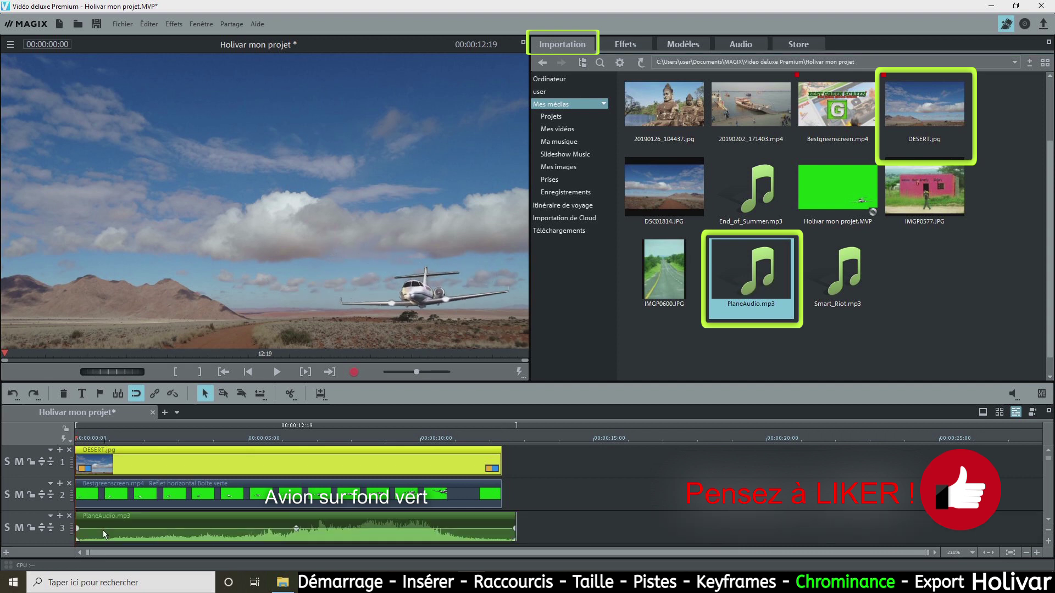
left_click(277, 373)
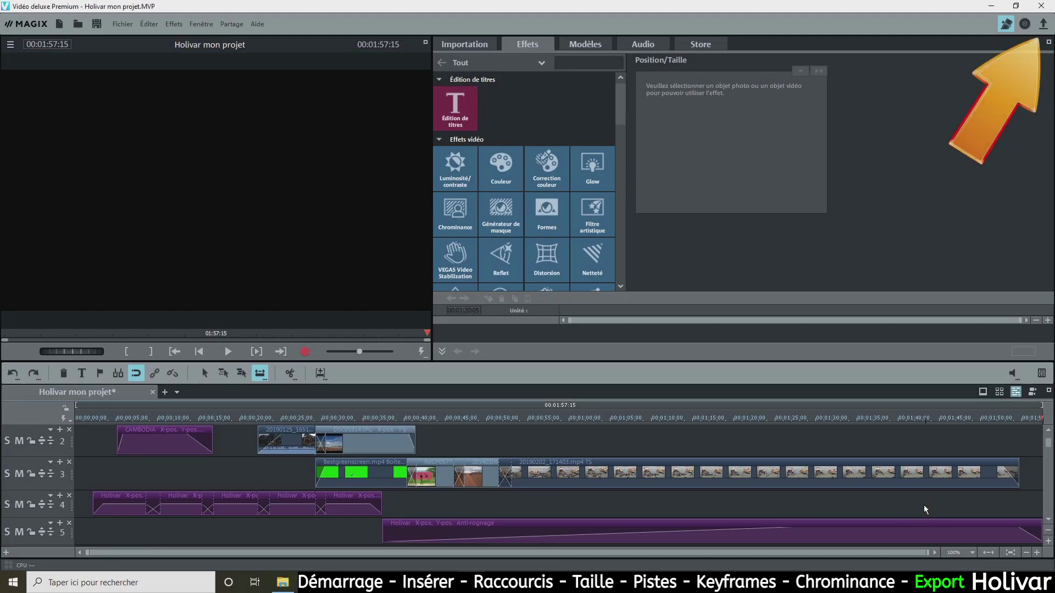
Step: Set up the film's export as a video file on the computer in MPEG-4 format
left_click(1043, 25)
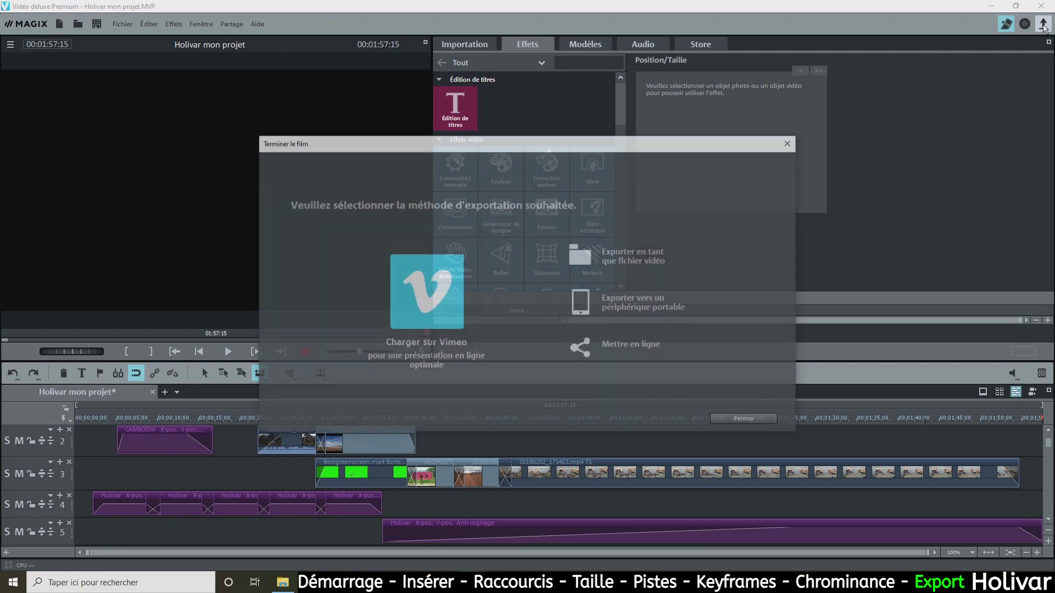
left_click(669, 252)
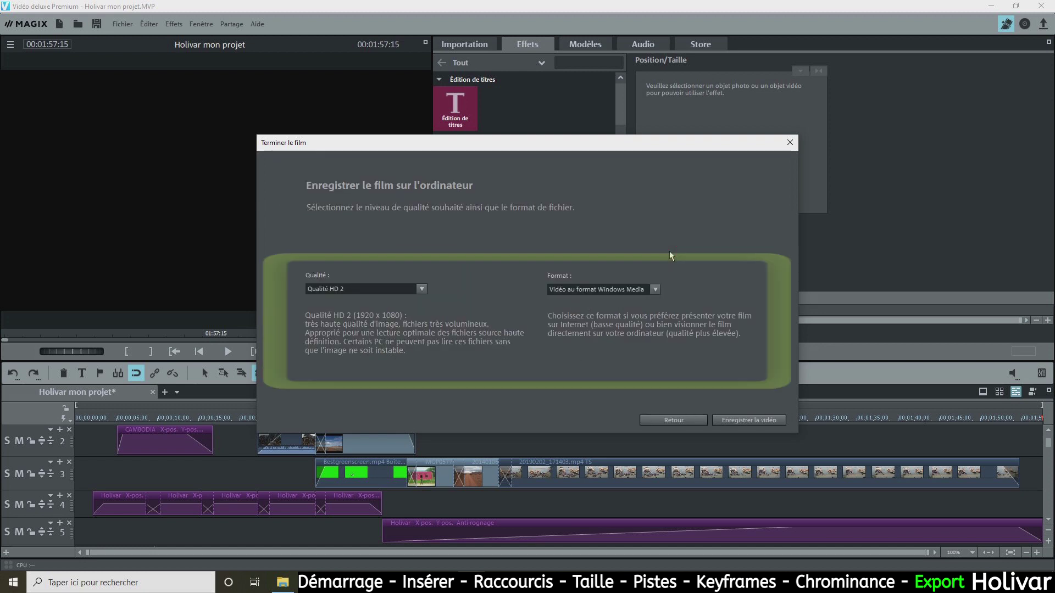
left_click(655, 290)
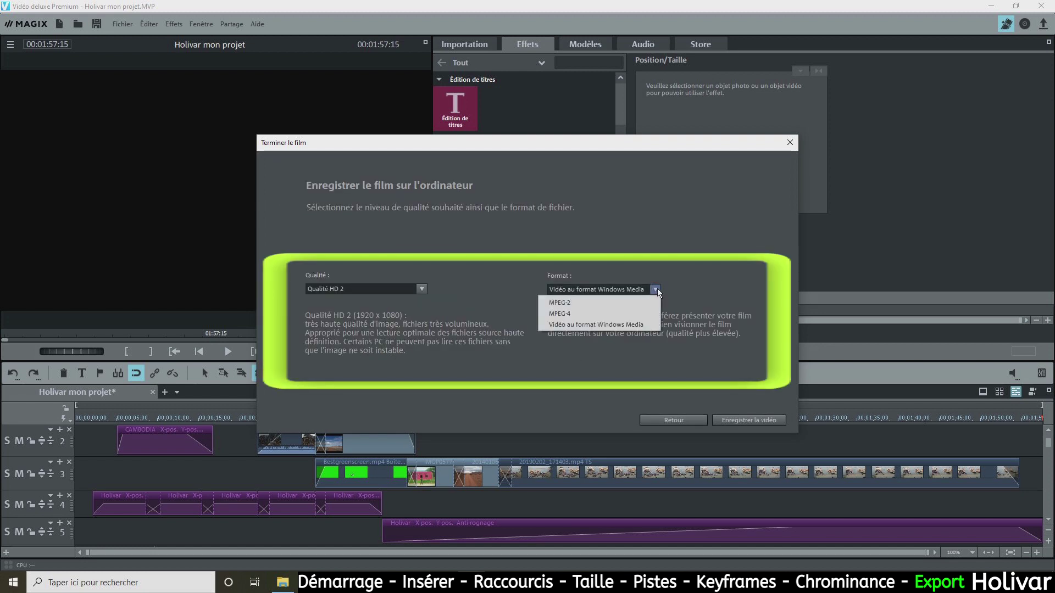
left_click(634, 318)
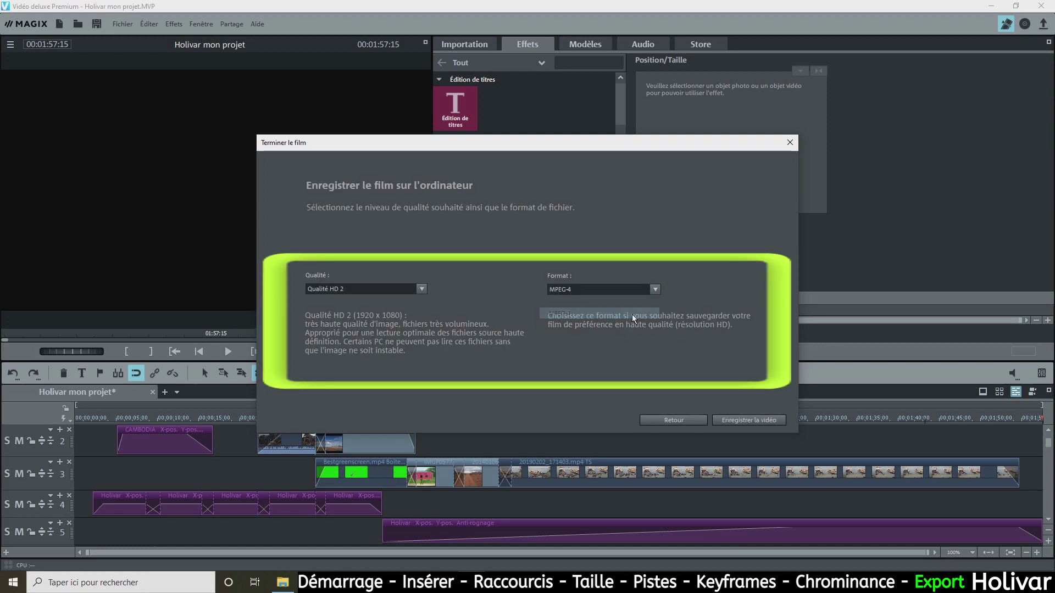
Step: Export the film as MA VIDEO to the Mes vidéos folder, toggling the video preview during encoding, and switch to File Explorer to view the file
left_click(735, 421)
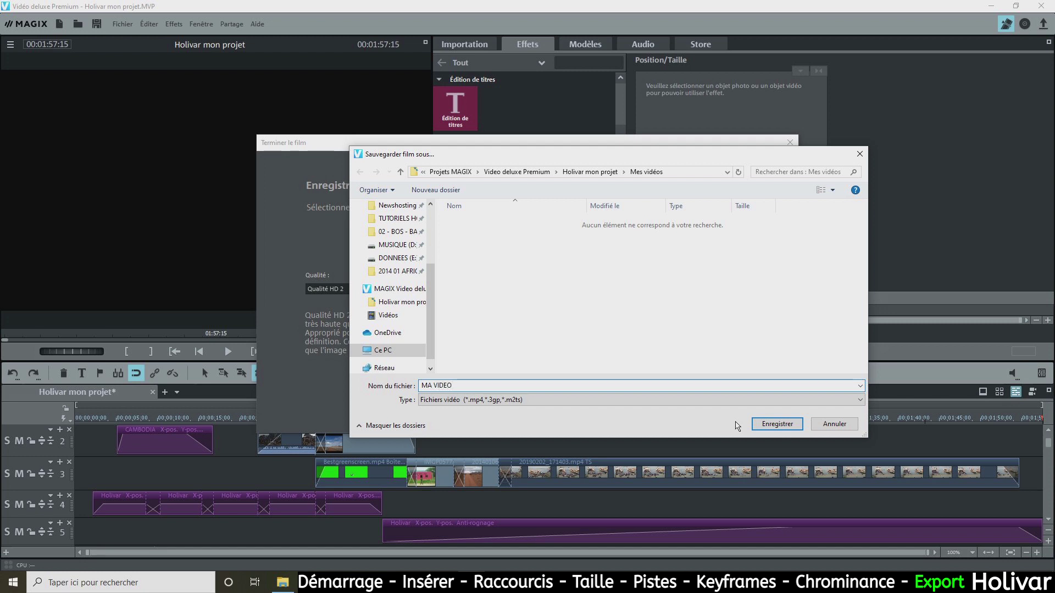
left_click(777, 424)
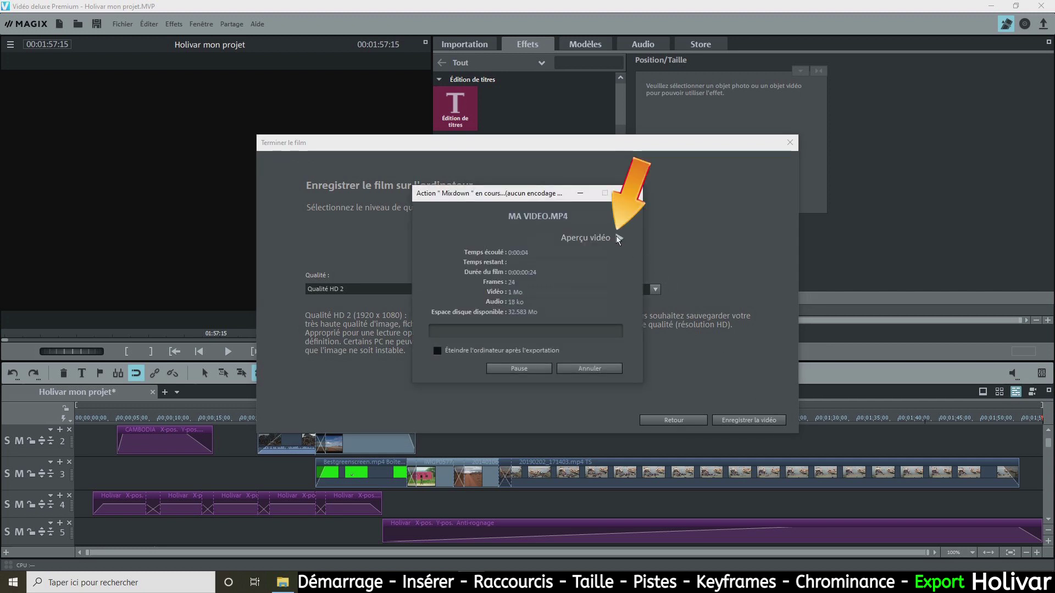
left_click(618, 238)
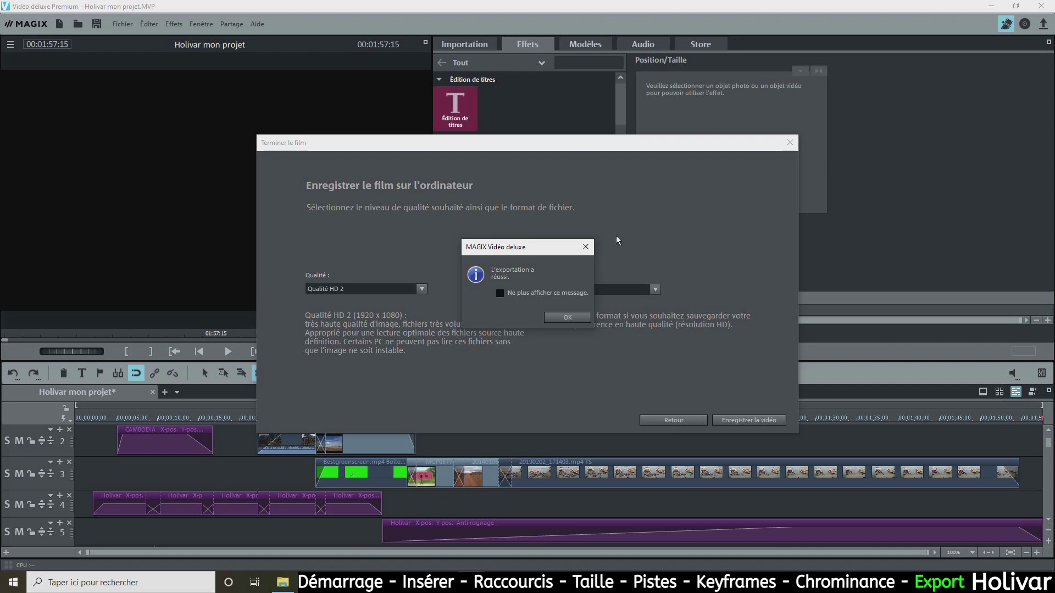
left_click(568, 317)
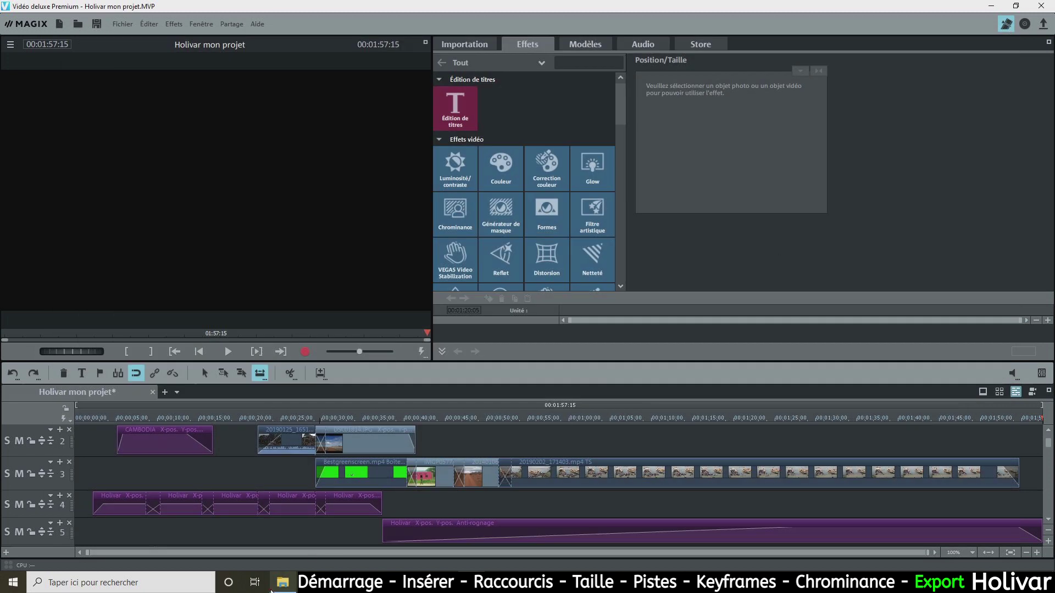
left_click(271, 590)
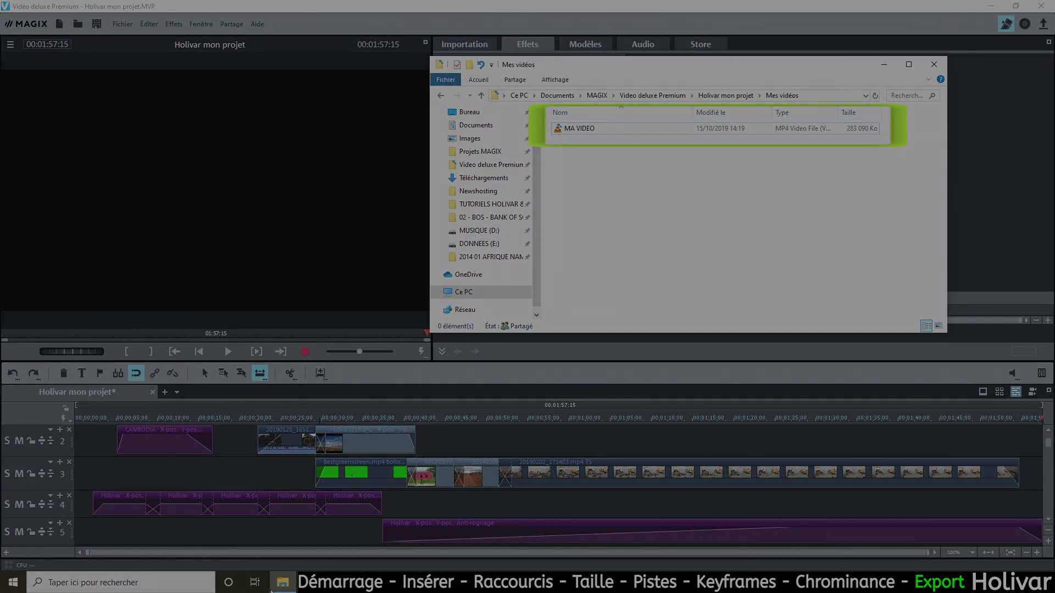